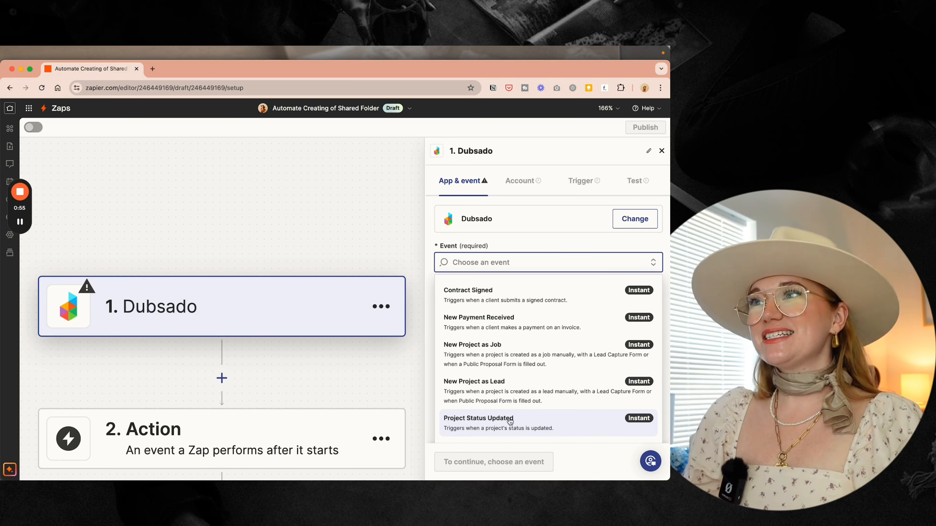
- Set the trigger event to Project Status Updated and connect the second Dubsado account
{"action": "left_click", "coordinate": [509, 421]}
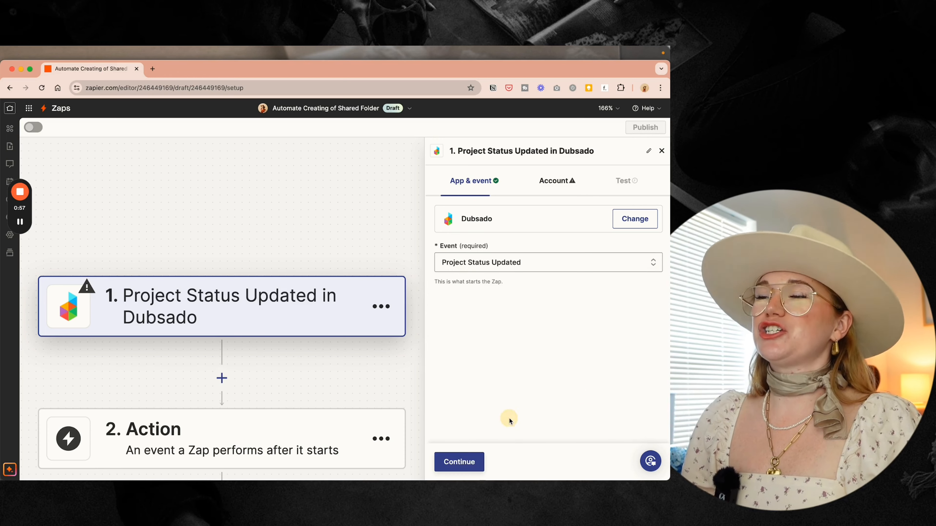
{"action": "left_click", "coordinate": [556, 178]}
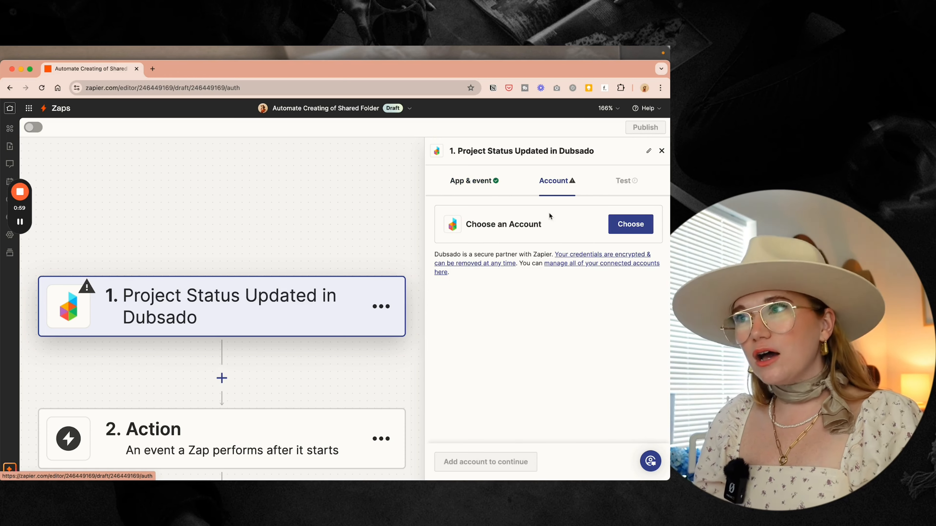
{"action": "left_click", "coordinate": [626, 231]}
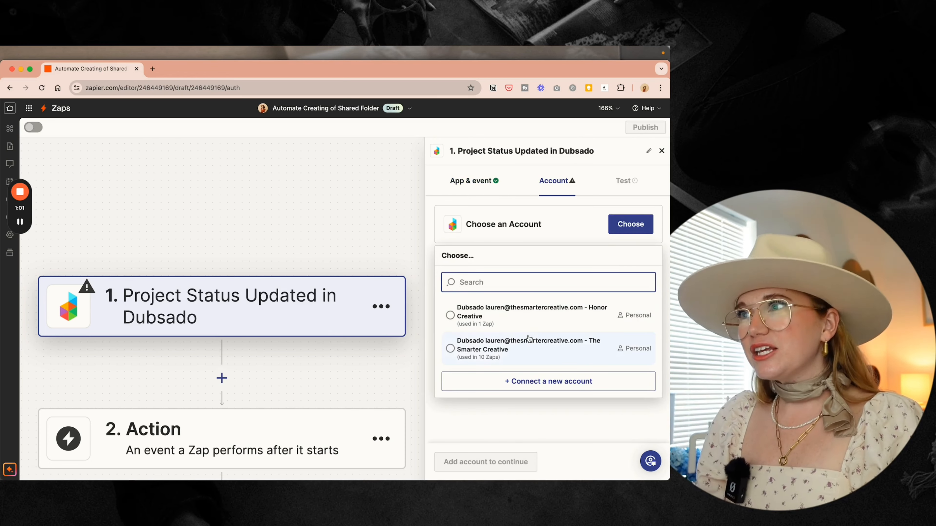
{"action": "left_click", "coordinate": [529, 345]}
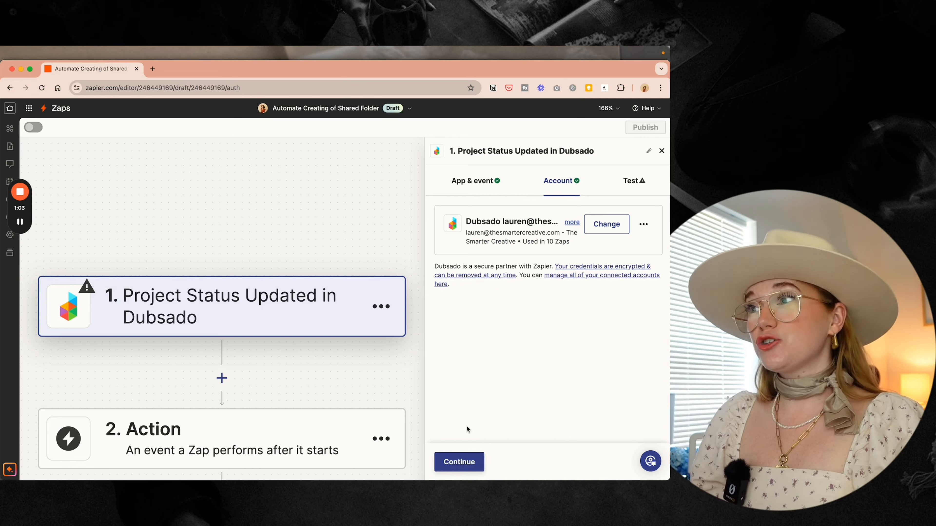
{"action": "left_click", "coordinate": [457, 462]}
- Test the trigger and use Project Status C as the test record
{"action": "left_click", "coordinate": [547, 350]}
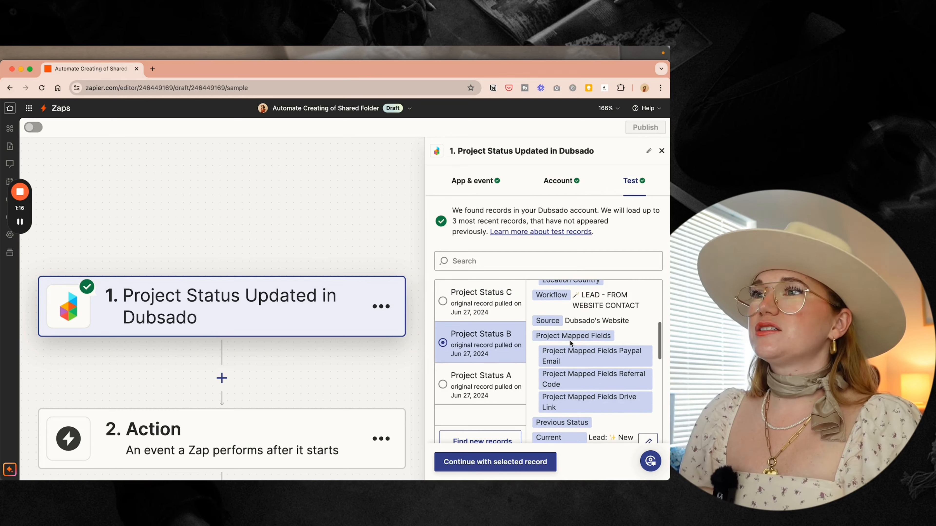
{"action": "left_click", "coordinate": [493, 377]}
{"action": "left_click", "coordinate": [492, 309]}
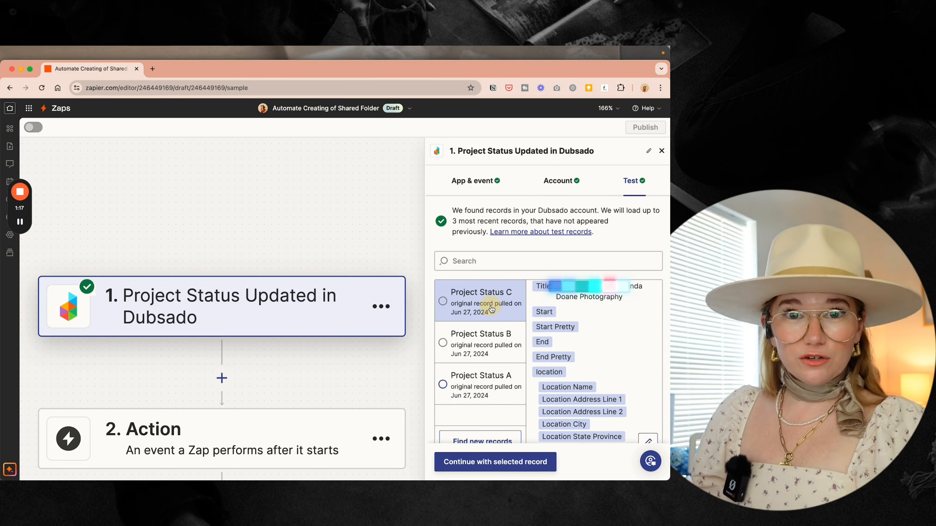
{"action": "left_click", "coordinate": [495, 462]}
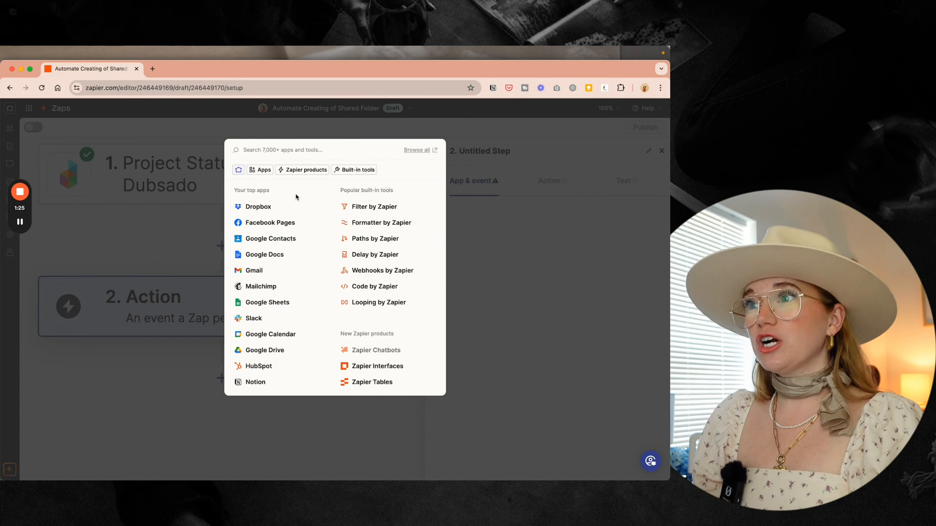
- Add a Filter by Zapier step on Current Status with a (Text) Contains condition
{"action": "left_click", "coordinate": [364, 207]}
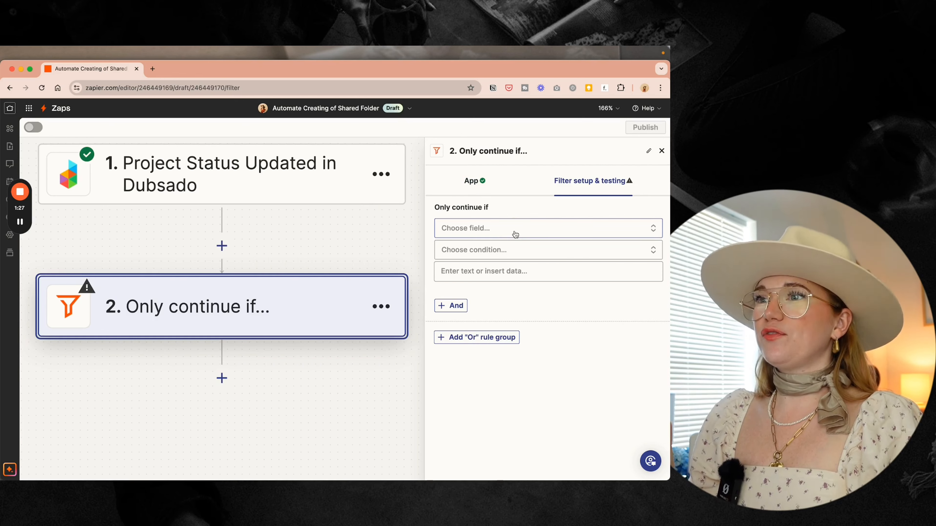
{"action": "left_click", "coordinate": [515, 234]}
{"action": "scroll", "coordinate": [479, 383], "scroll_direction": "down", "scroll_amount": 1}
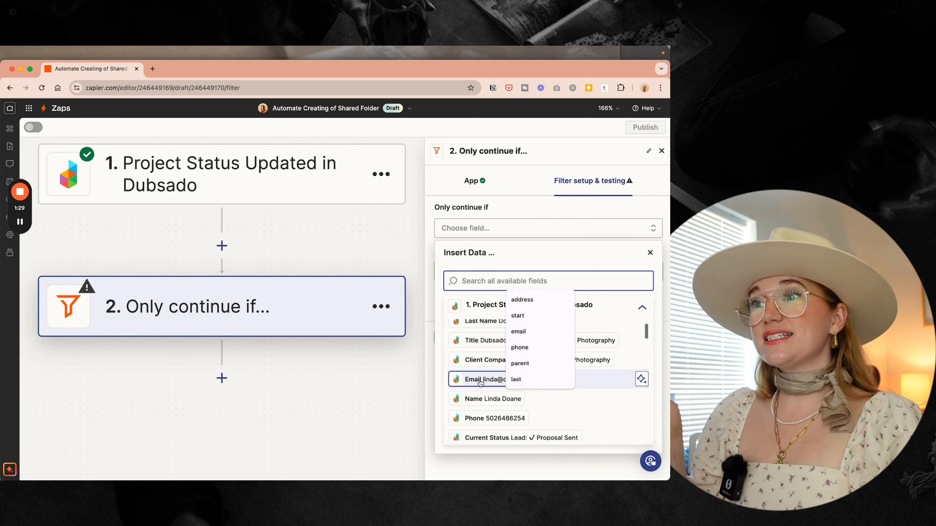
{"action": "scroll", "coordinate": [583, 357], "scroll_direction": "down", "scroll_amount": 5}
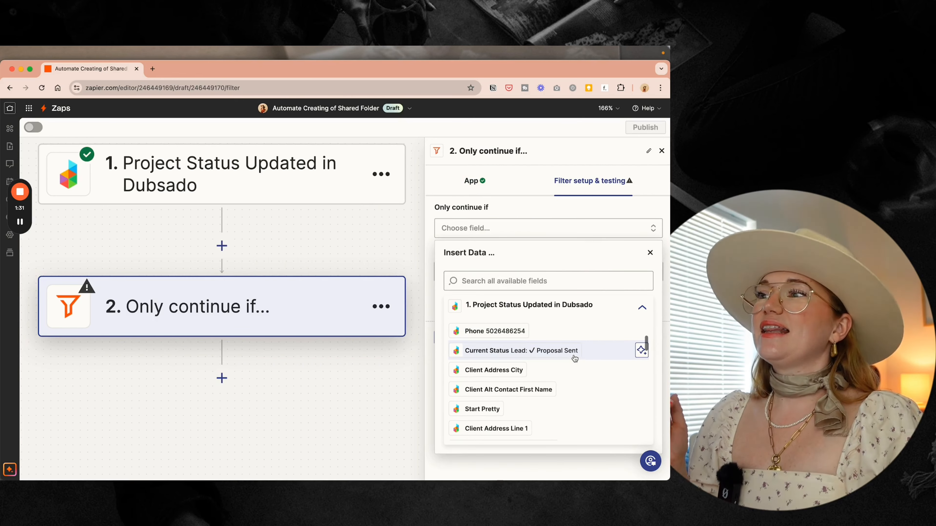
{"action": "left_click", "coordinate": [522, 353]}
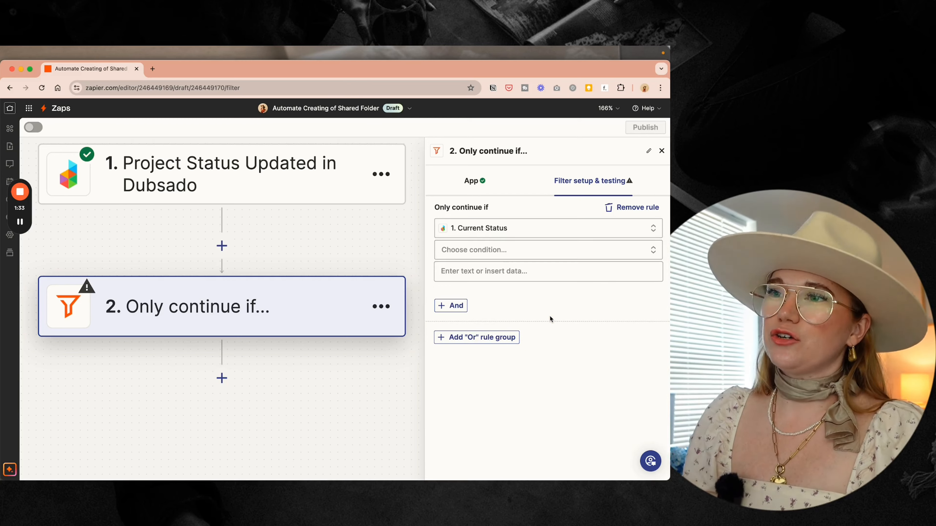
{"action": "left_click", "coordinate": [466, 250]}
{"action": "left_click", "coordinate": [470, 275]}
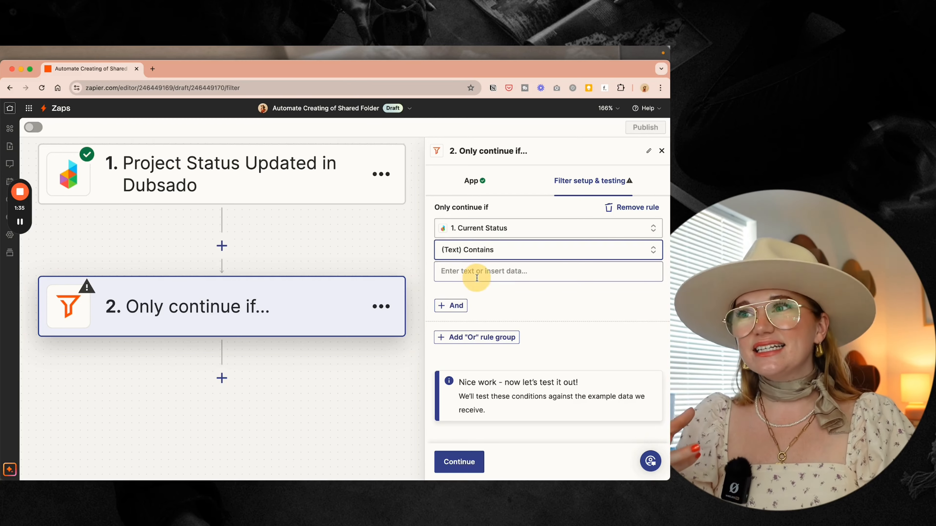
- Enter 'Booked Work' as the match value, then test and continue past the filter
{"action": "left_click", "coordinate": [471, 272]}
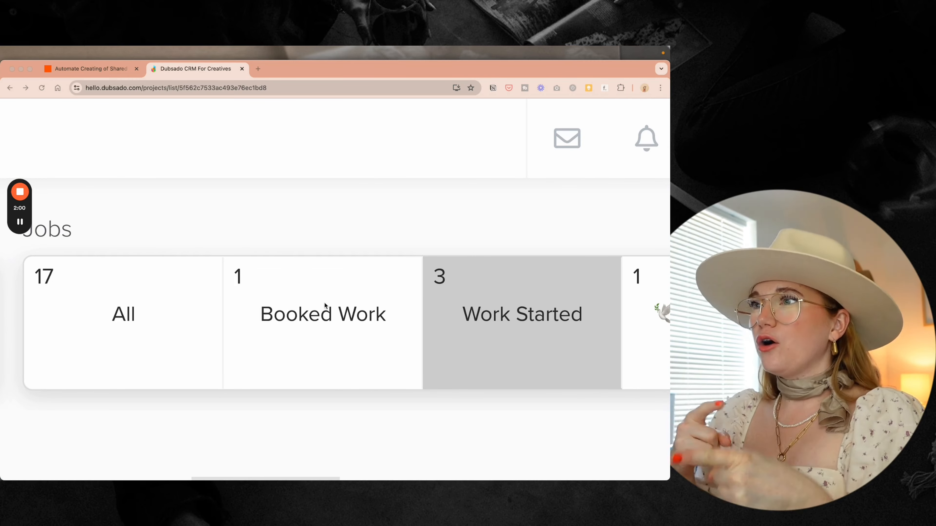
{"action": "left_click", "coordinate": [98, 69]}
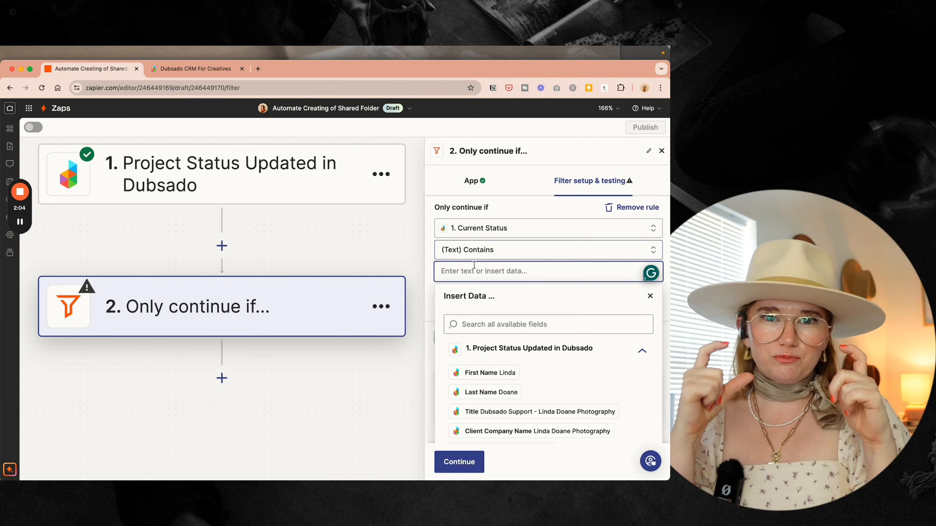
{"action": "type", "text": "Booked Work"}
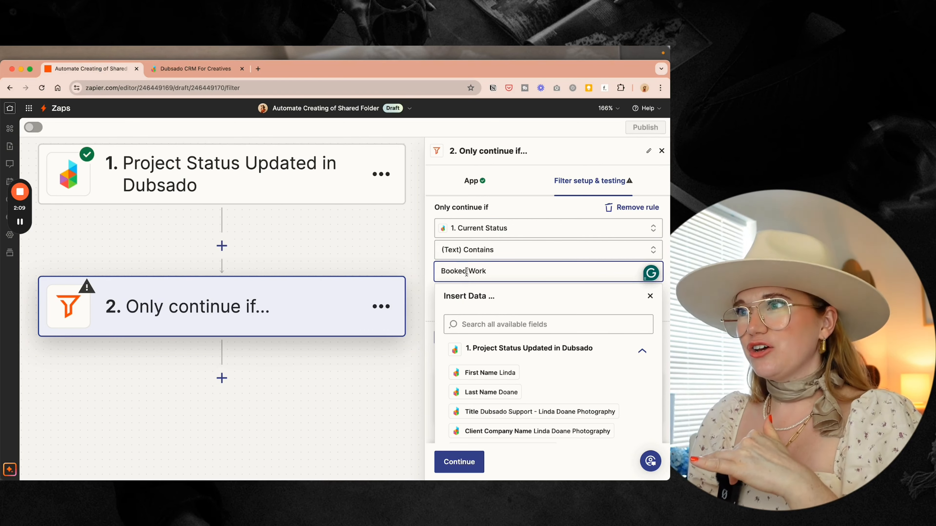
{"action": "left_click", "coordinate": [521, 203]}
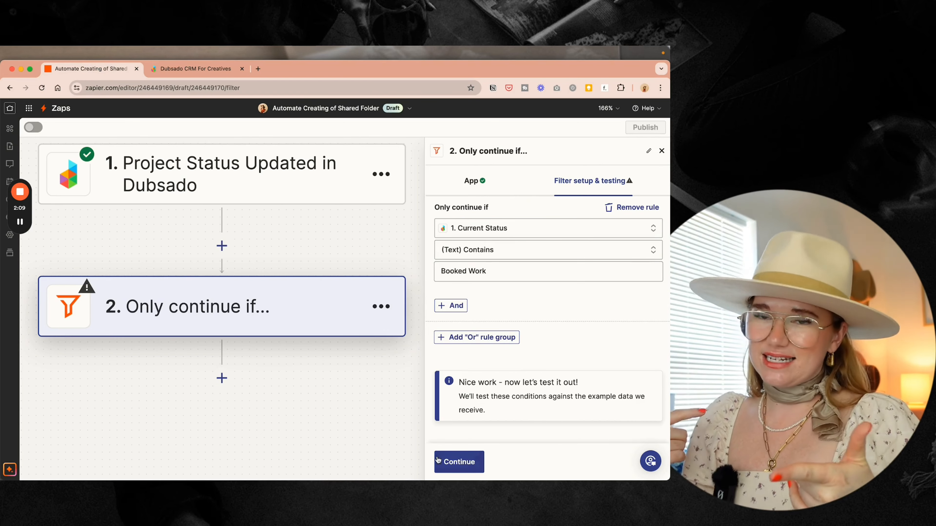
{"action": "left_click", "coordinate": [459, 462]}
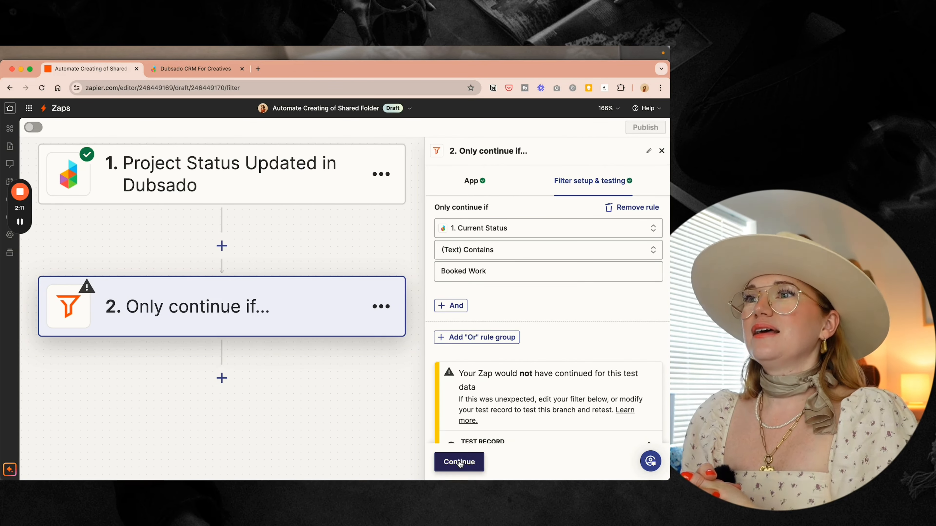
{"action": "left_click", "coordinate": [461, 463]}
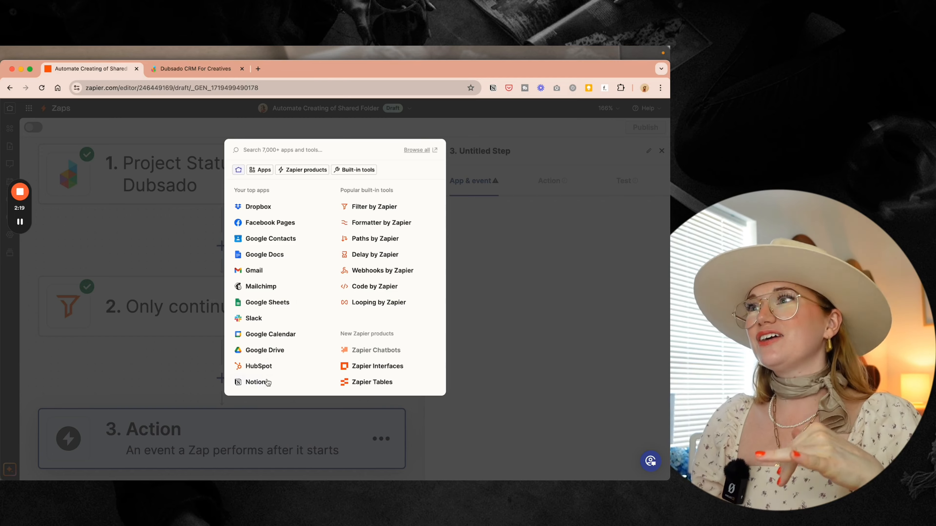
- Make step 3 a Google Drive Create Folder action using the connected Drive account
{"action": "left_click", "coordinate": [267, 351]}
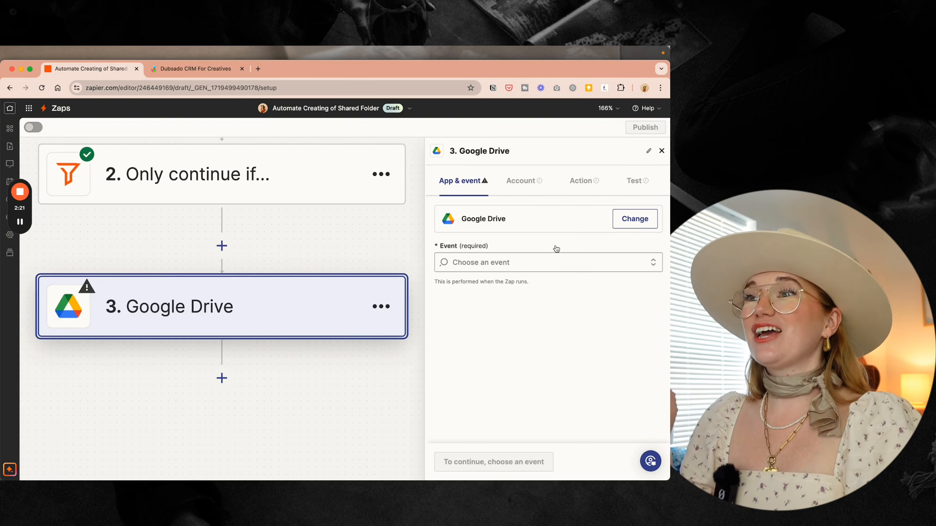
{"action": "left_click", "coordinate": [553, 262]}
{"action": "scroll", "coordinate": [527, 358], "scroll_direction": "down", "scroll_amount": 3}
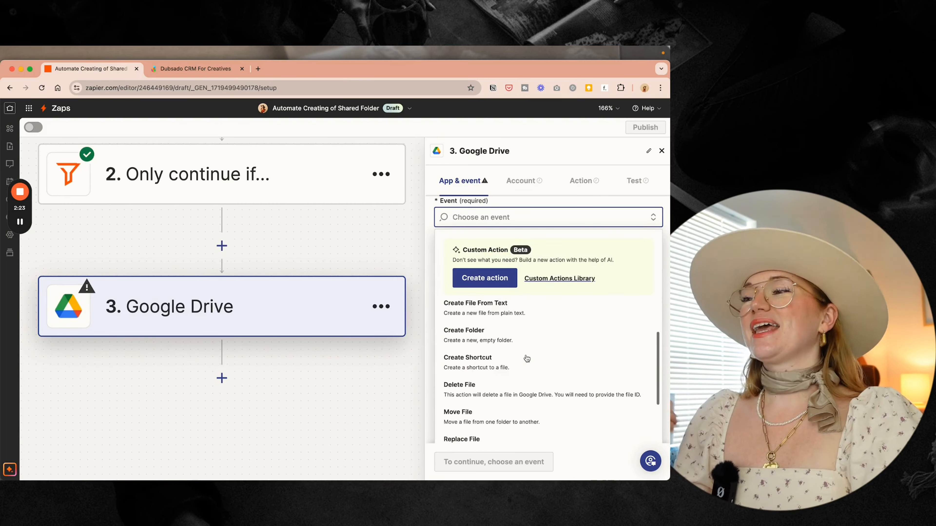
{"action": "left_click", "coordinate": [519, 327]}
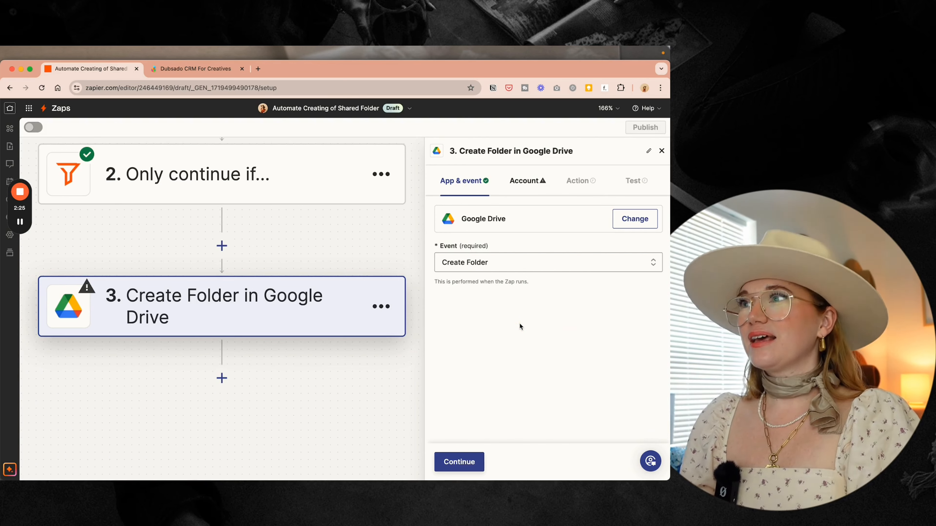
{"action": "left_click", "coordinate": [459, 461]}
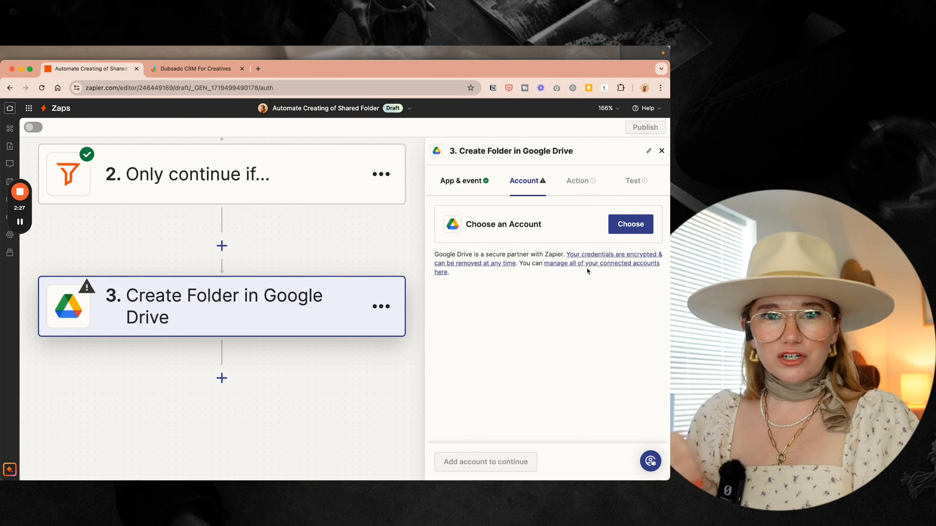
{"action": "left_click", "coordinate": [636, 227]}
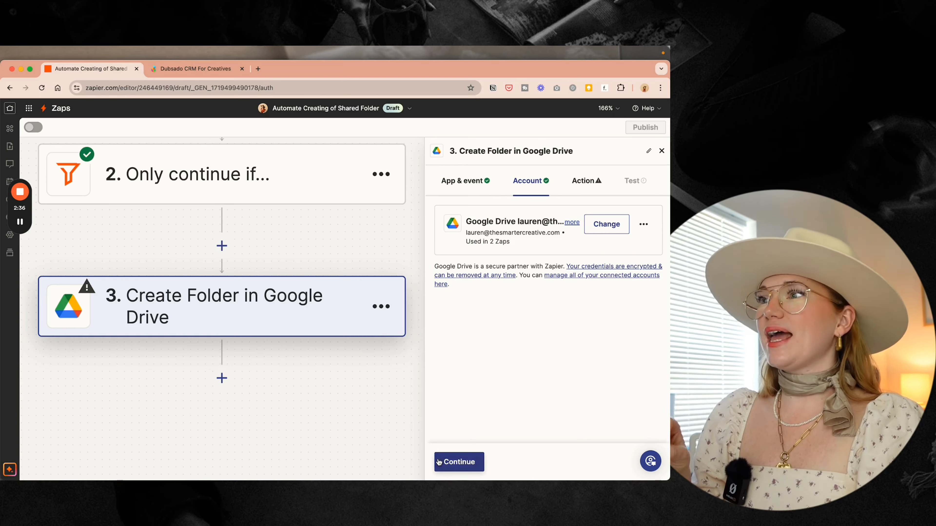
{"action": "left_click", "coordinate": [438, 462]}
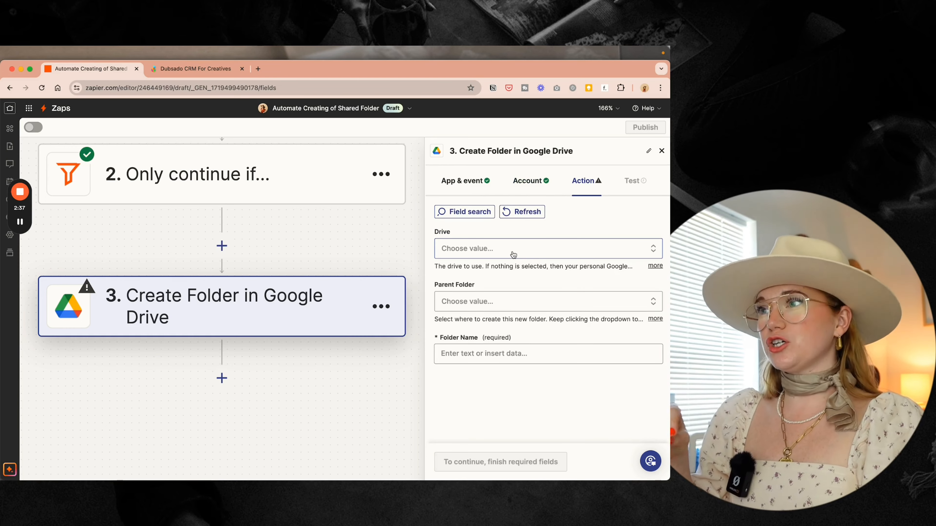
- Set the parent folder to Clients and name the folder with the client's First and Last Name
{"action": "left_click", "coordinate": [464, 301]}
{"action": "scroll", "coordinate": [481, 330], "scroll_direction": "down", "scroll_amount": 3}
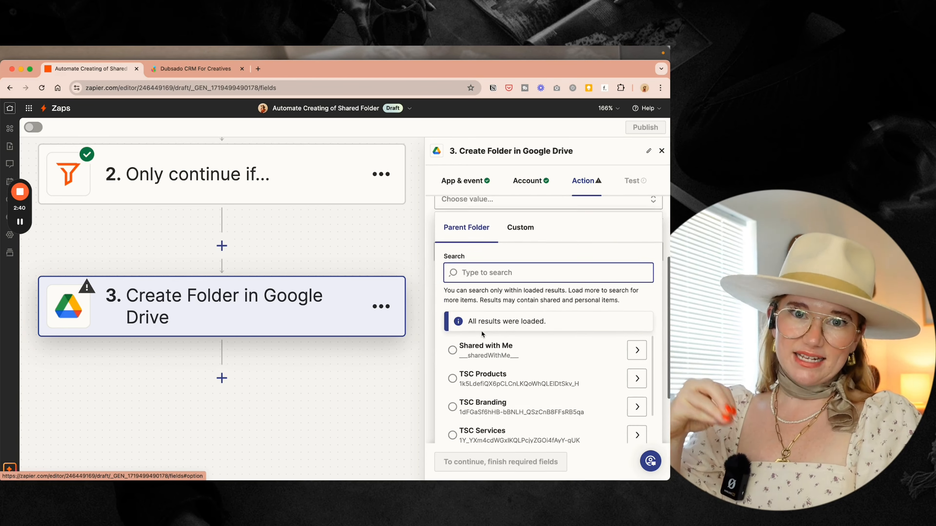
{"action": "scroll", "coordinate": [482, 334], "scroll_direction": "down", "scroll_amount": 10}
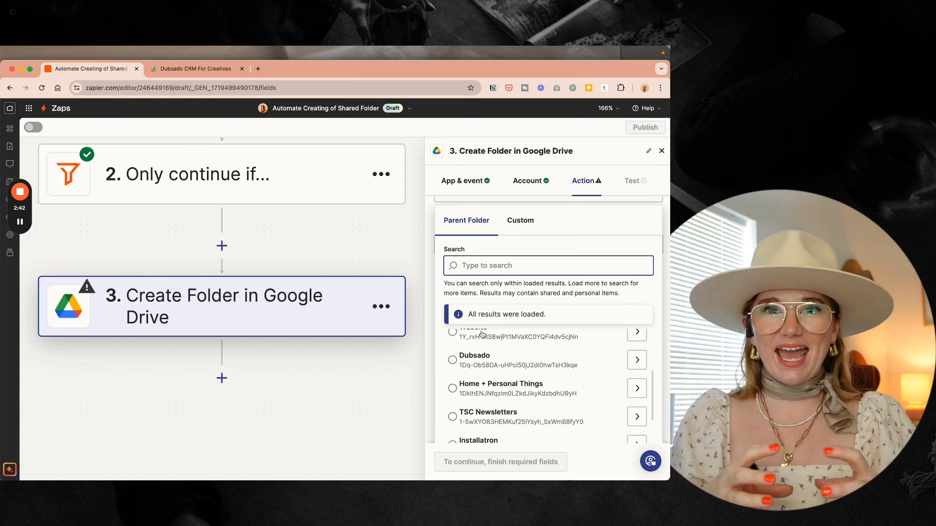
{"action": "left_click", "coordinate": [452, 380]}
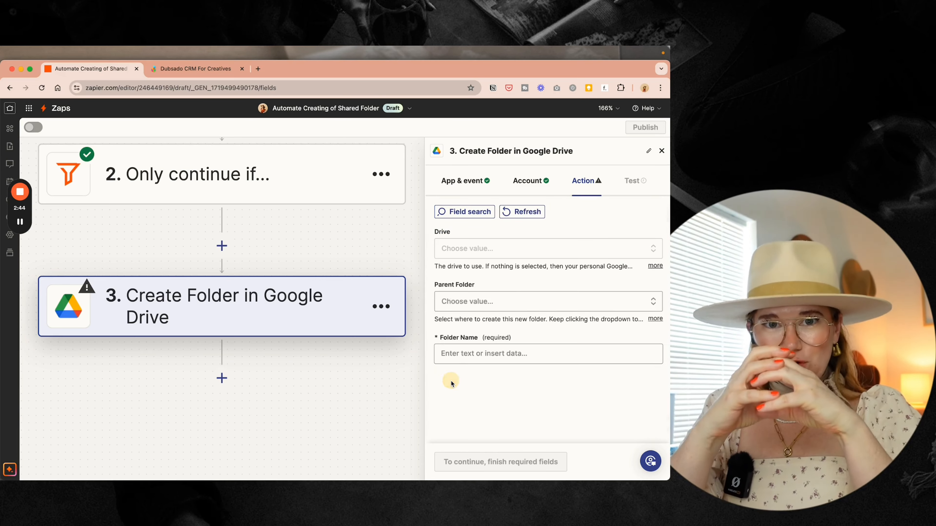
{"action": "left_click", "coordinate": [453, 354]}
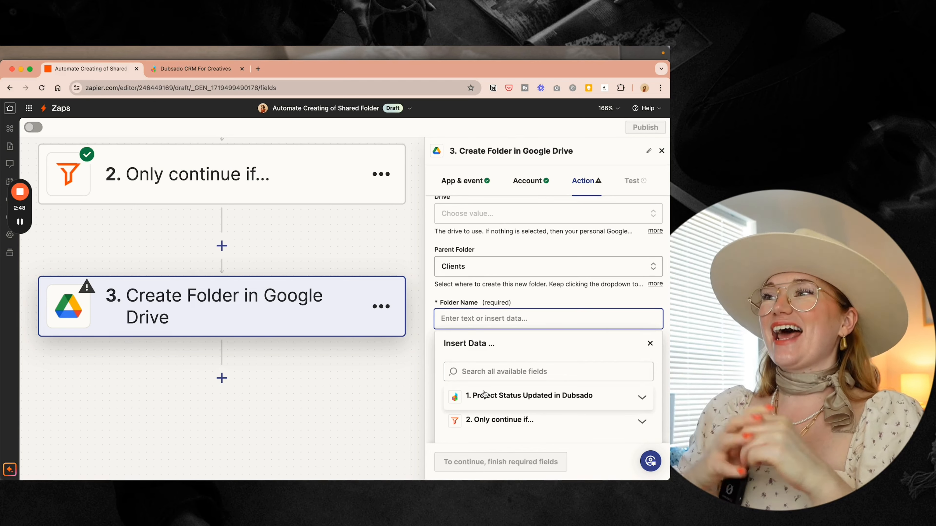
{"action": "left_click", "coordinate": [483, 393]}
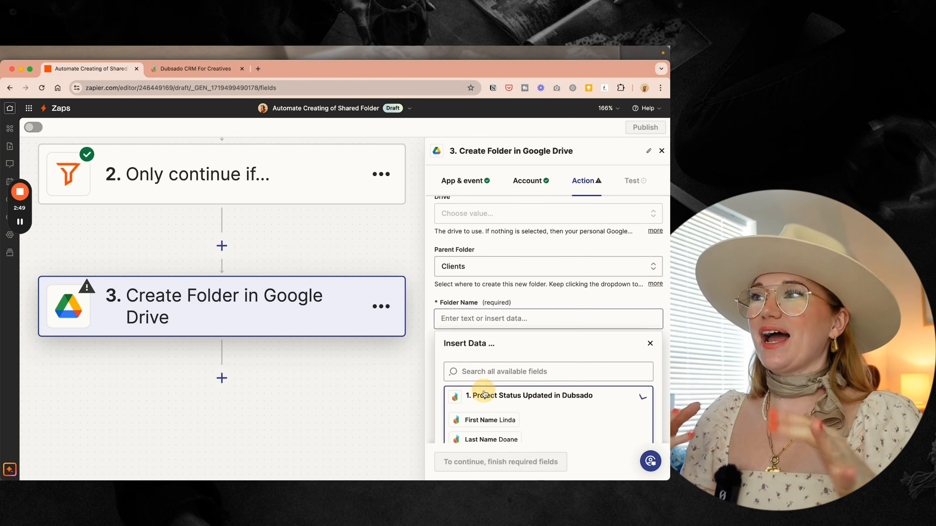
{"action": "left_click", "coordinate": [482, 420]}
{"action": "left_click", "coordinate": [492, 440]}
{"action": "left_click", "coordinate": [537, 301]}
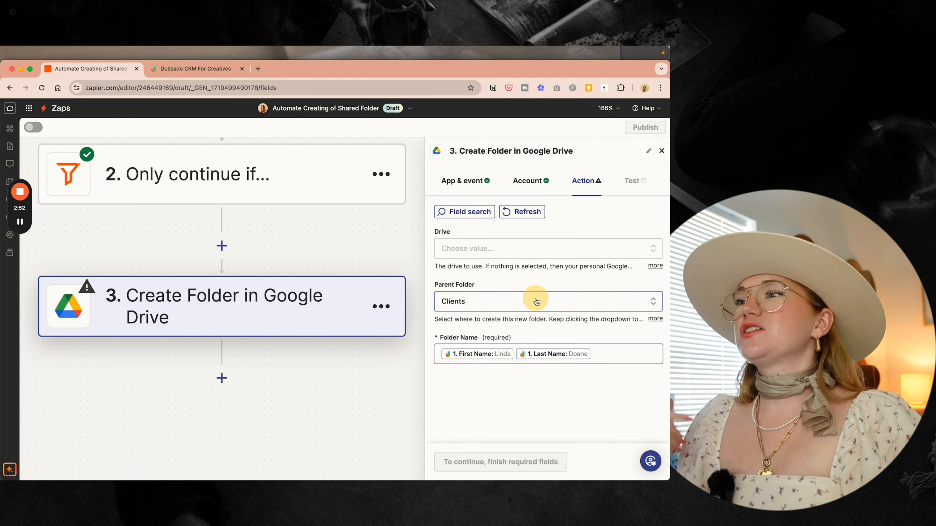
- Test the folder-creation step and review the returned folder data
{"action": "left_click", "coordinate": [456, 462]}
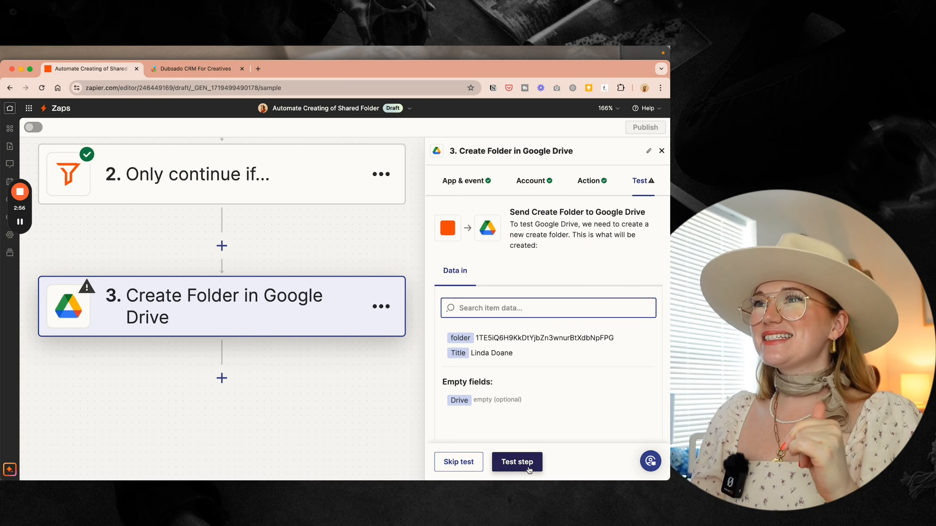
{"action": "left_click", "coordinate": [517, 462]}
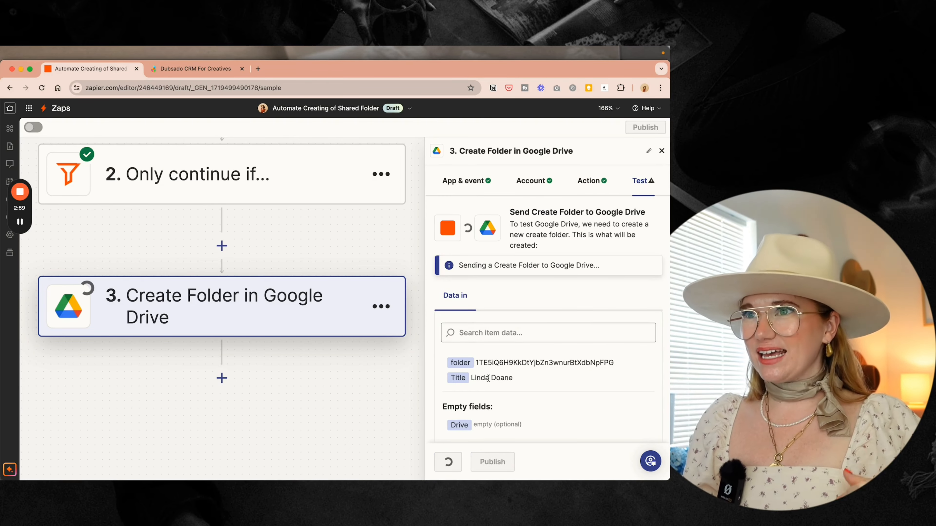
{"action": "scroll", "coordinate": [489, 382], "scroll_direction": "down", "scroll_amount": 1}
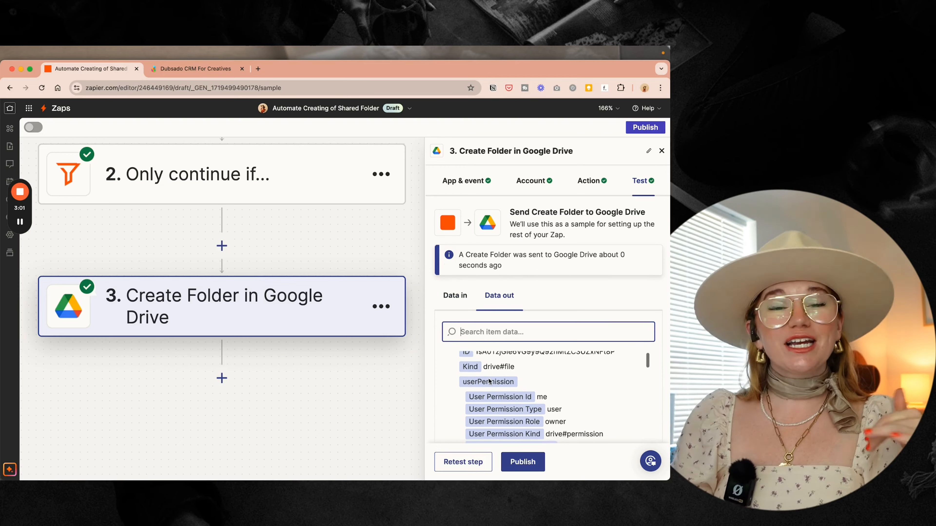
{"action": "scroll", "coordinate": [489, 382], "scroll_direction": "down", "scroll_amount": 1}
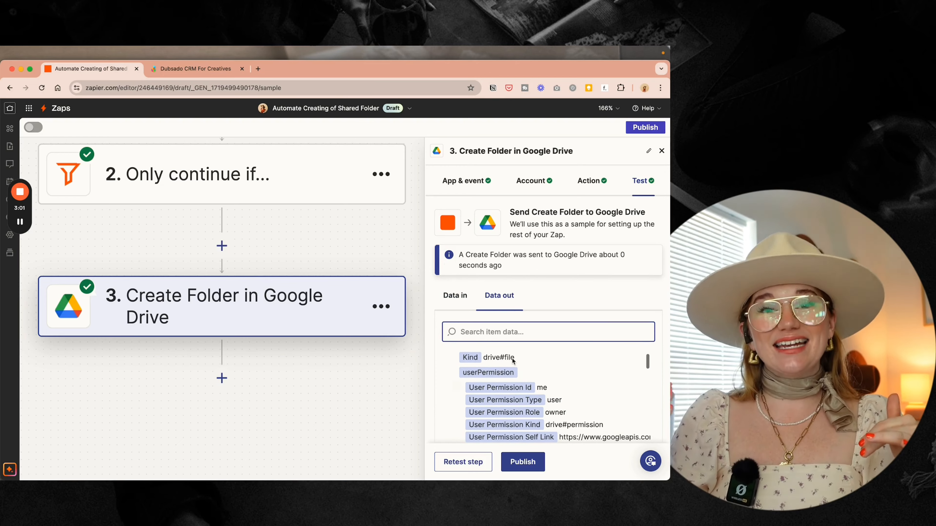
- Add step 4 as a Google Drive Create Folder action
{"action": "left_click", "coordinate": [222, 377]}
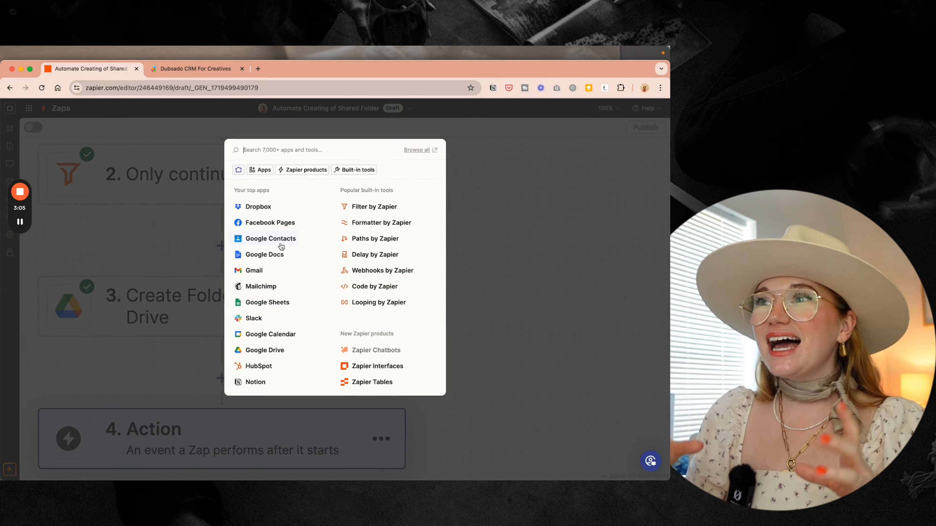
{"action": "left_click", "coordinate": [265, 350]}
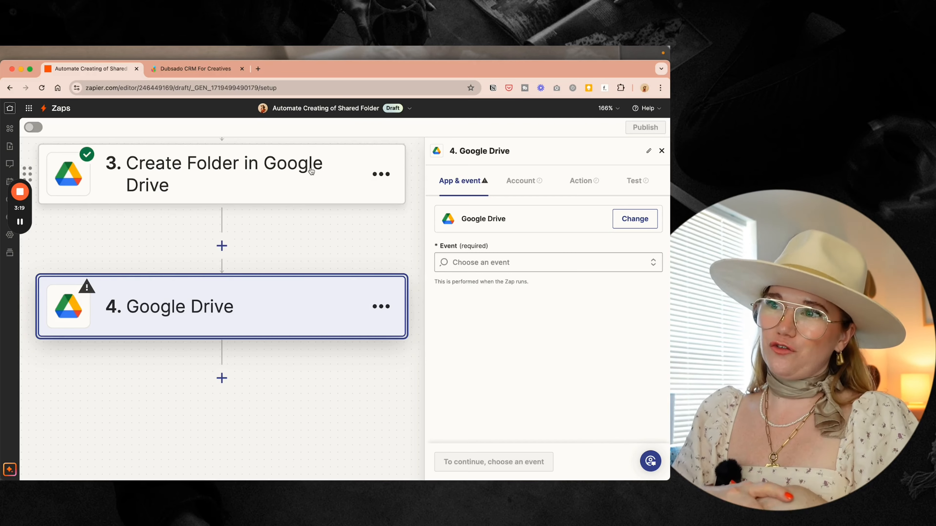
{"action": "left_click", "coordinate": [508, 262]}
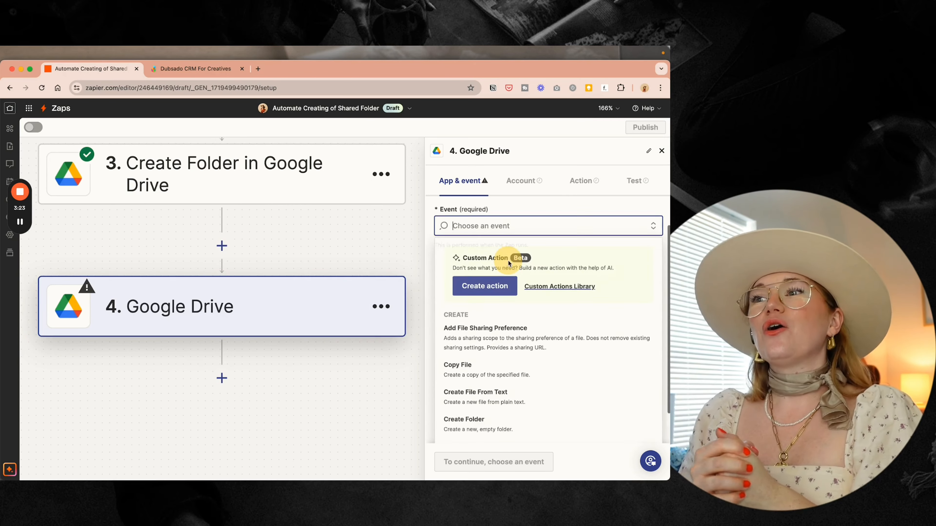
{"action": "scroll", "coordinate": [477, 388], "scroll_direction": "down", "scroll_amount": 5}
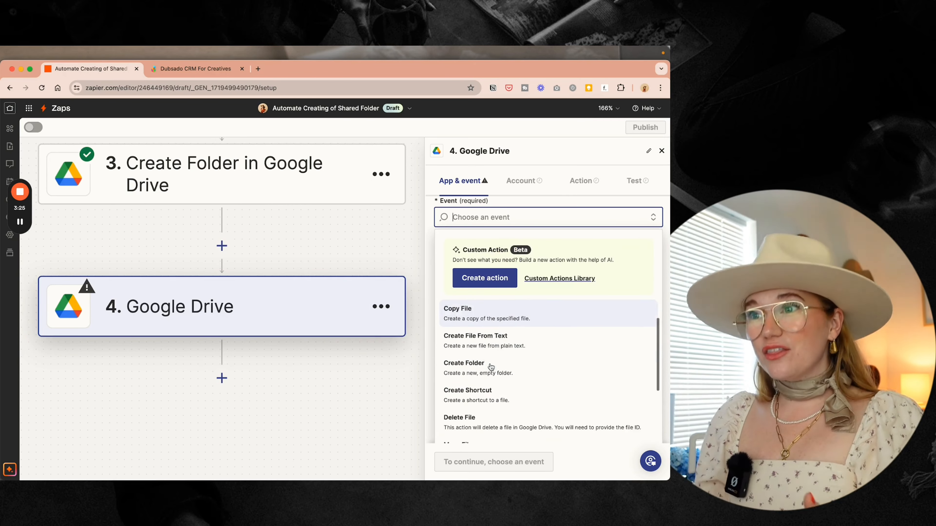
{"action": "left_click", "coordinate": [479, 326]}
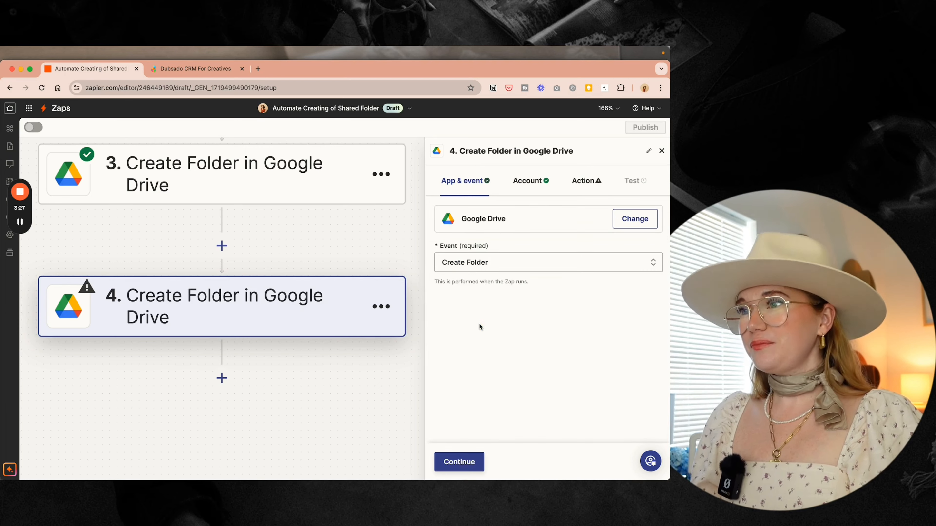
{"action": "left_click", "coordinate": [451, 463]}
{"action": "left_click", "coordinate": [448, 463]}
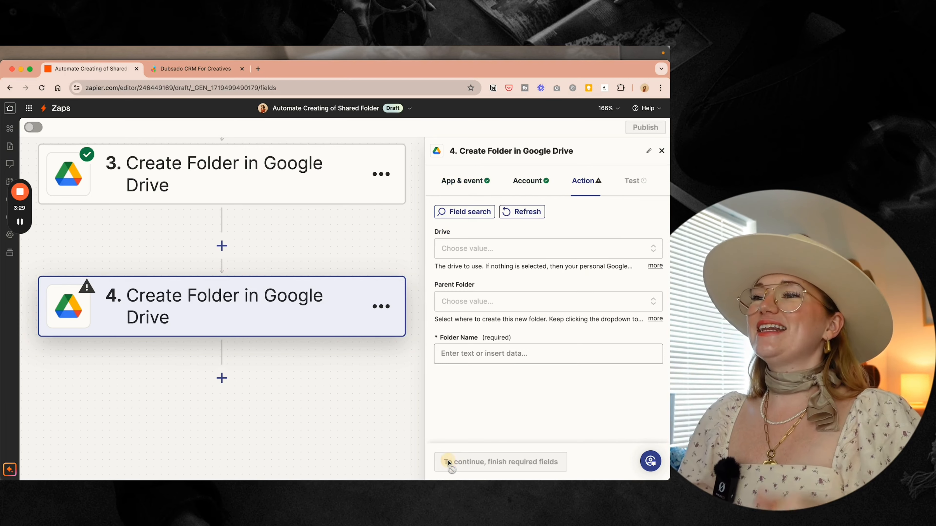
- Map step 3's folder ID as step 4's parent folder
{"action": "left_click", "coordinate": [463, 301]}
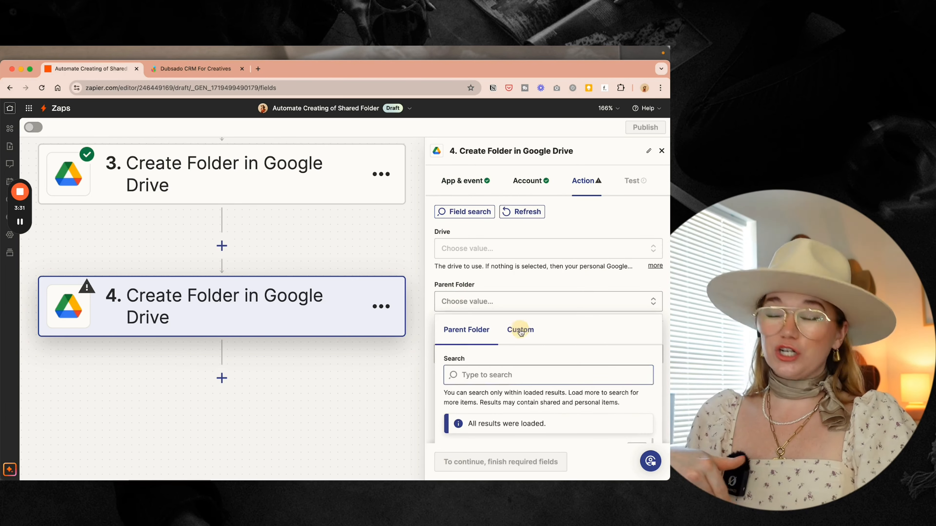
{"action": "left_click", "coordinate": [518, 329]}
{"action": "scroll", "coordinate": [527, 357], "scroll_direction": "down", "scroll_amount": 1}
{"action": "left_click", "coordinate": [494, 422]}
{"action": "scroll", "coordinate": [495, 422], "scroll_direction": "down", "scroll_amount": 1}
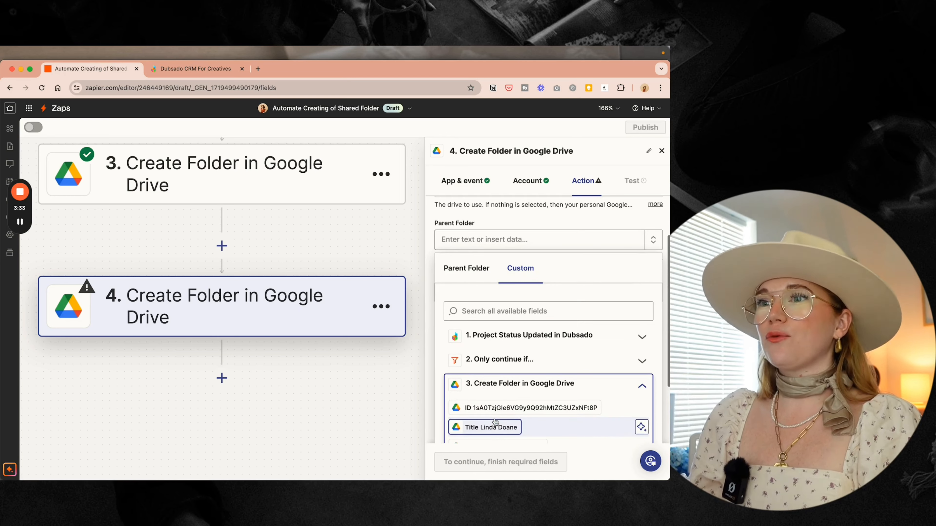
{"action": "left_click", "coordinate": [523, 405]}
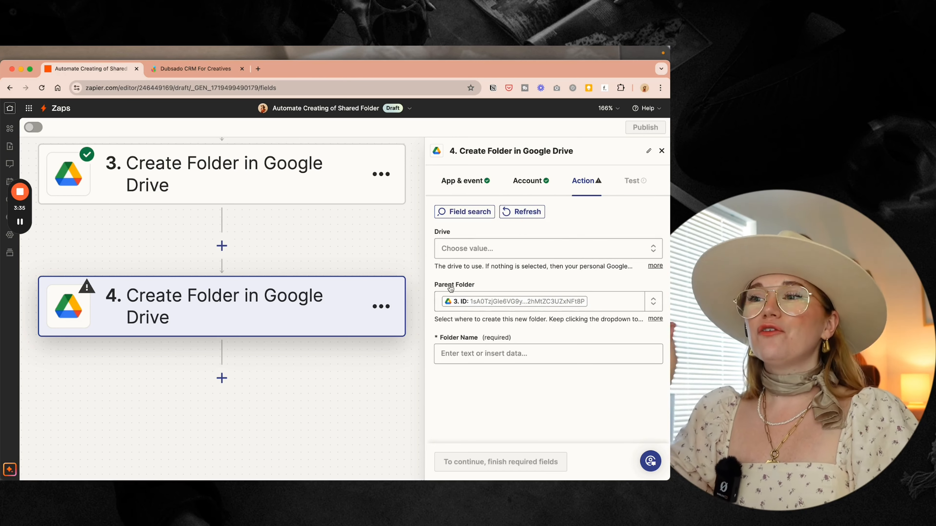
- Rename step 3 to 'Client Main Folder Created'
{"action": "left_click", "coordinate": [286, 176]}
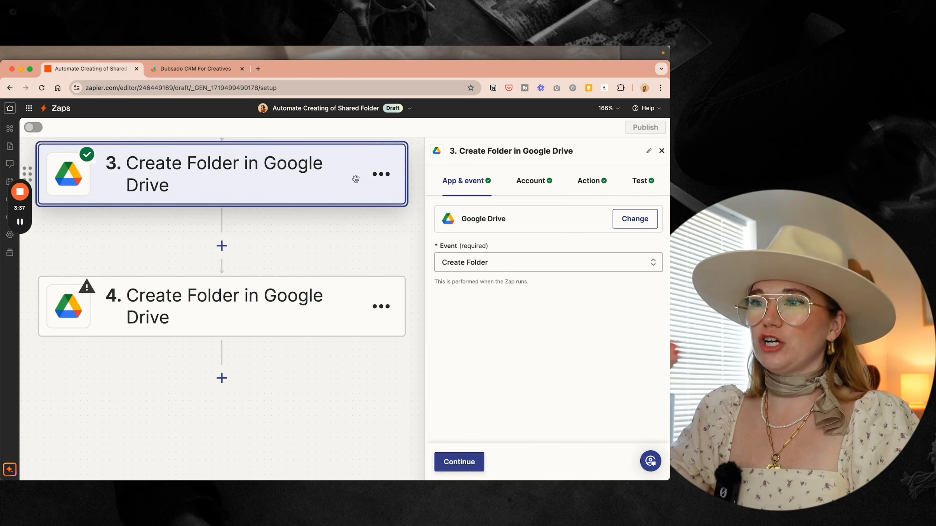
{"action": "left_click", "coordinate": [481, 154]}
{"action": "type", "text": "Client Main Folder C"}
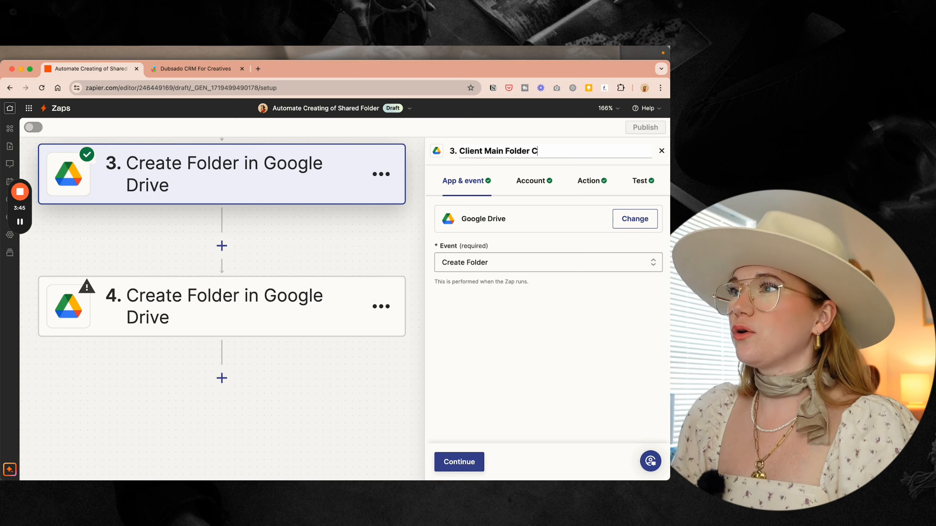
{"action": "type", "text": "reated"}
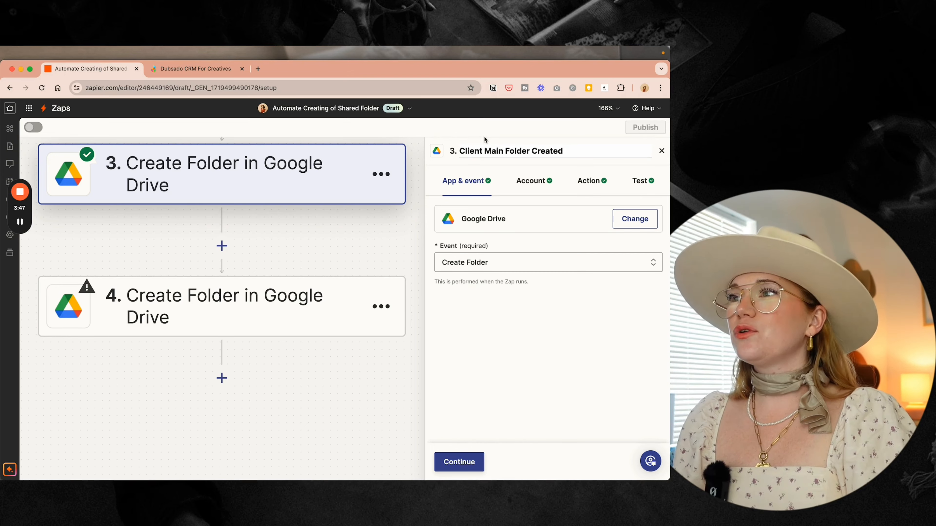
{"action": "key", "text": "Return"}
- Rename step 4 to 'Shared Folder Created'
{"action": "left_click", "coordinate": [287, 329]}
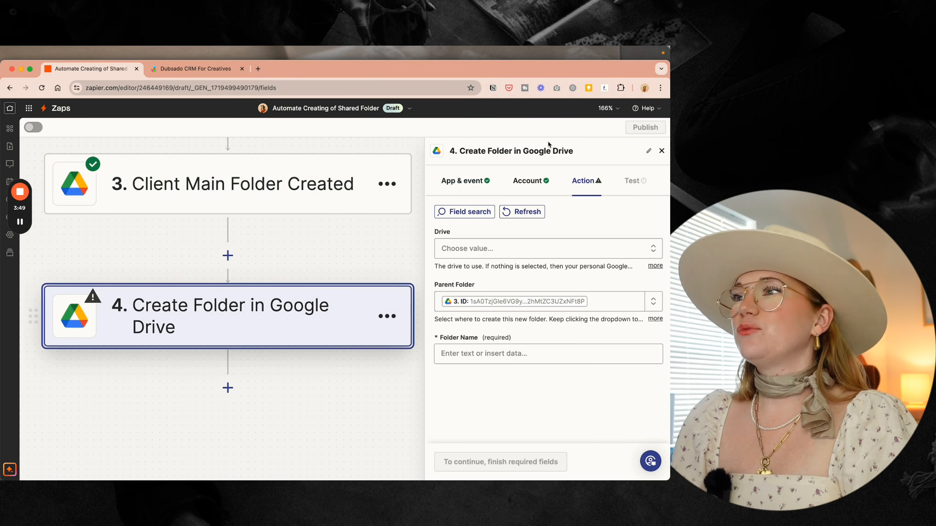
{"action": "left_click", "coordinate": [529, 151]}
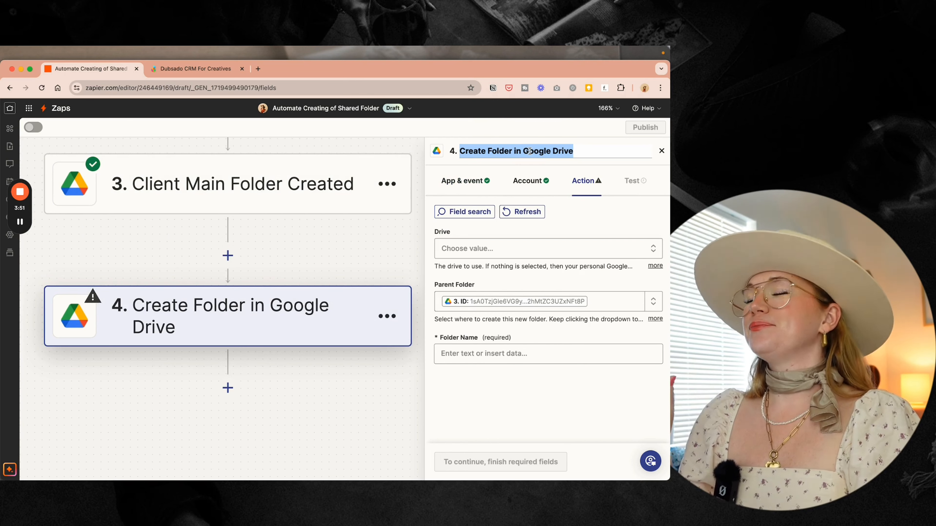
{"action": "type", "text": "Shared"}
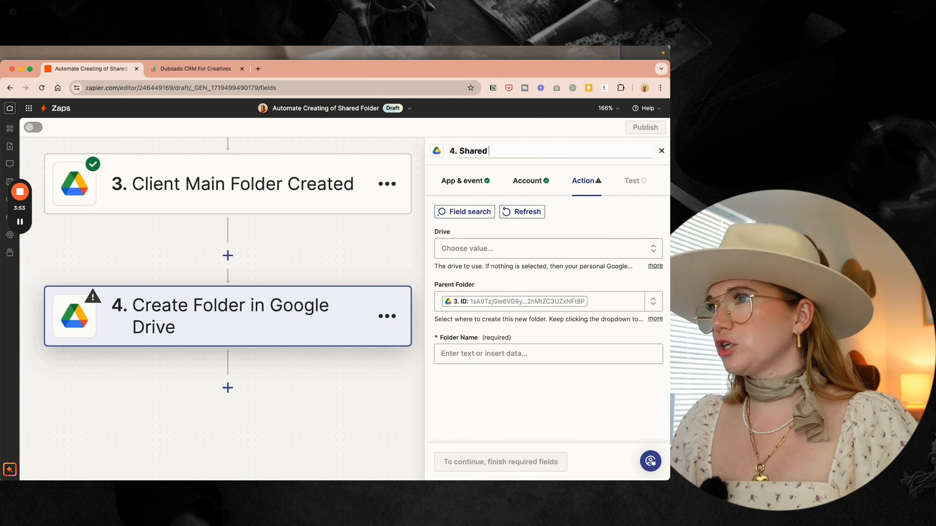
{"action": "type", "text": " Folder Created"}
- Set Folder Name to the client's First Name, Last Name plus '+ The Smarter Creative'
{"action": "left_click", "coordinate": [479, 353]}
{"action": "scroll", "coordinate": [490, 390], "scroll_direction": "down", "scroll_amount": 2}
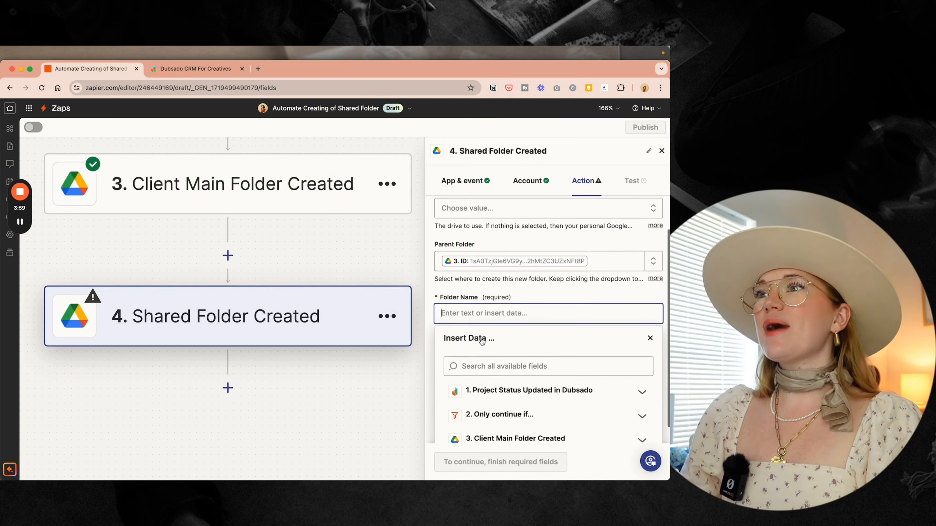
{"action": "left_click", "coordinate": [490, 390]}
{"action": "left_click", "coordinate": [485, 414]}
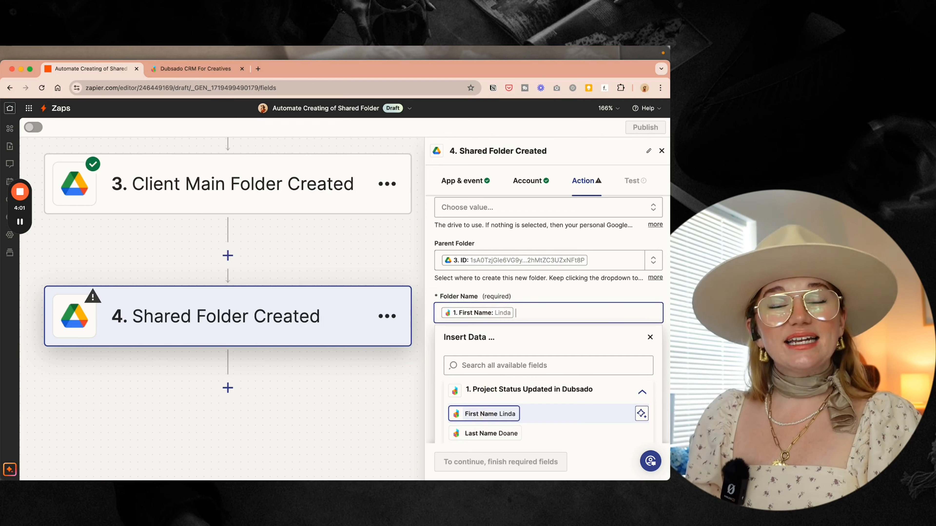
{"action": "left_click", "coordinate": [491, 434]}
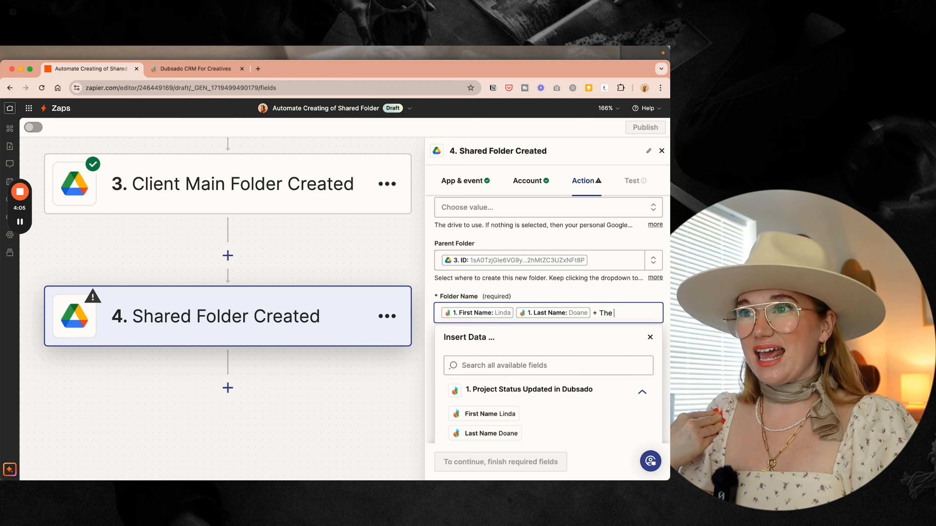
{"action": "type", "text": "+ The"}
{"action": "type", "text": "Smarter Creative"}
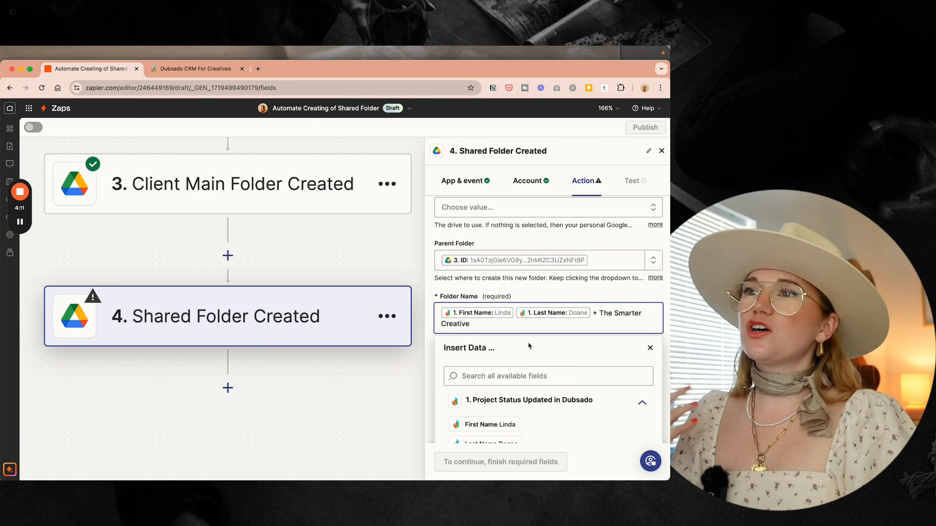
{"action": "left_click", "coordinate": [538, 295]}
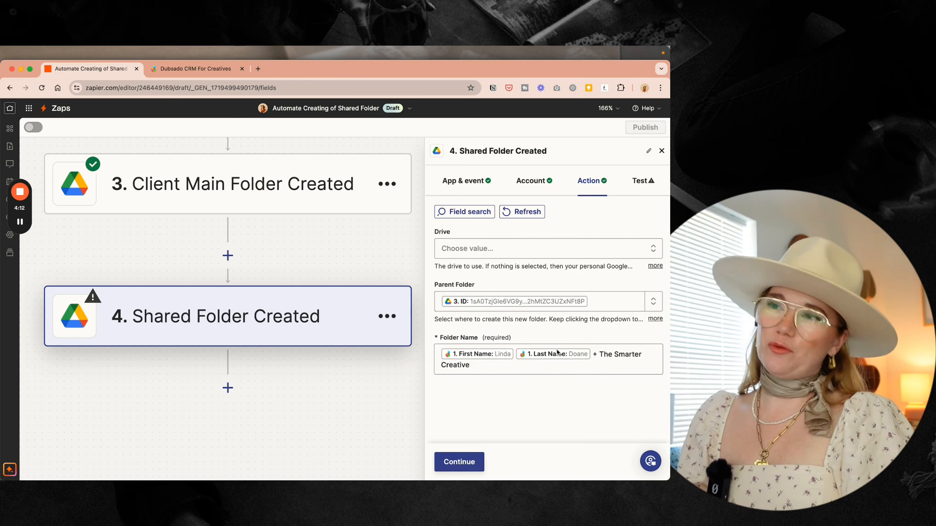
- Test step 4 successfully and add a Google Drive step 5
{"action": "left_click", "coordinate": [459, 461]}
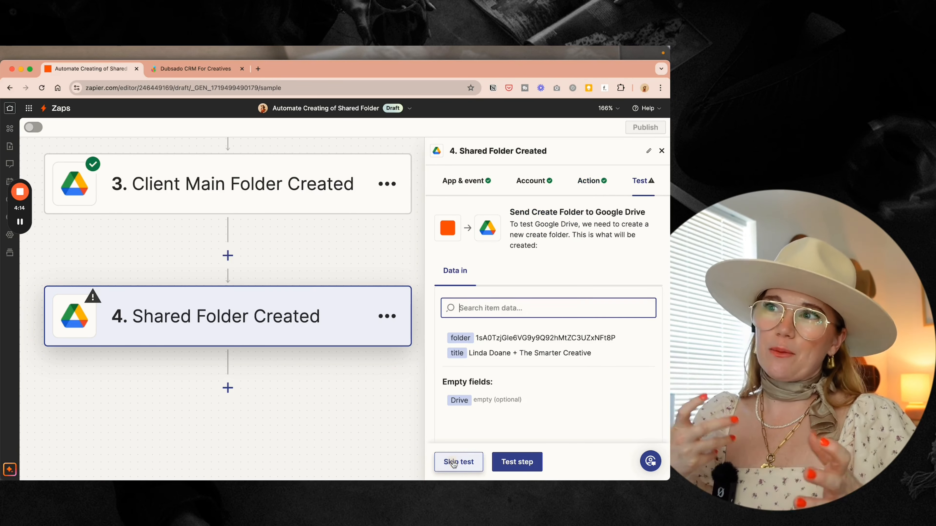
{"action": "left_click", "coordinate": [517, 462]}
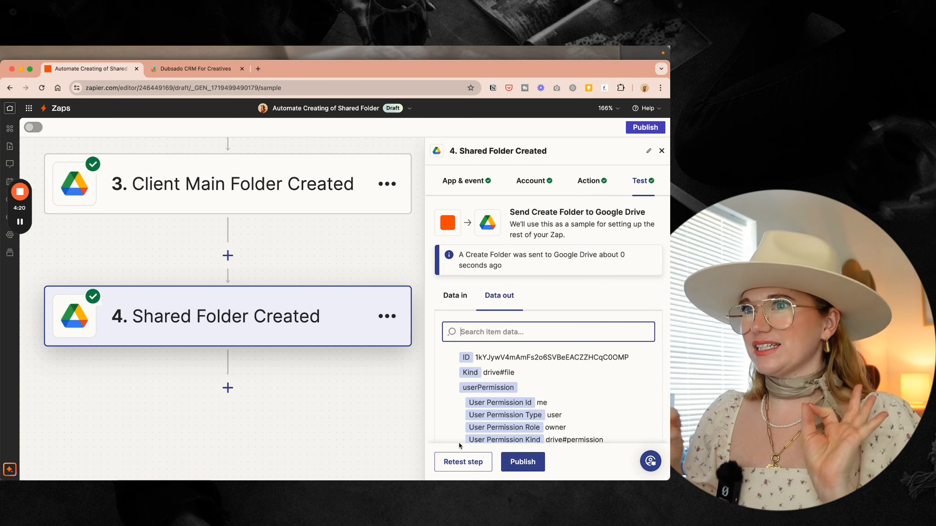
{"action": "left_click", "coordinate": [227, 388]}
{"action": "left_click", "coordinate": [265, 350]}
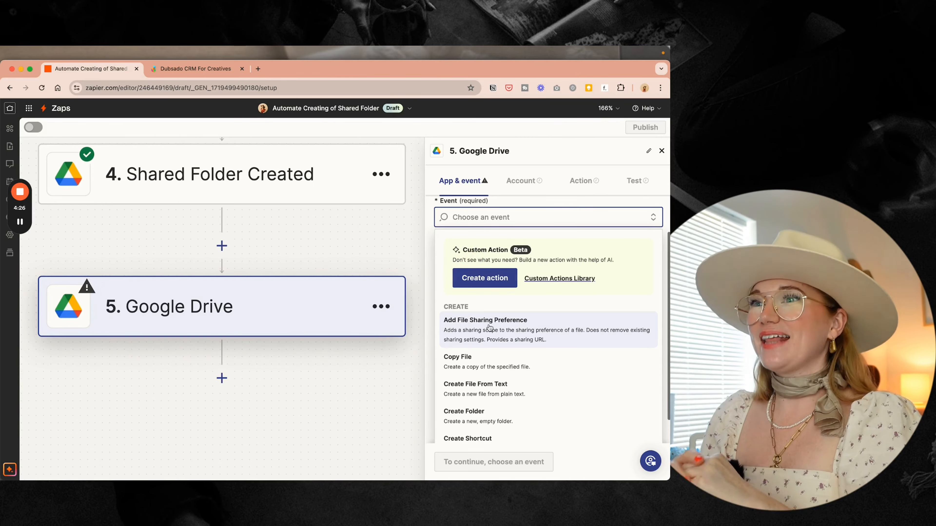
- Choose Add File Sharing Preference as step 5's event
{"action": "left_click", "coordinate": [513, 330]}
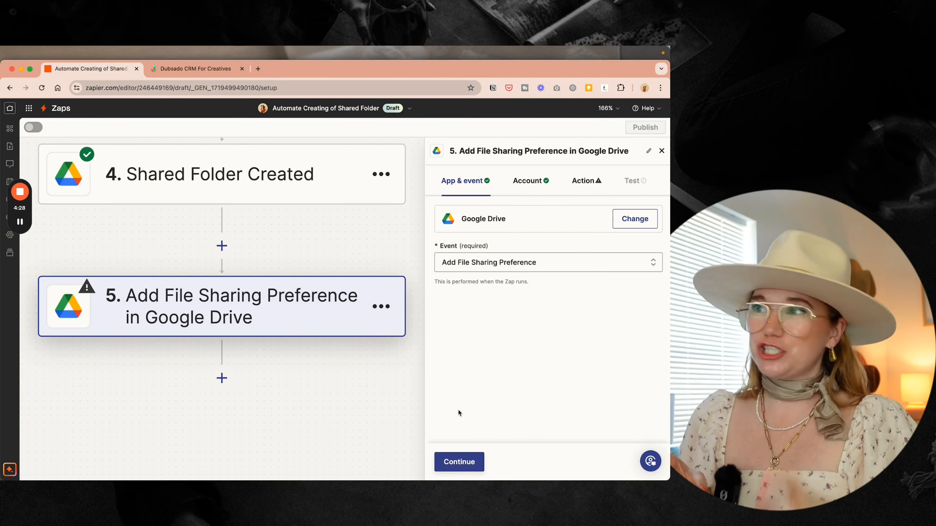
{"action": "left_click", "coordinate": [460, 461]}
{"action": "left_click", "coordinate": [460, 462]}
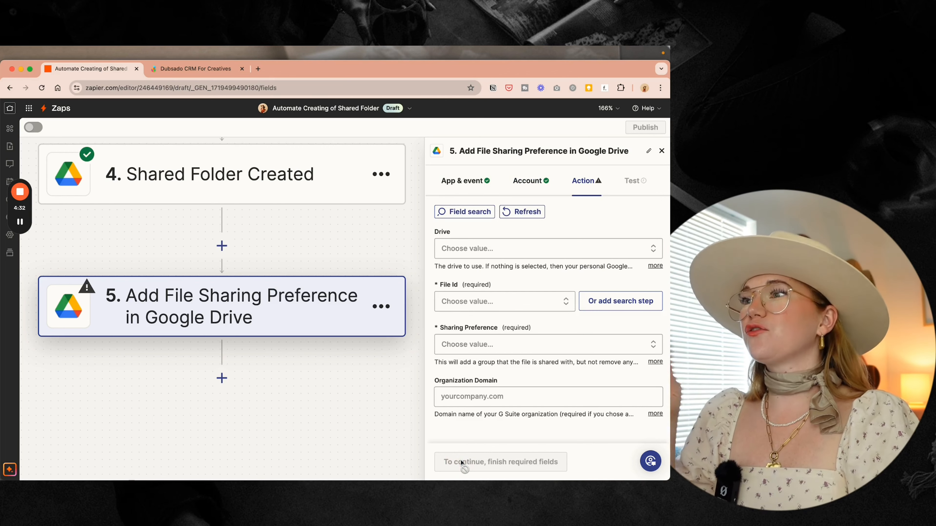
- Map the Shared Folder Created step's folder ID into File Id
{"action": "left_click", "coordinate": [484, 301]}
{"action": "scroll", "coordinate": [508, 368], "scroll_direction": "down", "scroll_amount": 5}
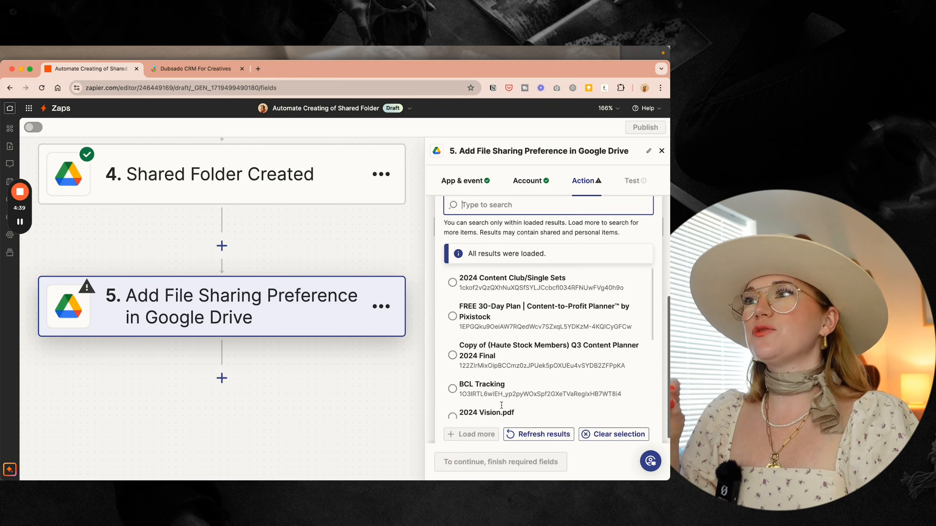
{"action": "scroll", "coordinate": [501, 405], "scroll_direction": "down", "scroll_amount": 3}
{"action": "scroll", "coordinate": [518, 274], "scroll_direction": "up", "scroll_amount": 3}
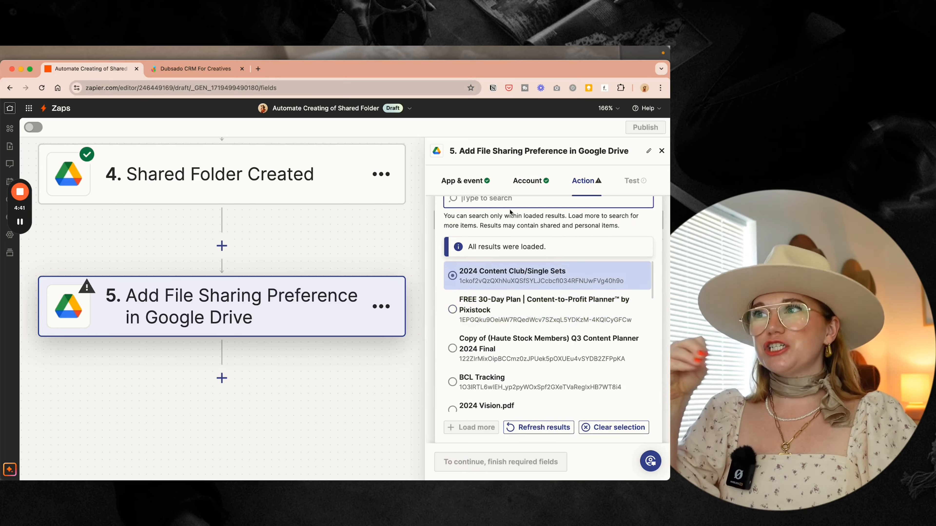
{"action": "scroll", "coordinate": [510, 212], "scroll_direction": "up", "scroll_amount": 3}
{"action": "left_click", "coordinate": [495, 290]}
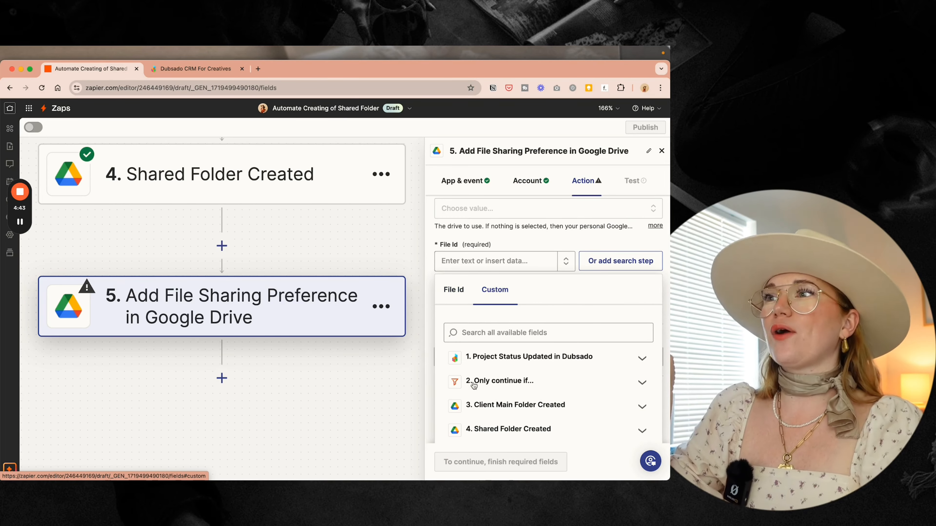
{"action": "scroll", "coordinate": [474, 385], "scroll_direction": "down", "scroll_amount": 1}
{"action": "left_click", "coordinate": [509, 418]}
{"action": "scroll", "coordinate": [487, 424], "scroll_direction": "down", "scroll_amount": 3}
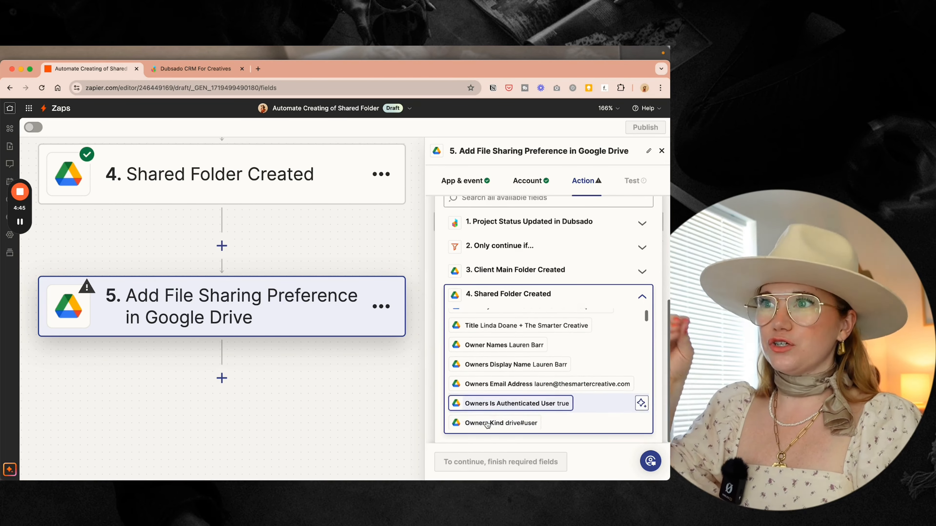
{"action": "scroll", "coordinate": [487, 424], "scroll_direction": "up", "scroll_amount": 1}
{"action": "left_click", "coordinate": [489, 319]}
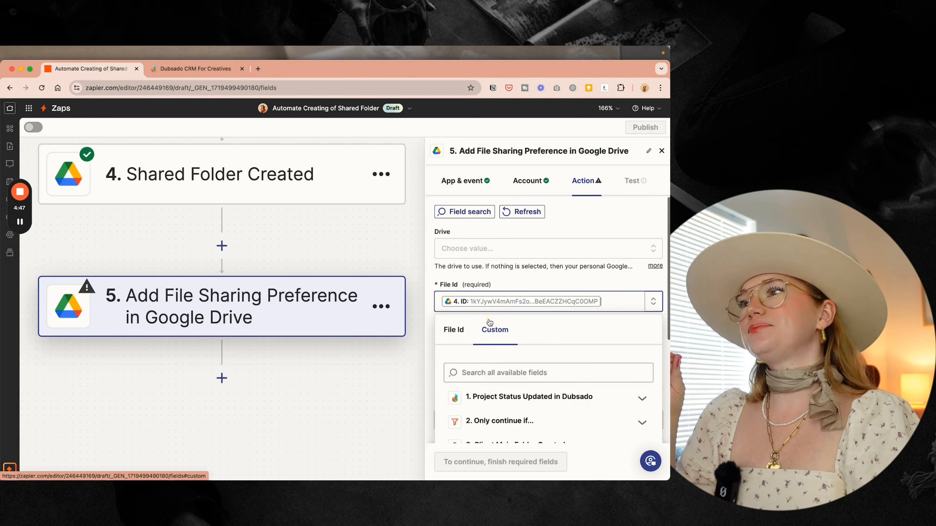
{"action": "left_click", "coordinate": [503, 276]}
- Set Sharing Preference to 'Anyone on the internet who has the link can edit'
{"action": "left_click", "coordinate": [481, 361]}
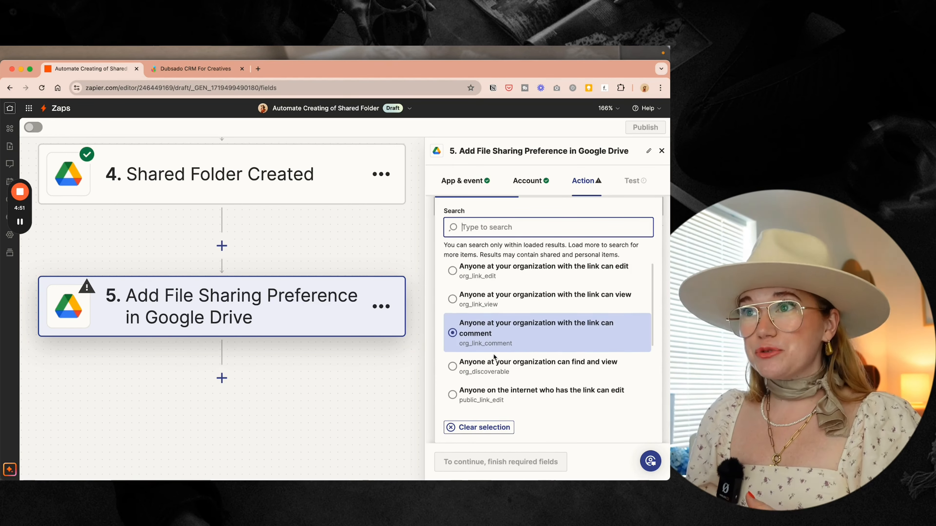
{"action": "scroll", "coordinate": [492, 353], "scroll_direction": "down", "scroll_amount": 2}
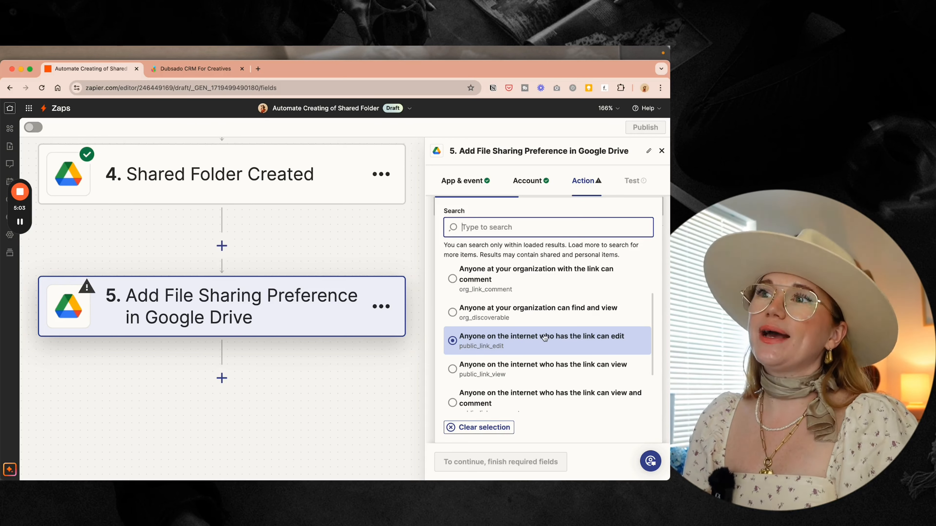
{"action": "left_click", "coordinate": [523, 318]}
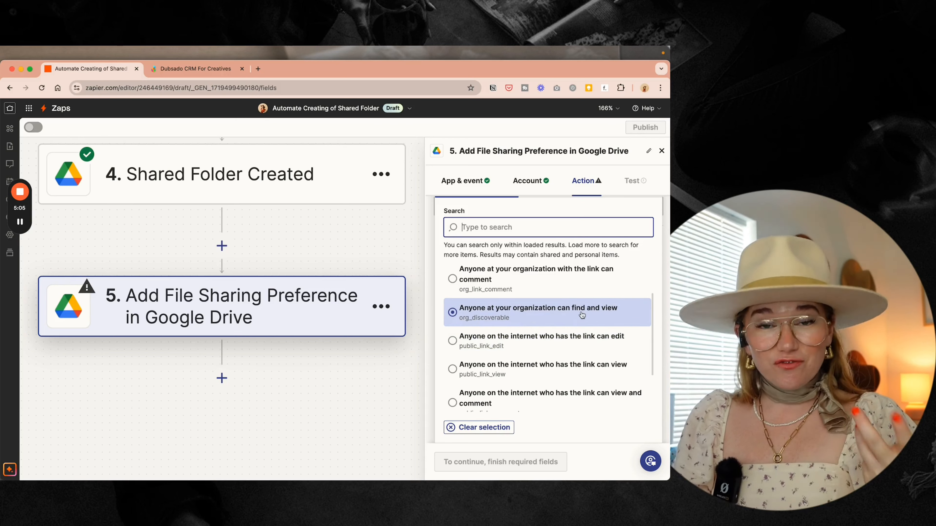
{"action": "left_click", "coordinate": [562, 344]}
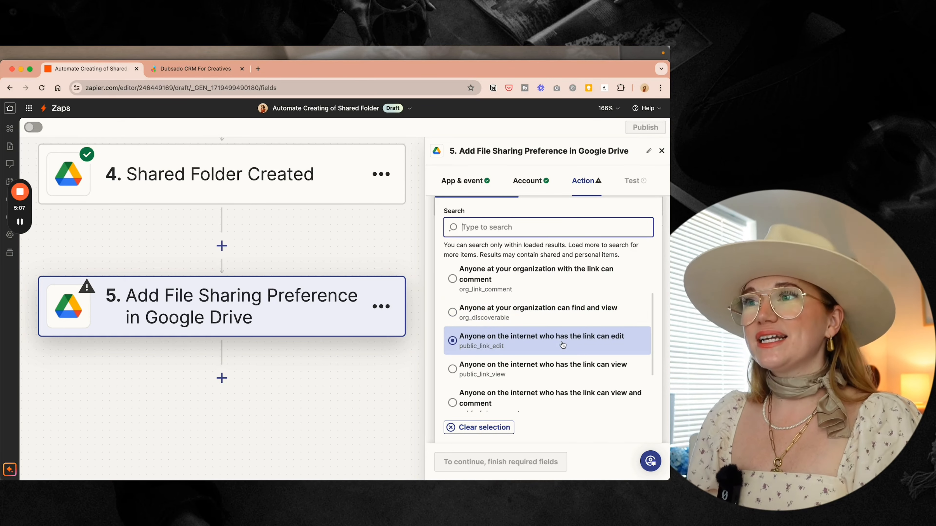
{"action": "left_click", "coordinate": [585, 370]}
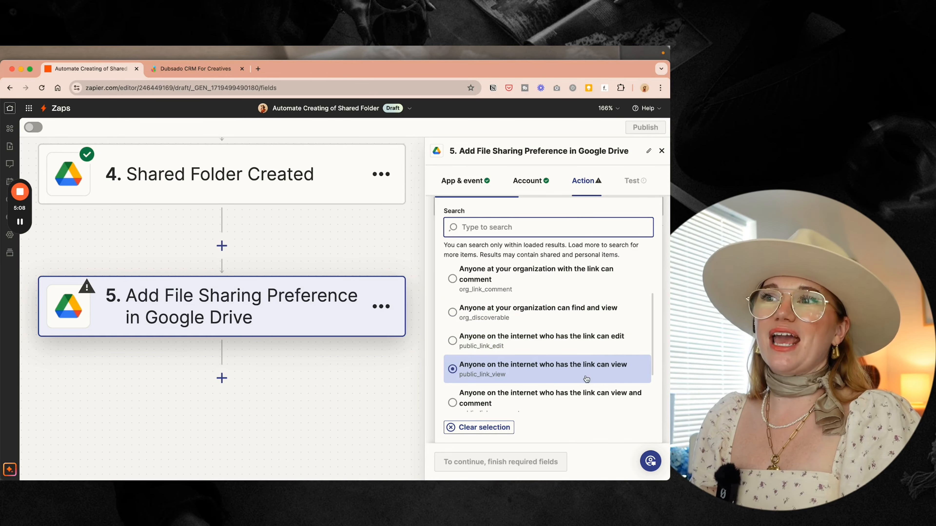
{"action": "left_click", "coordinate": [594, 350]}
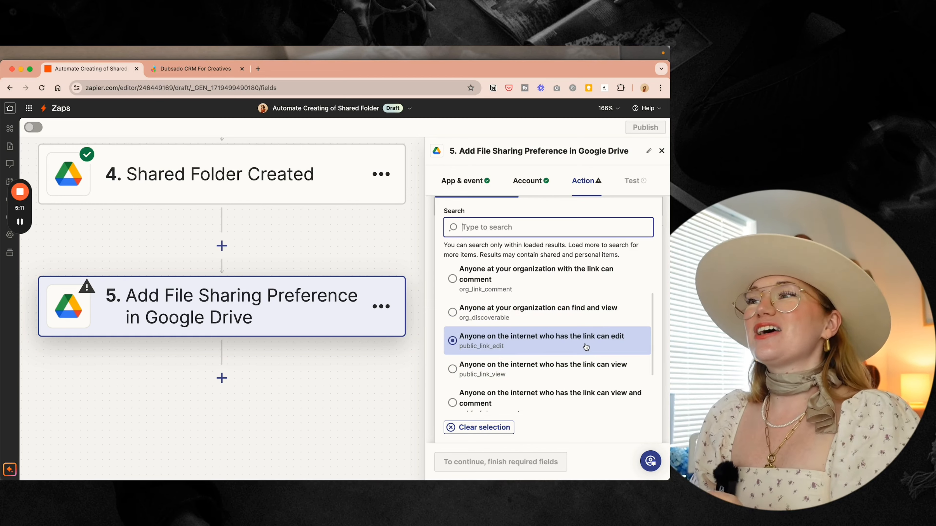
{"action": "left_click", "coordinate": [586, 347]}
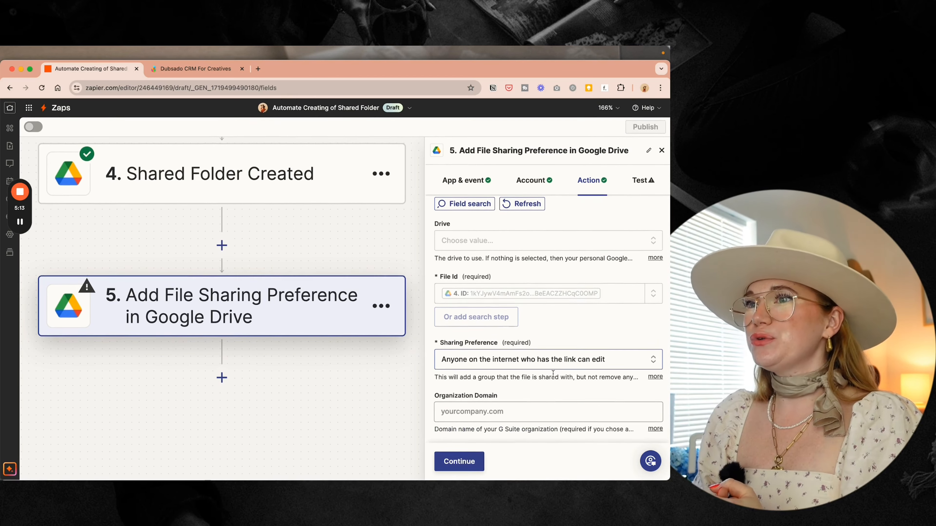
- Test the sharing step and rename it 'Shared Folder Made Sharable'
{"action": "left_click", "coordinate": [458, 462]}
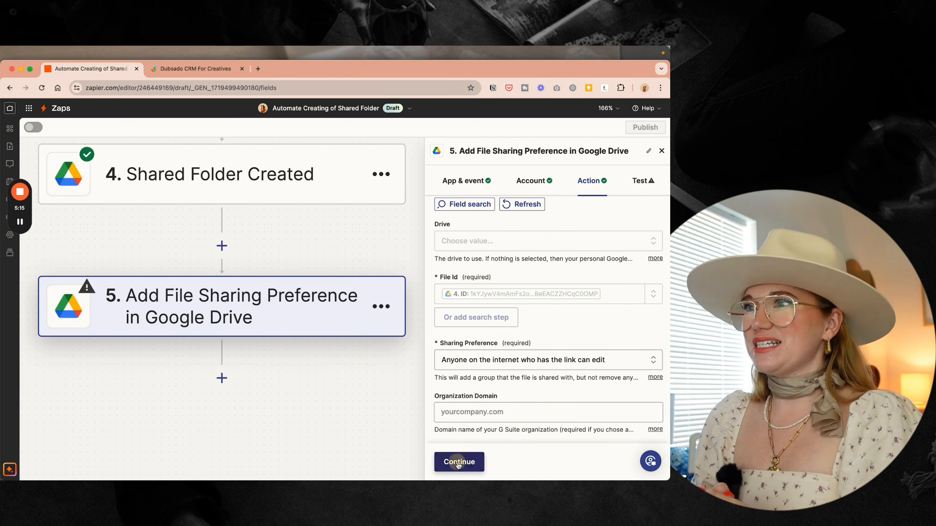
{"action": "left_click", "coordinate": [522, 470]}
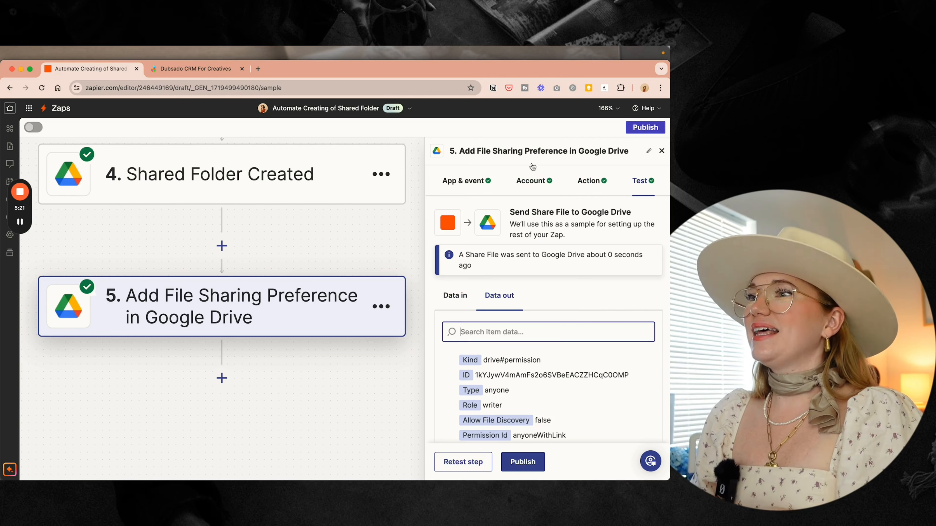
{"action": "left_click", "coordinate": [648, 151]}
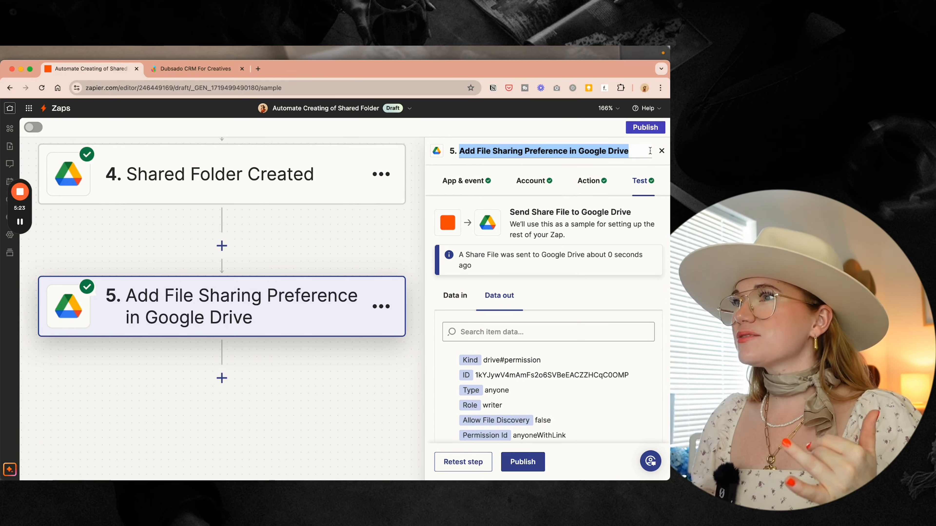
{"action": "type", "text": "Shared"}
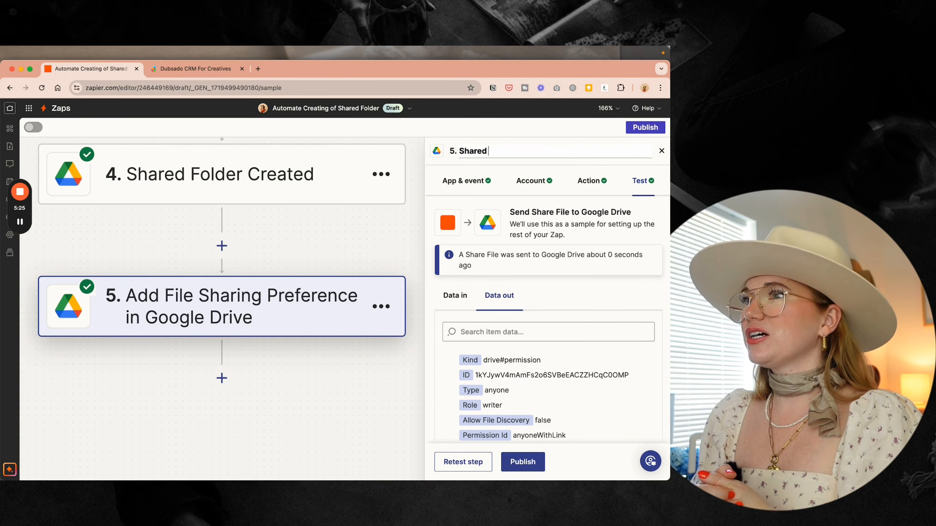
{"action": "type", "text": " Folder"}
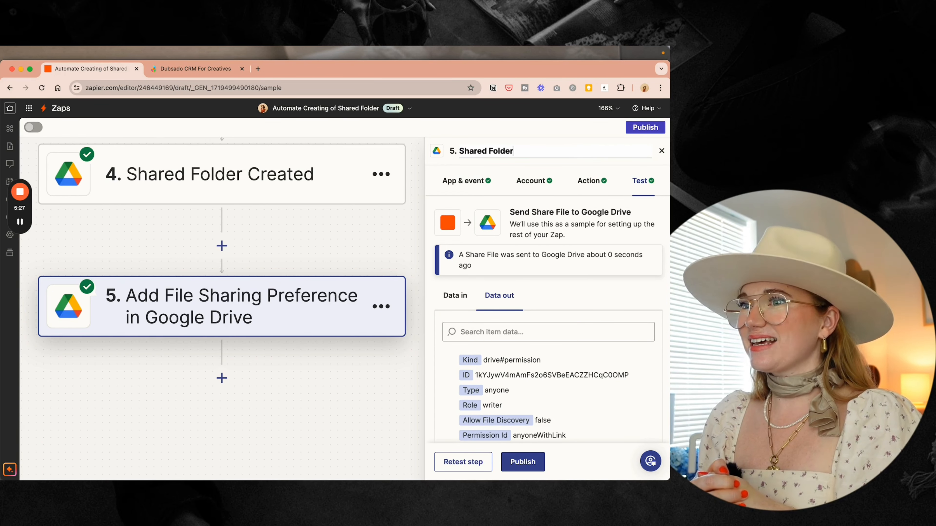
{"action": "type", "text": "Made Sharable"}
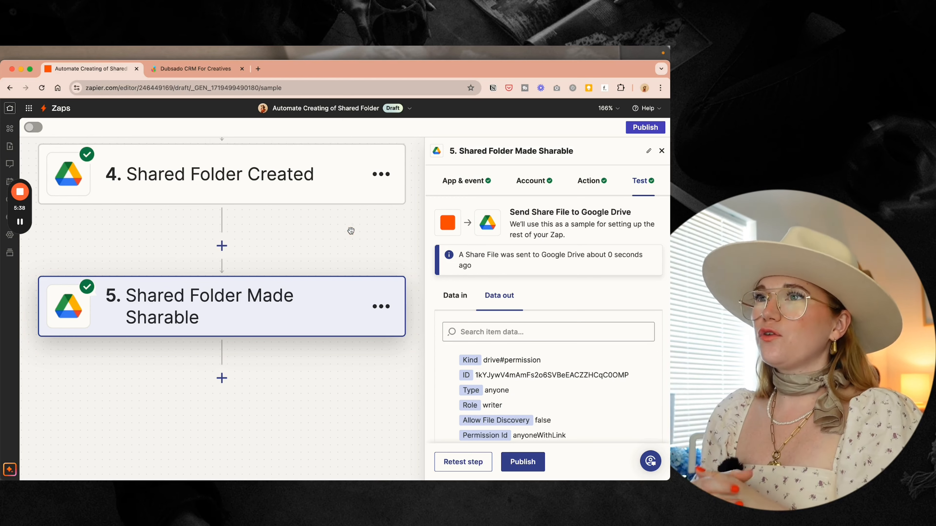
- Insert a new action step below step 5 to open the app picker
{"action": "left_click", "coordinate": [222, 378]}
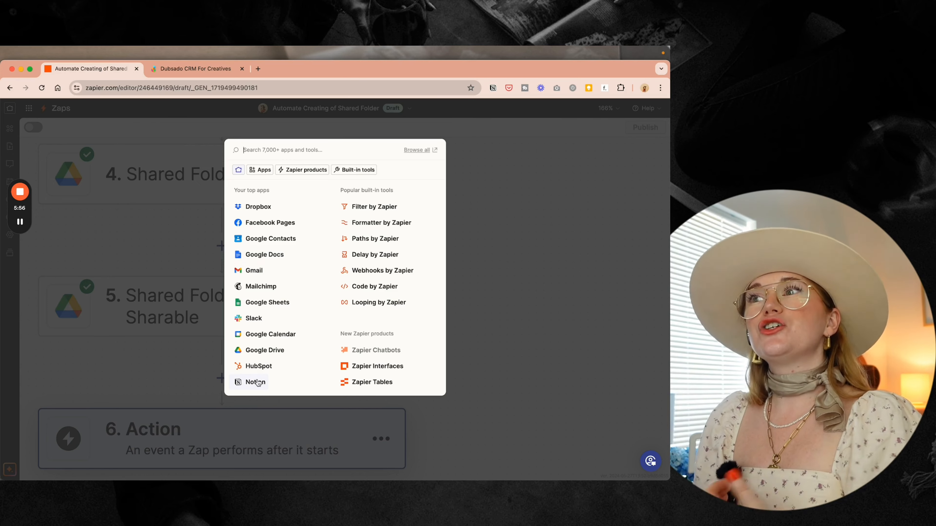
- Make step 6 a Gmail action titled 'Gmail Alert'
{"action": "left_click", "coordinate": [254, 271]}
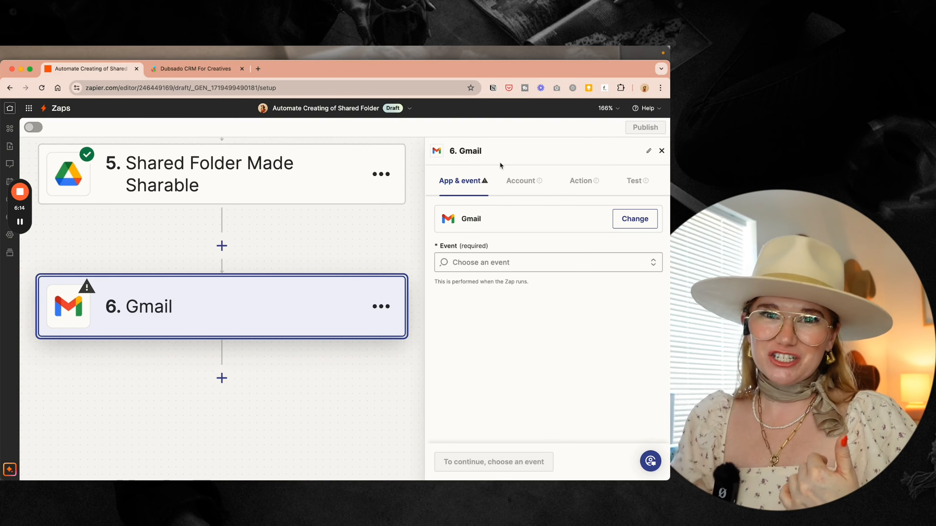
{"action": "left_click", "coordinate": [481, 150]}
{"action": "type", "text": "A"}
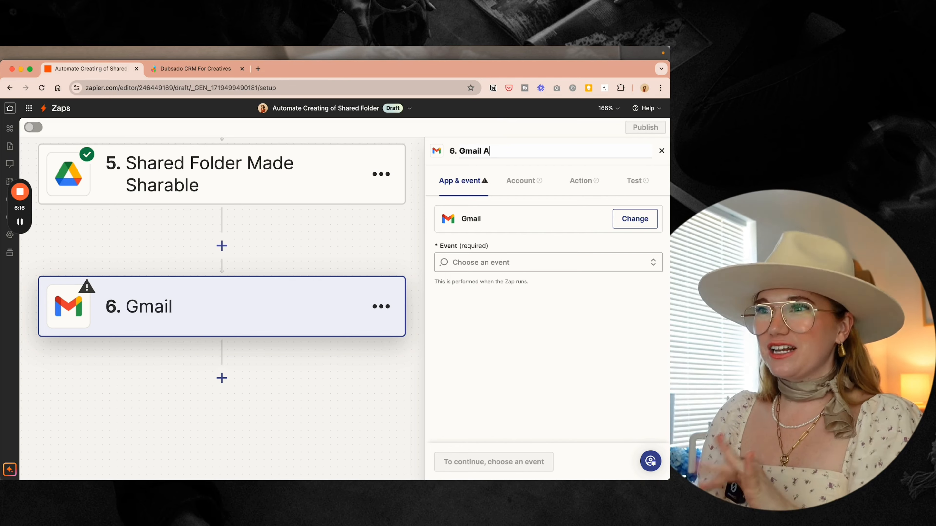
{"action": "type", "text": "lert"}
- Set the event to Send Email using the business Gmail account, then open the To field
{"action": "left_click", "coordinate": [496, 261]}
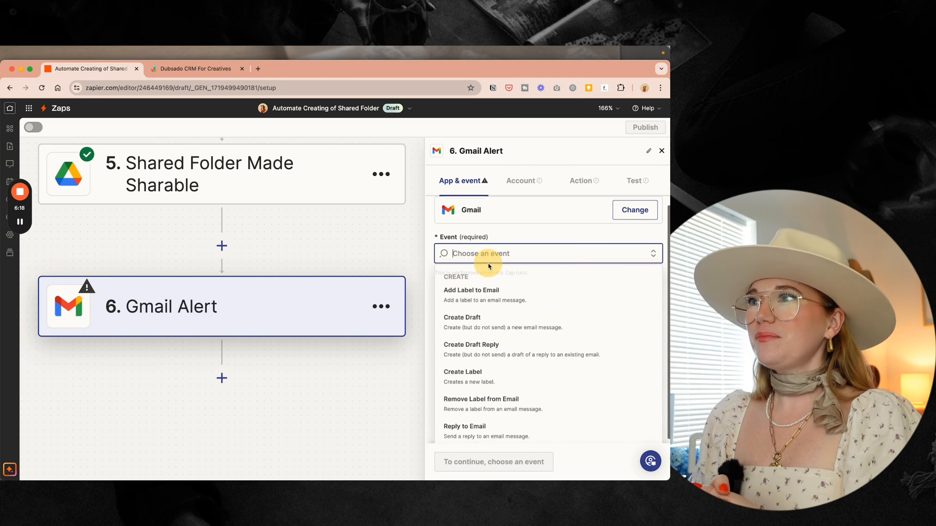
{"action": "scroll", "coordinate": [496, 313], "scroll_direction": "down", "scroll_amount": 3}
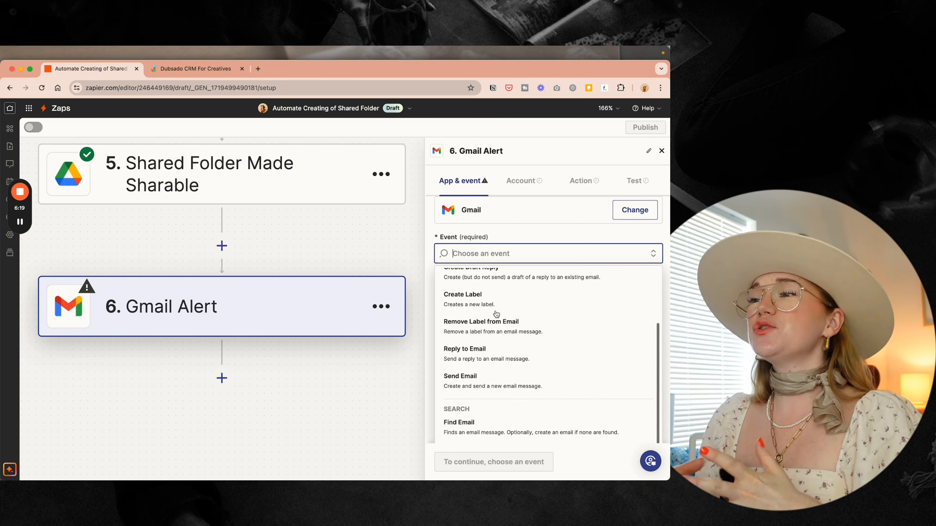
{"action": "left_click", "coordinate": [489, 376]}
{"action": "left_click", "coordinate": [463, 463]}
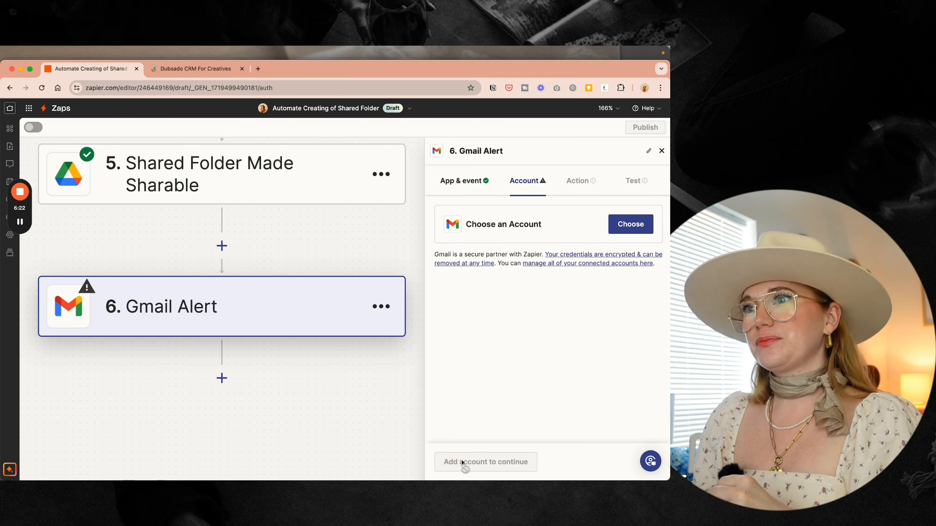
{"action": "left_click", "coordinate": [634, 230]}
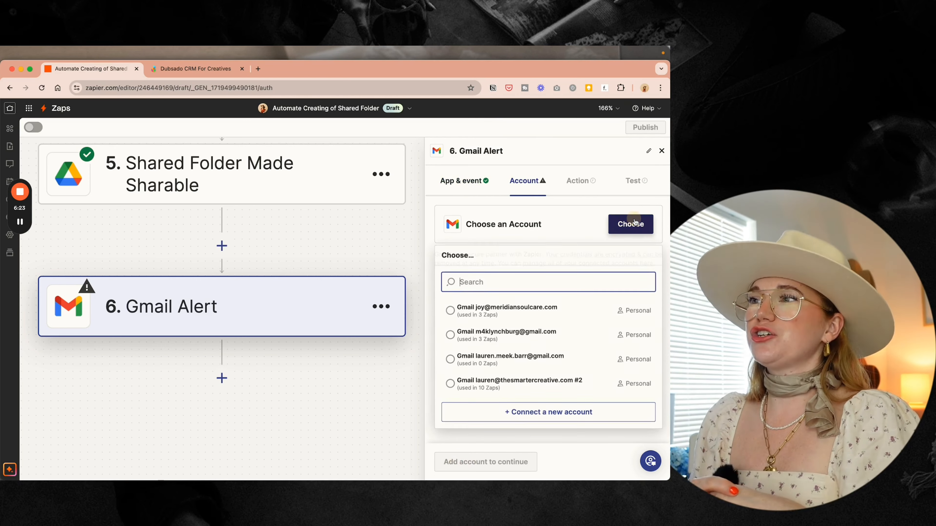
{"action": "left_click", "coordinate": [514, 382]}
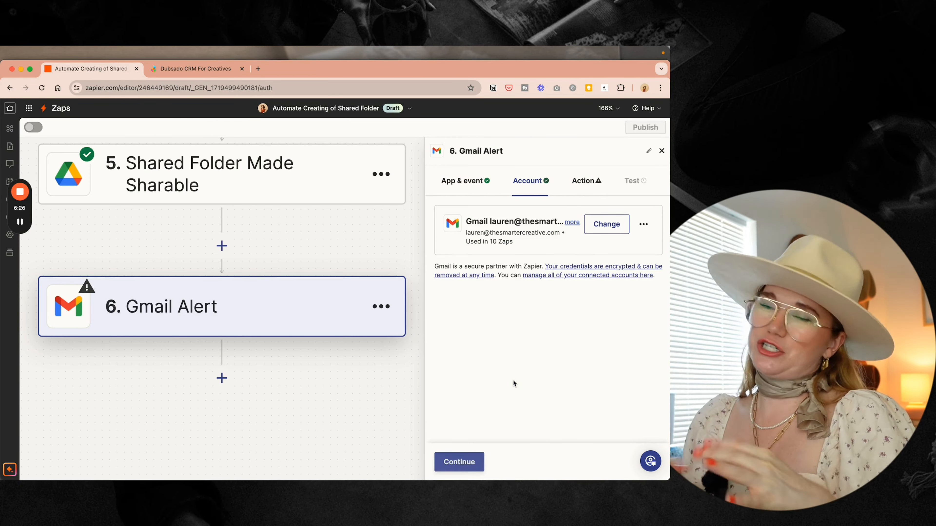
{"action": "left_click", "coordinate": [472, 464]}
{"action": "left_click", "coordinate": [477, 249]}
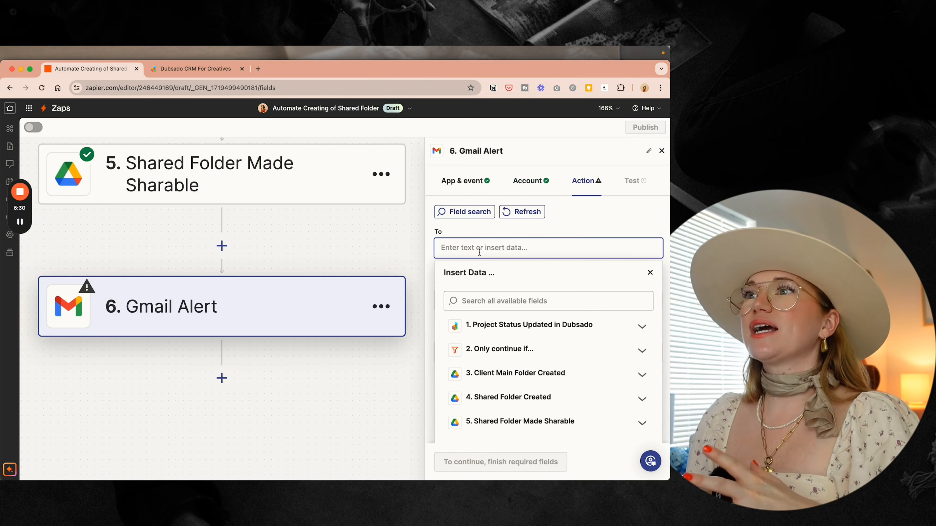
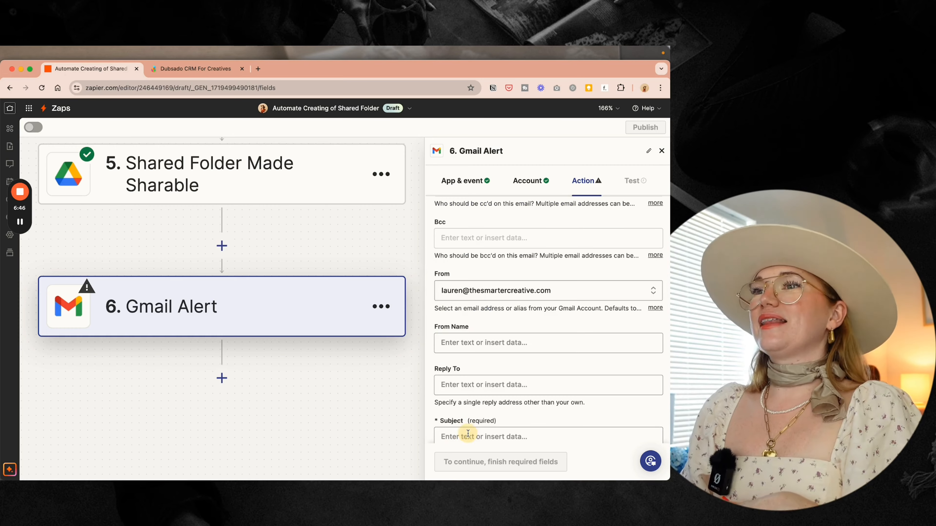
- Enter the recipient's email address in the To field
{"action": "scroll", "coordinate": [509, 278], "scroll_direction": "down", "scroll_amount": 3}
{"action": "scroll", "coordinate": [509, 279], "scroll_direction": "up", "scroll_amount": 3}
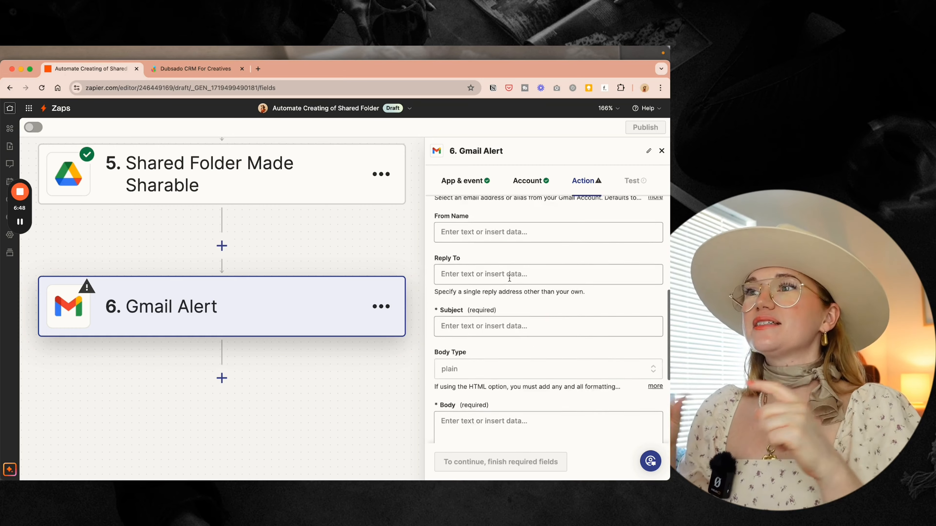
{"action": "scroll", "coordinate": [509, 279], "scroll_direction": "down", "scroll_amount": 2}
- Set the Subject to 'Shared Folder Link for' plus the client's First and Last Name
{"action": "left_click", "coordinate": [501, 270]}
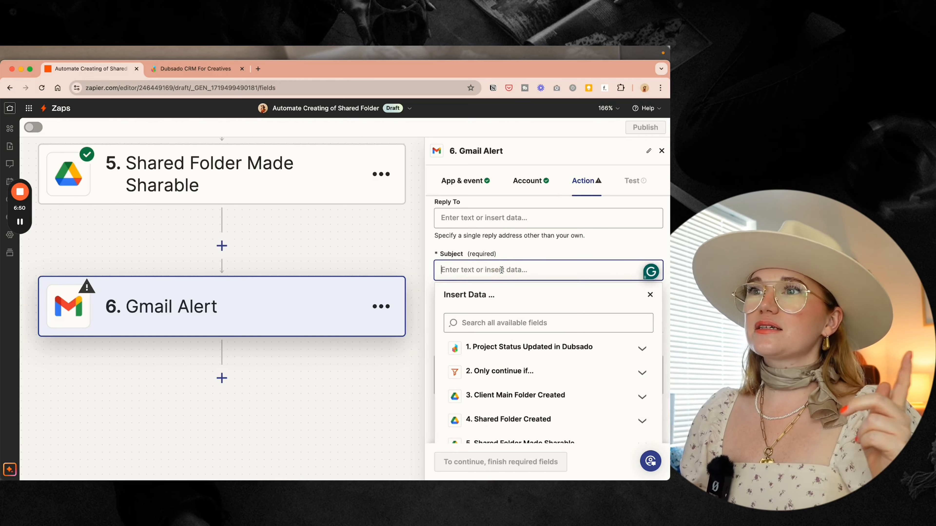
{"action": "type", "text": "Shared"}
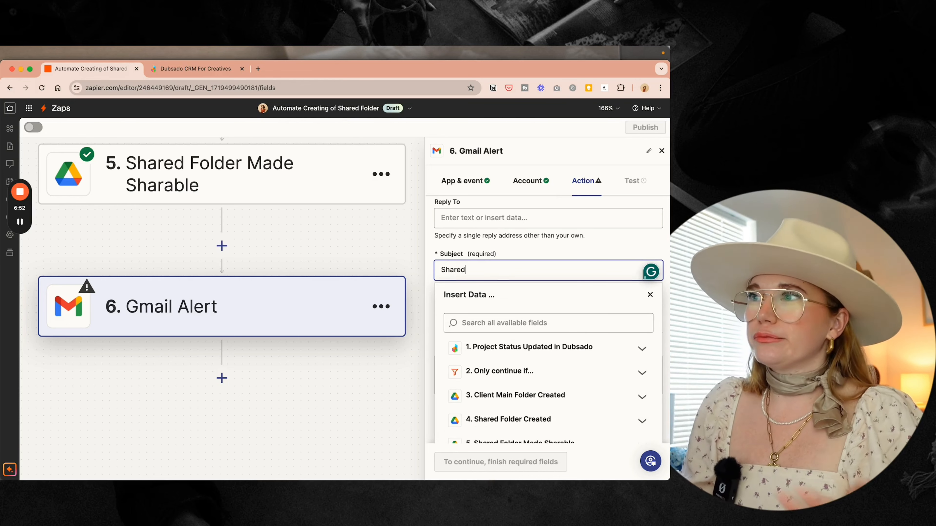
{"action": "type", "text": " Folderr"}
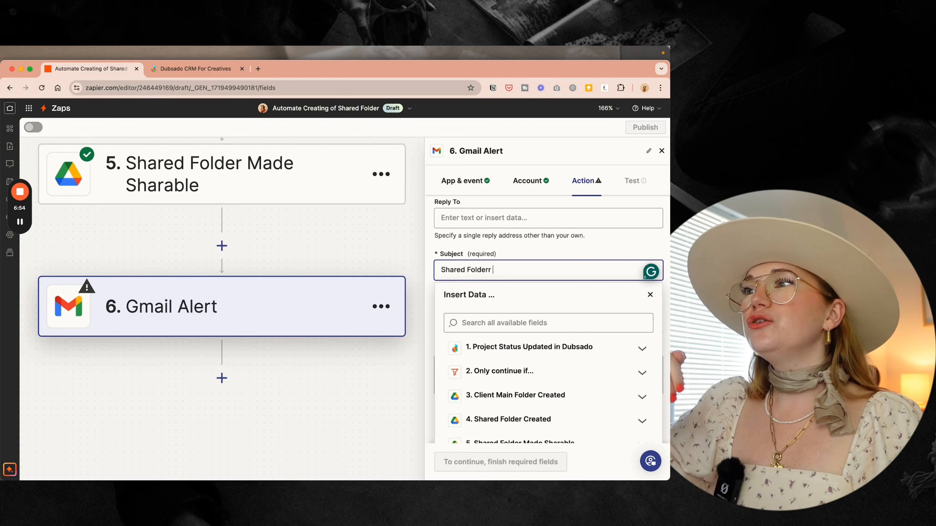
{"action": "key", "text": "BackSpace"}
{"action": "type", "text": "r Link fo"}
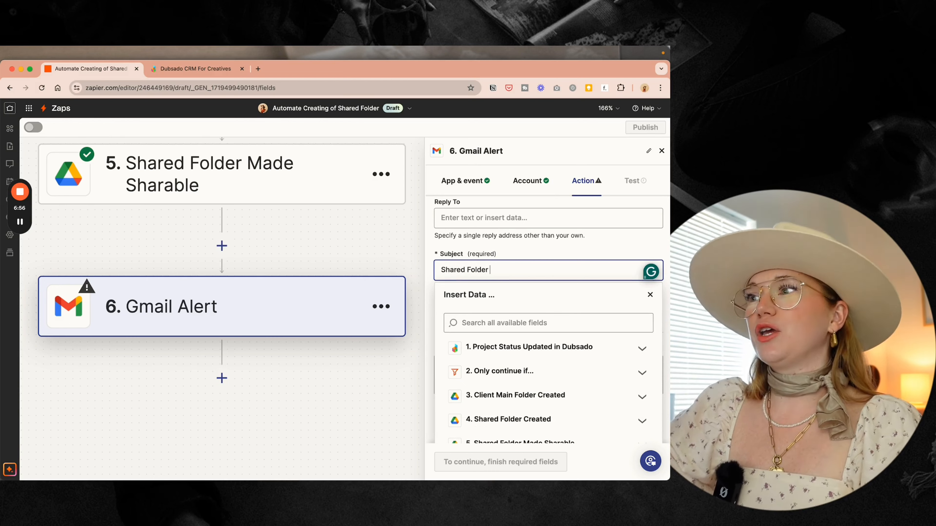
{"action": "type", "text": "r"}
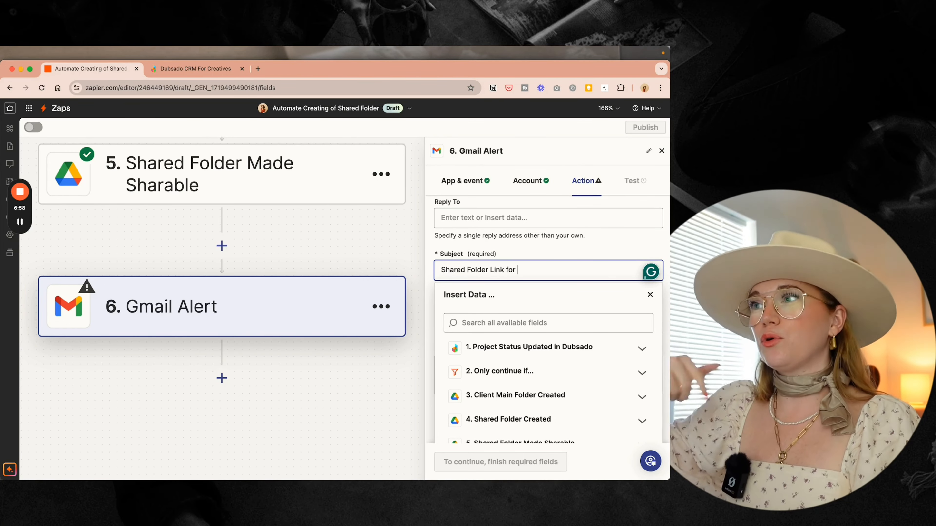
{"action": "left_click", "coordinate": [528, 346]}
{"action": "left_click", "coordinate": [500, 375]}
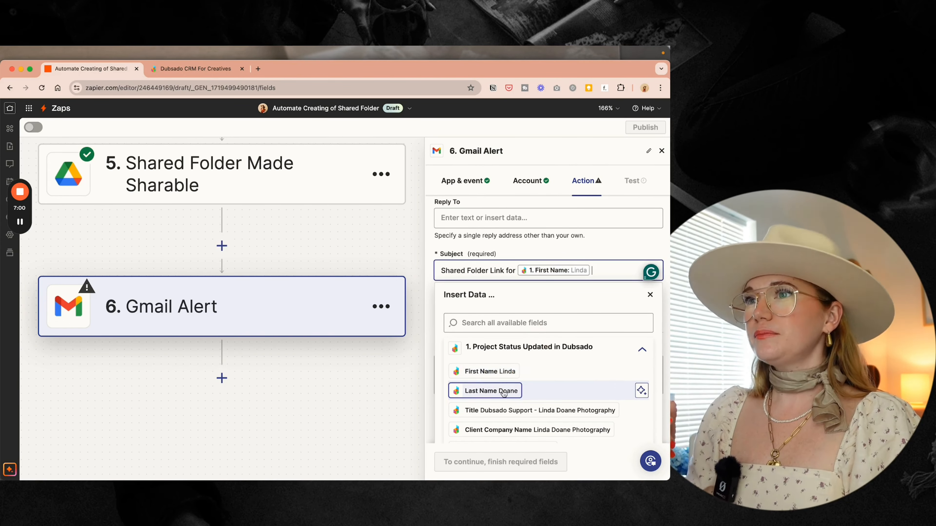
{"action": "left_click", "coordinate": [494, 390]}
{"action": "left_click", "coordinate": [577, 252]}
{"action": "scroll", "coordinate": [579, 254], "scroll_direction": "down", "scroll_amount": 3}
- Start the body with 'Here is the shared folder link to upload in' plus First and Last Name
{"action": "left_click", "coordinate": [514, 273]}
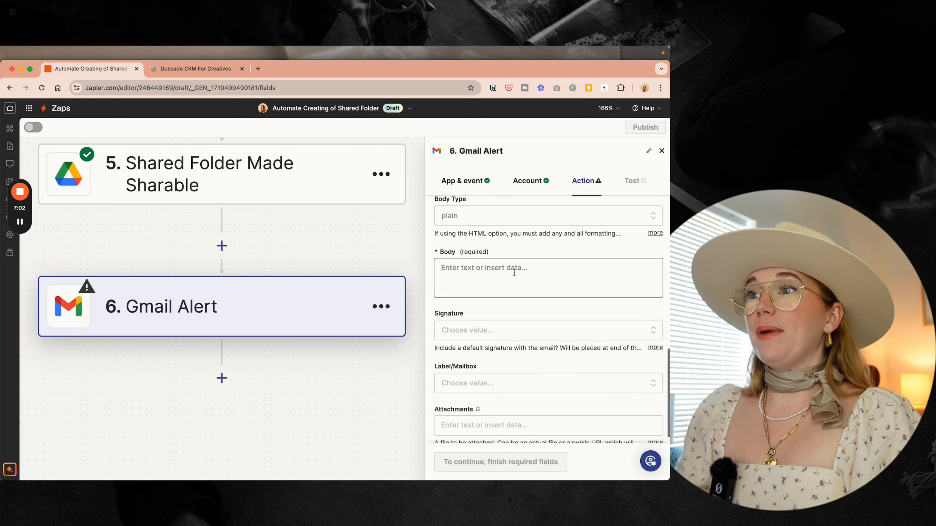
{"action": "type", "text": "He"}
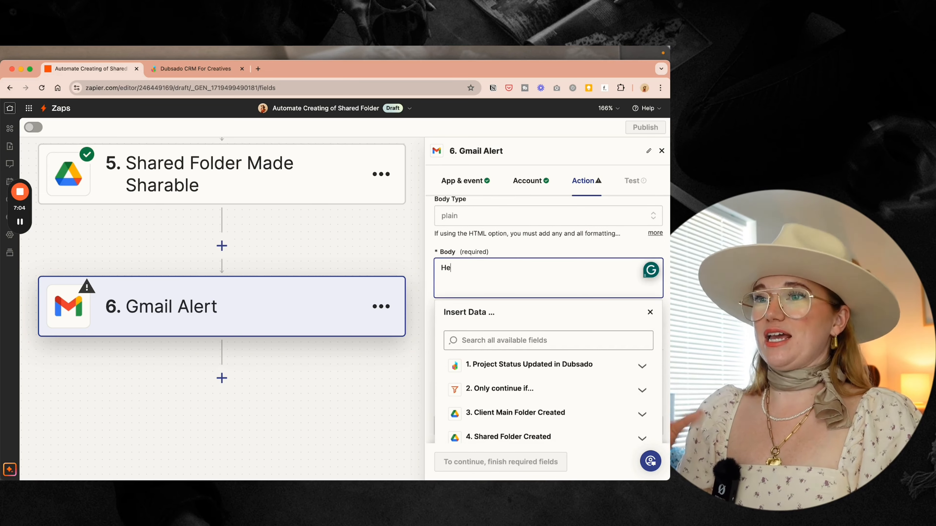
{"action": "type", "text": "re is the "}
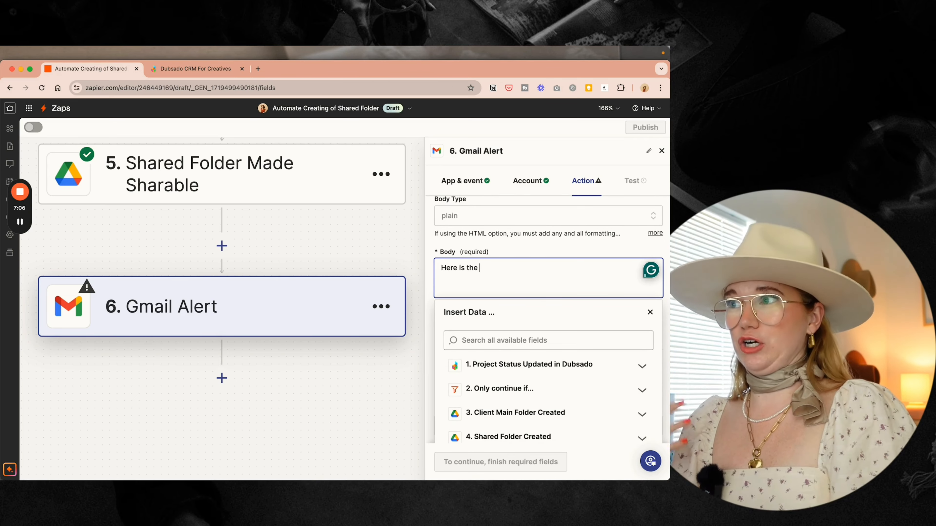
{"action": "type", "text": "shared folder link to upload into"}
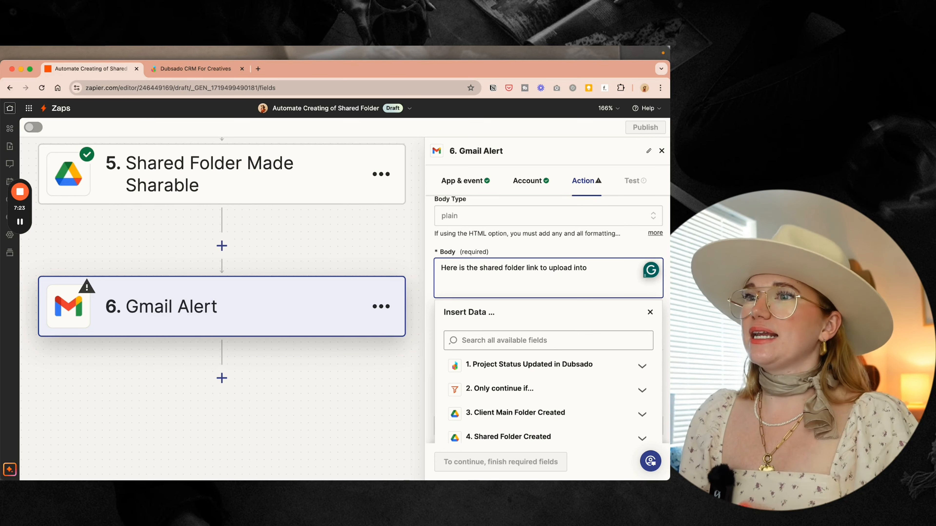
{"action": "left_click", "coordinate": [533, 365]}
{"action": "scroll", "coordinate": [536, 366], "scroll_direction": "down", "scroll_amount": 3}
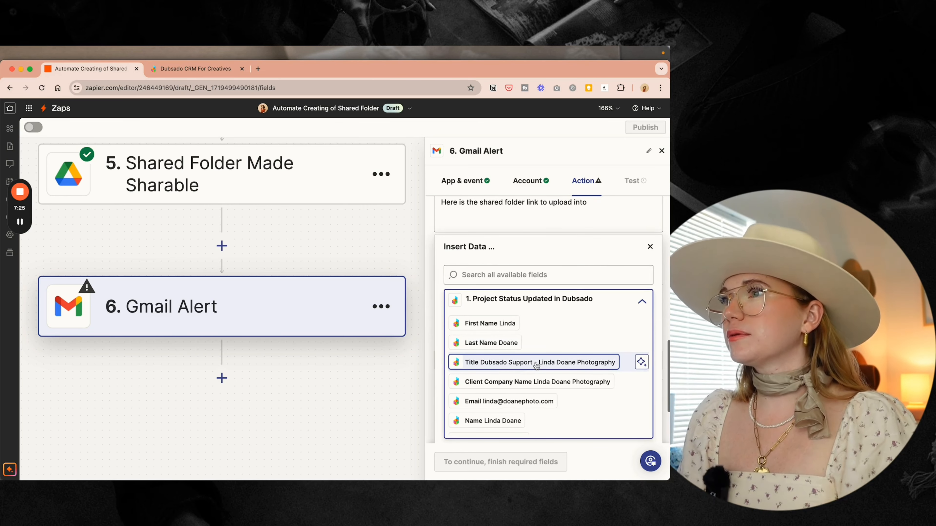
{"action": "left_click", "coordinate": [503, 421]}
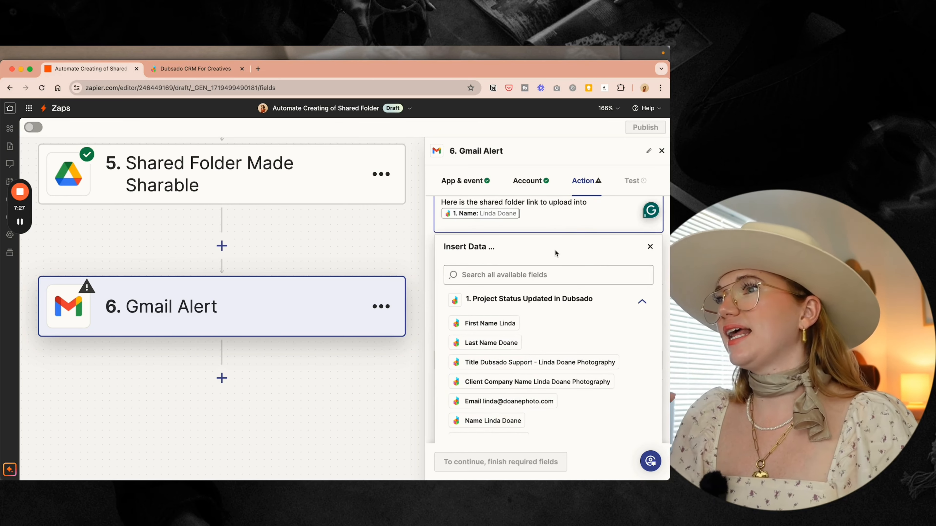
{"action": "scroll", "coordinate": [554, 249], "scroll_direction": "up", "scroll_amount": 4}
{"action": "key", "text": "BackSpace"}
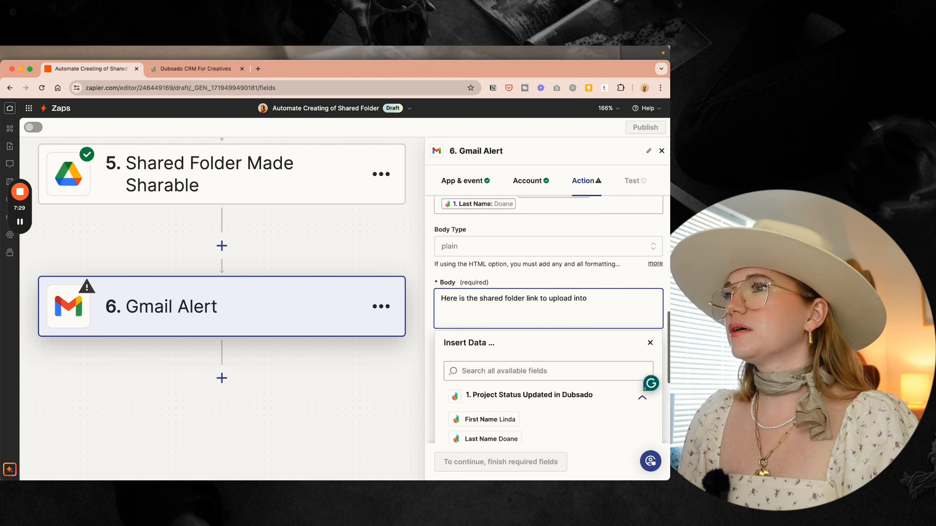
{"action": "scroll", "coordinate": [478, 400], "scroll_direction": "down", "scroll_amount": 1}
{"action": "left_click", "coordinate": [478, 401]}
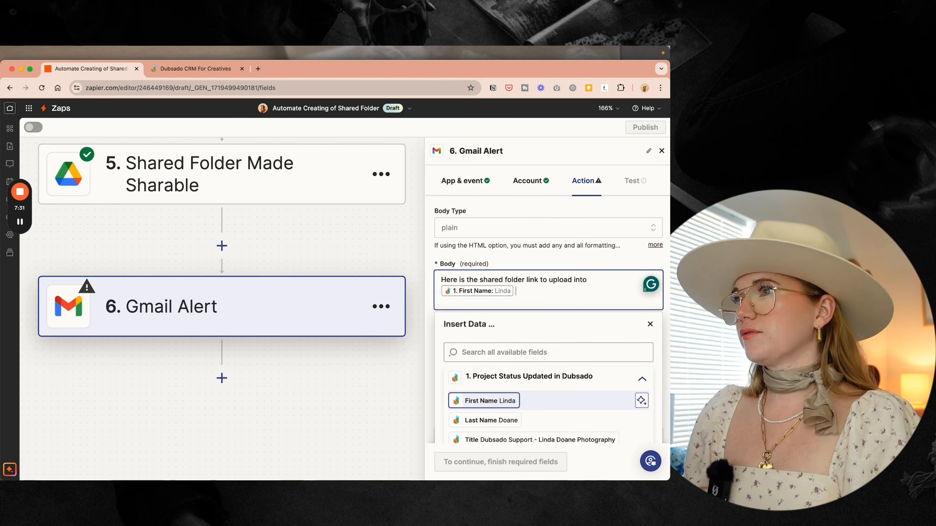
{"action": "left_click", "coordinate": [491, 420]}
{"action": "left_click", "coordinate": [615, 292]}
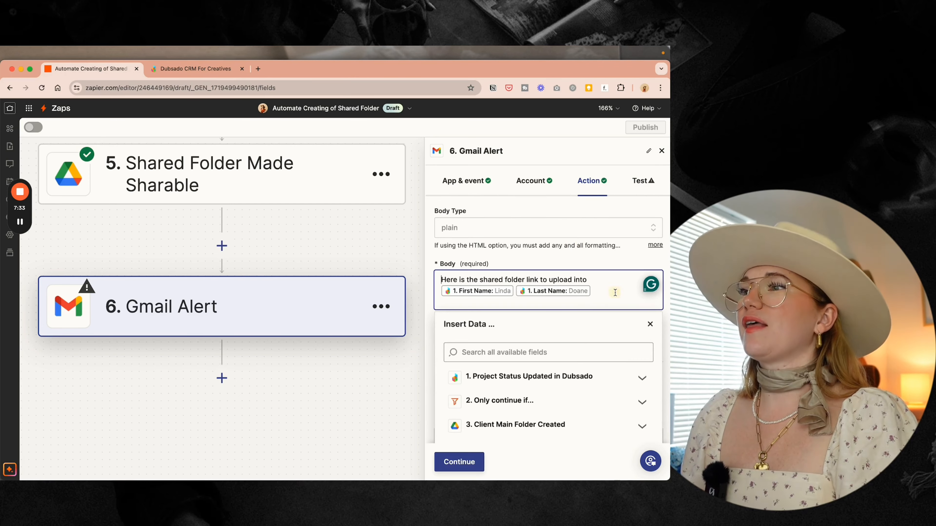
{"action": "left_click", "coordinate": [614, 292]}
- Continue the body with 'Dubsado Project as a custom project field', fixing the typo, then a new line
{"action": "type", "text": "Du"}
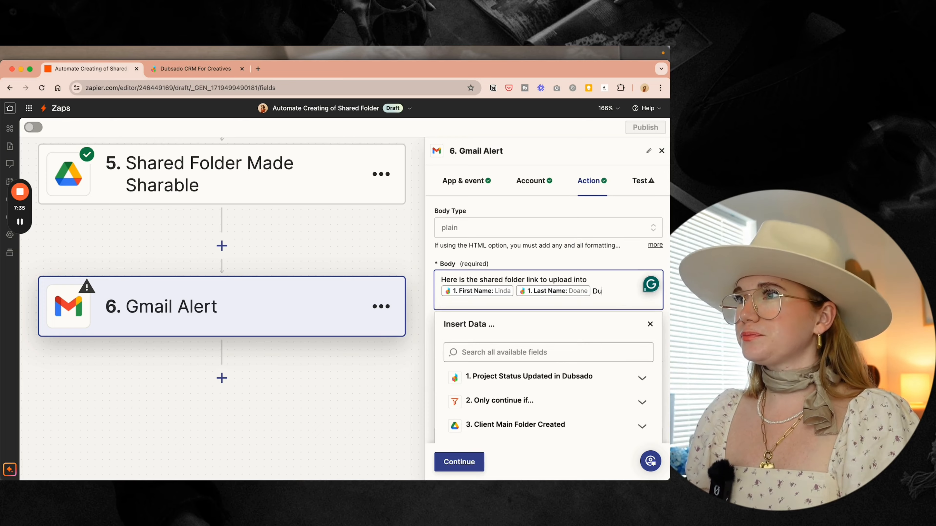
{"action": "type", "text": "bsado Project as a c"}
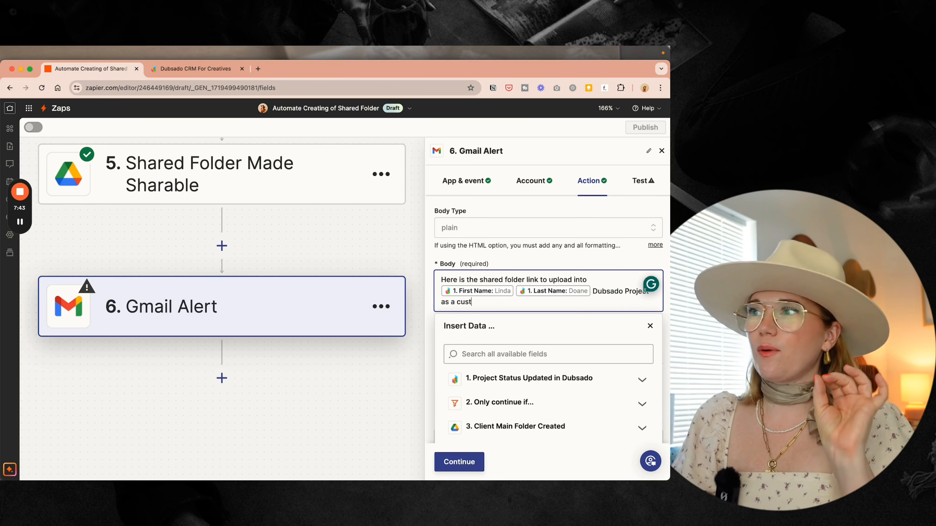
{"action": "type", "text": "ustom pro"}
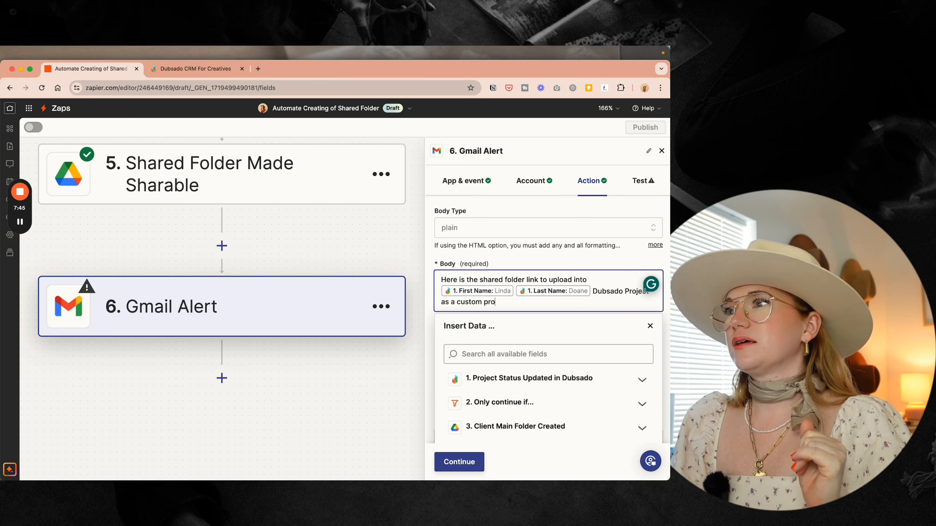
{"action": "type", "text": "jesct field"}
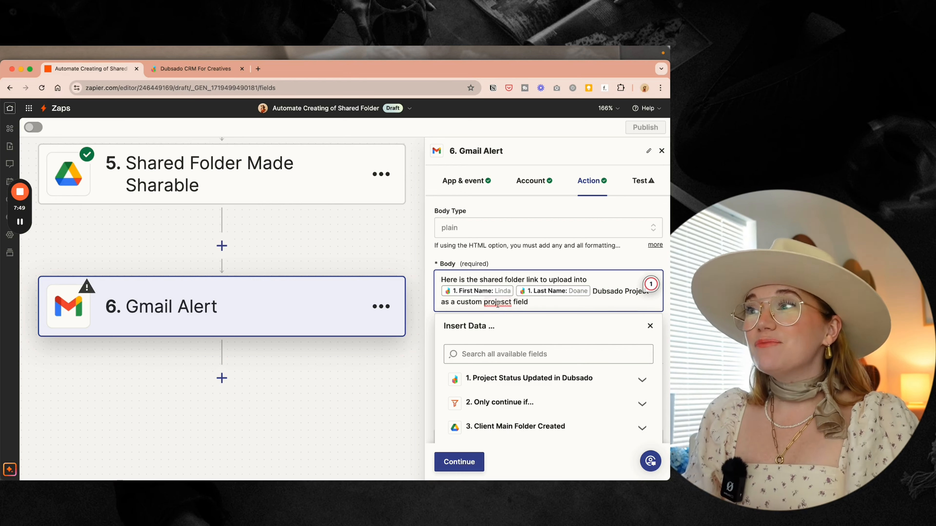
{"action": "mouse_move", "coordinate": [498, 303]}
{"action": "left_click", "coordinate": [498, 327]}
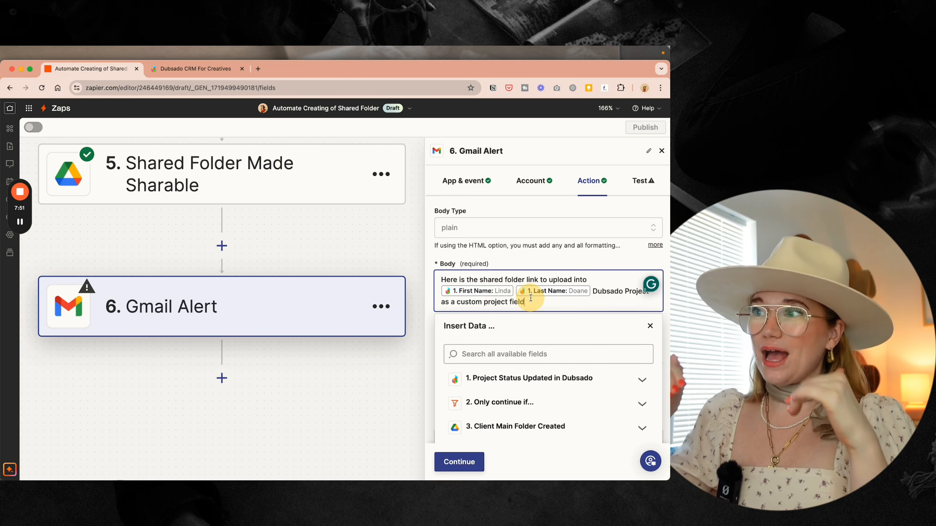
{"action": "key", "text": "Return"}
{"action": "key", "text": "Return"}
- Insert step 5's Shareable Link on the new line of the body
{"action": "scroll", "coordinate": [485, 313], "scroll_direction": "down", "scroll_amount": 3}
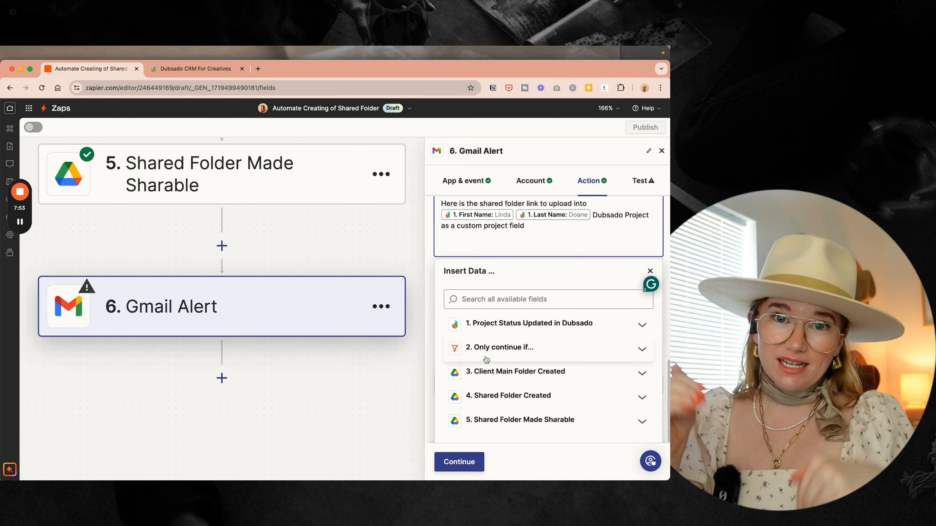
{"action": "left_click", "coordinate": [504, 423]}
{"action": "scroll", "coordinate": [505, 426], "scroll_direction": "down", "scroll_amount": 5}
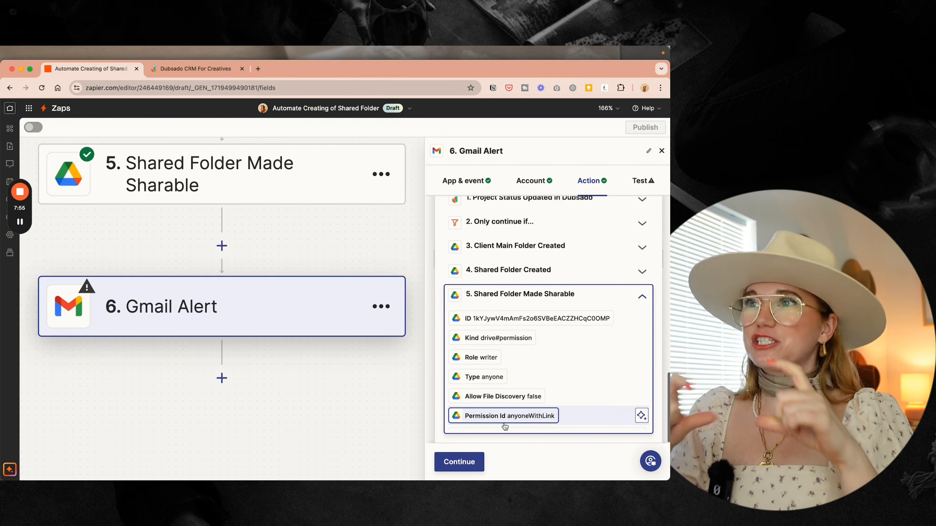
{"action": "scroll", "coordinate": [505, 386], "scroll_direction": "down", "scroll_amount": 1}
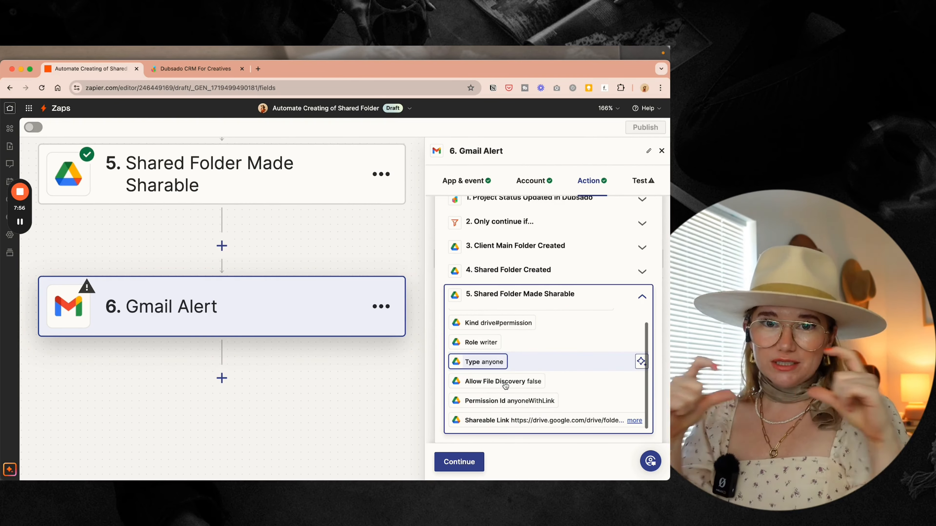
{"action": "left_click", "coordinate": [523, 420]}
{"action": "left_click", "coordinate": [580, 250]}
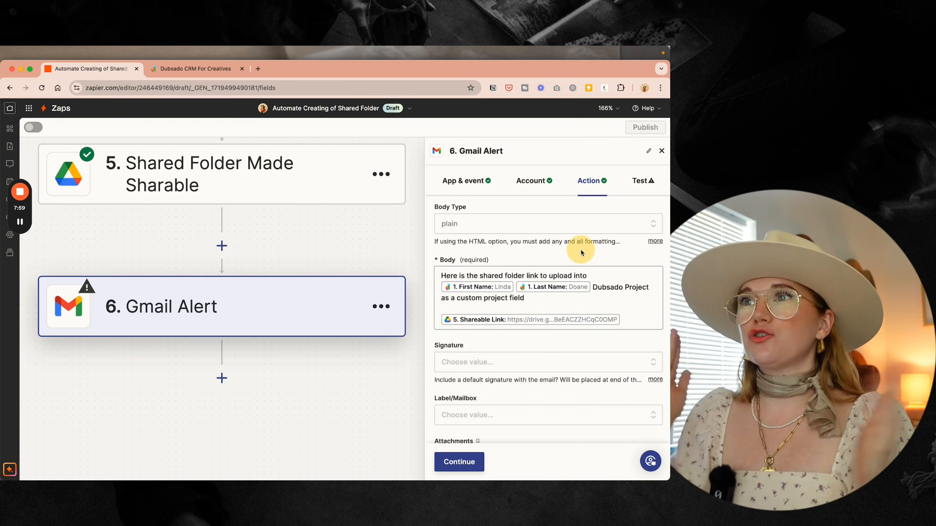
{"action": "scroll", "coordinate": [581, 250], "scroll_direction": "up", "scroll_amount": 4}
{"action": "scroll", "coordinate": [581, 251], "scroll_direction": "down", "scroll_amount": 5}
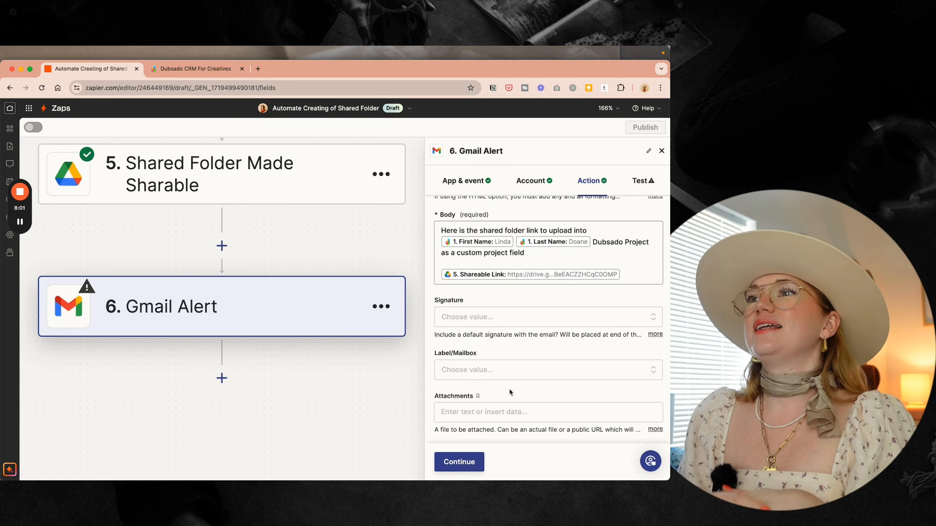
- Label the Gmail alert with the Dubsado Client Company Name field and continue to testing
{"action": "left_click", "coordinate": [521, 369]}
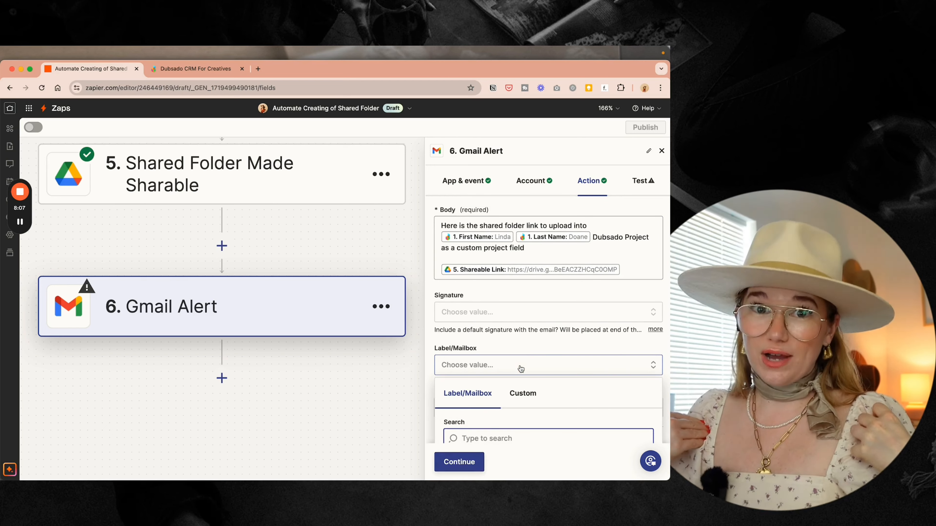
{"action": "type", "text": "comp"}
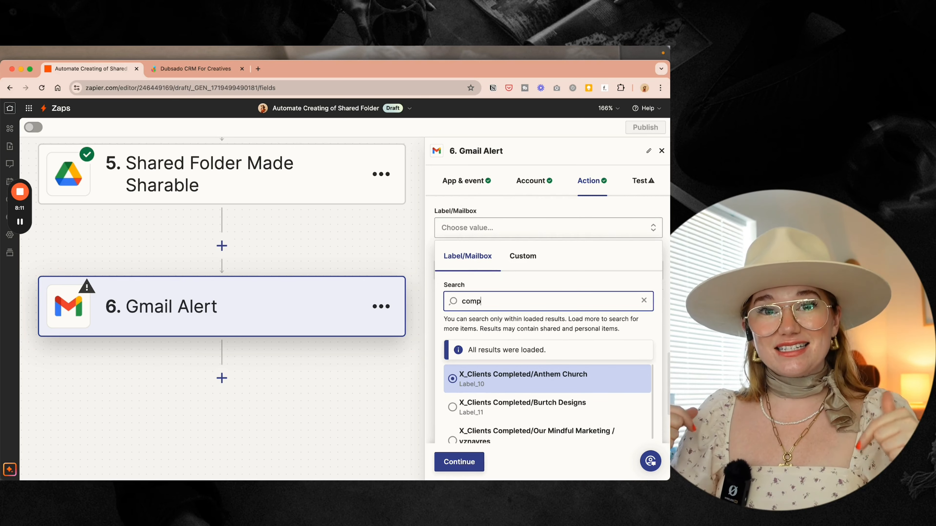
{"action": "scroll", "coordinate": [545, 406], "scroll_direction": "down", "scroll_amount": 3}
{"action": "left_click", "coordinate": [523, 256]}
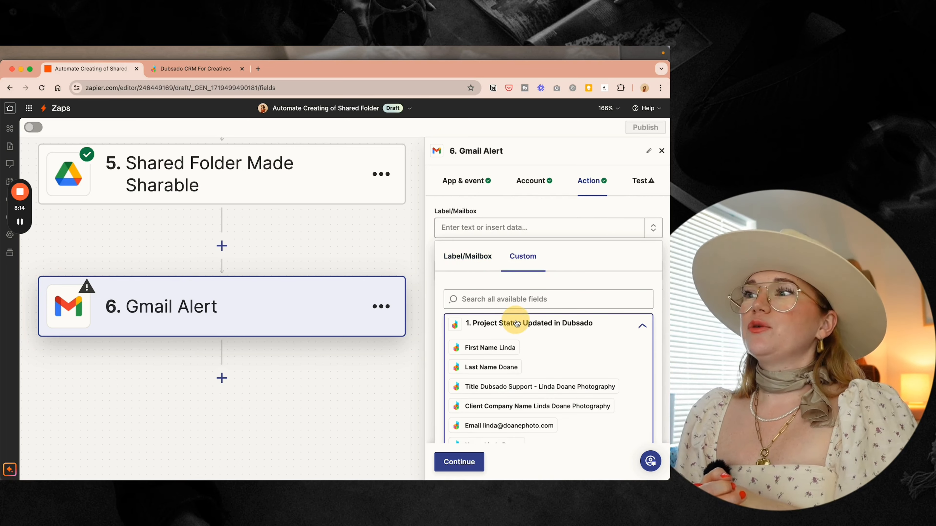
{"action": "scroll", "coordinate": [501, 399], "scroll_direction": "up", "scroll_amount": 2}
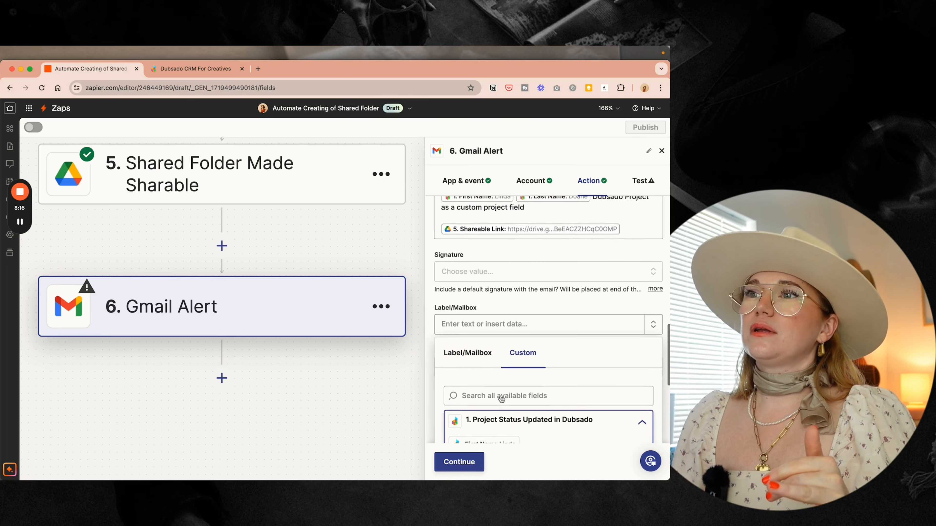
{"action": "left_click", "coordinate": [502, 364]}
{"action": "type", "text": "comp"}
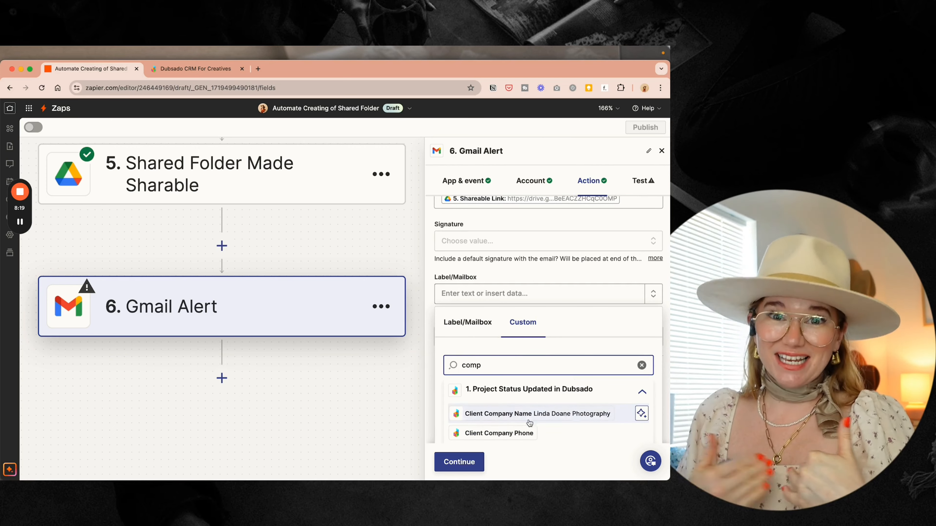
{"action": "left_click", "coordinate": [529, 414]}
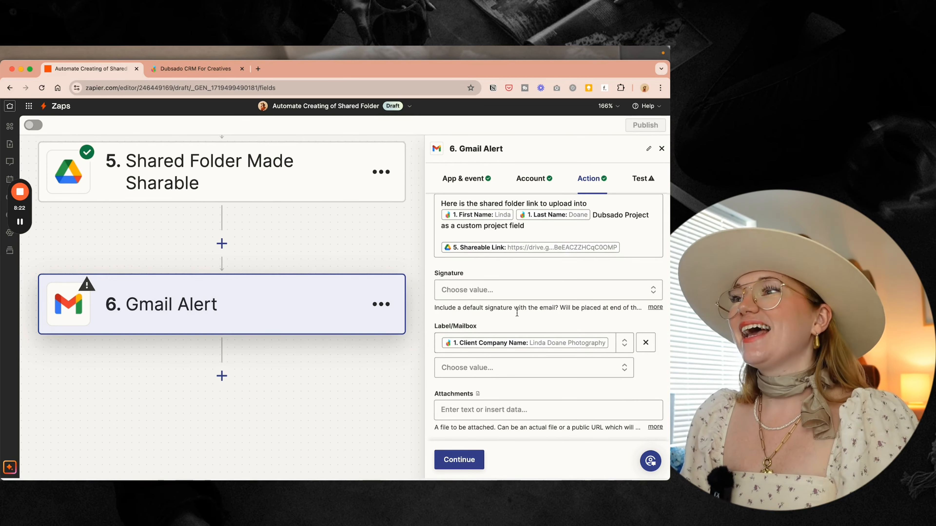
{"action": "left_click", "coordinate": [459, 462]}
- Send the test email and inspect the Drive folder link in the received Gmail alert
{"action": "left_click", "coordinate": [528, 461]}
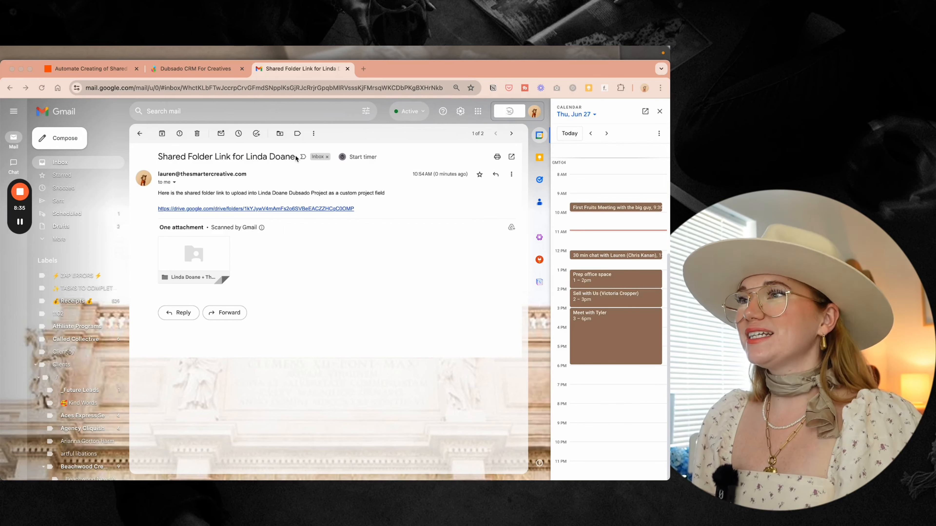
{"action": "right_click", "coordinate": [294, 209]}
{"action": "key", "text": "super+c"}
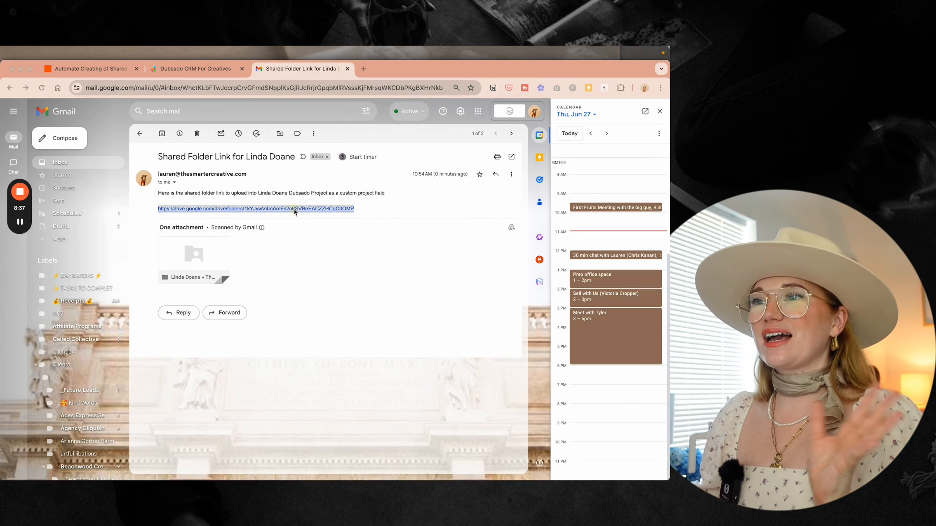
{"action": "left_click", "coordinate": [339, 195]}
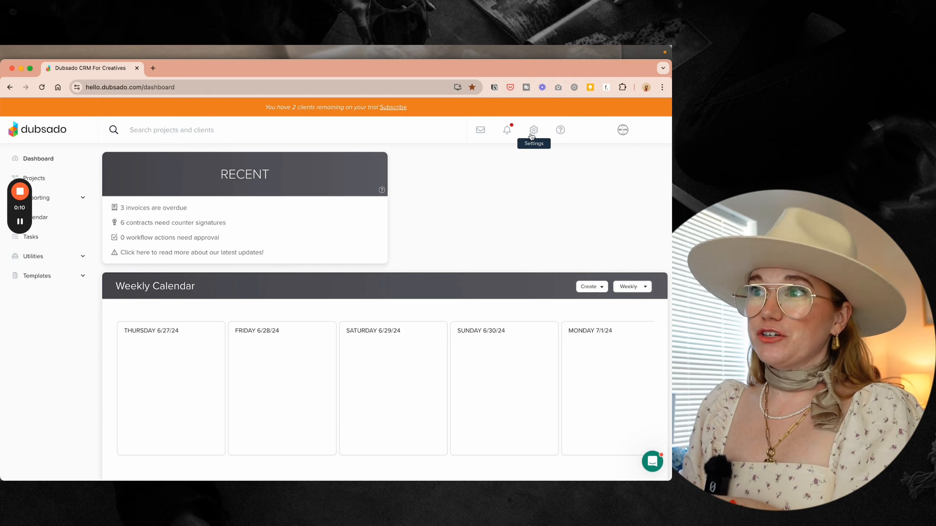
- Go to Settings > Custom-mapped fields and view the Project fields
{"action": "left_click", "coordinate": [532, 133]}
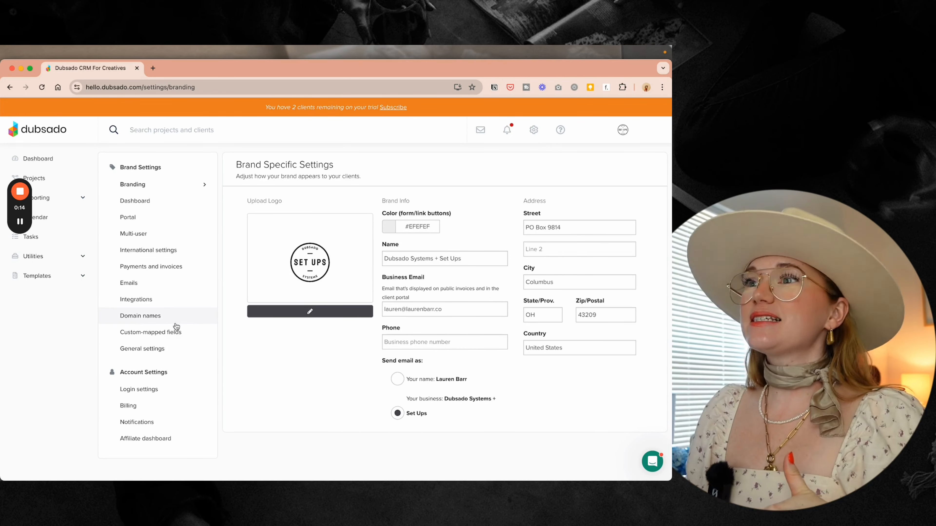
{"action": "left_click", "coordinate": [169, 335]}
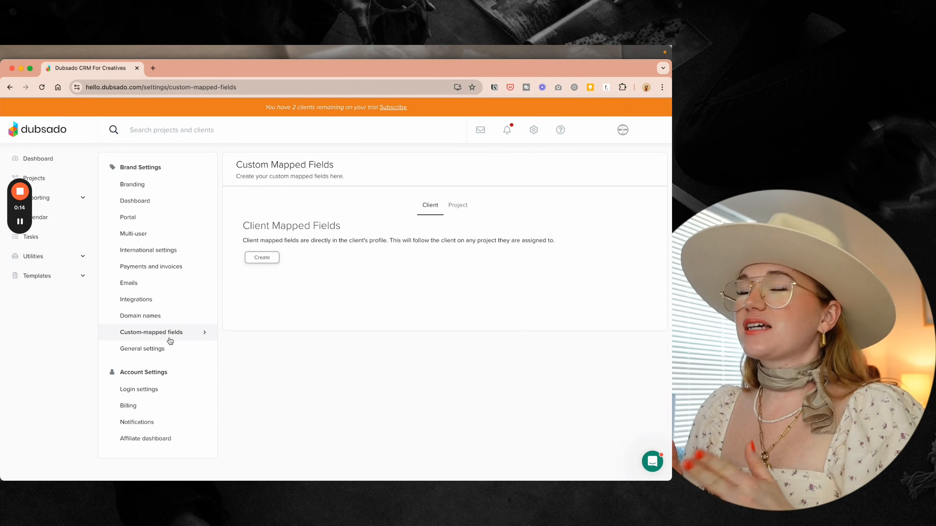
{"action": "left_click", "coordinate": [458, 209]}
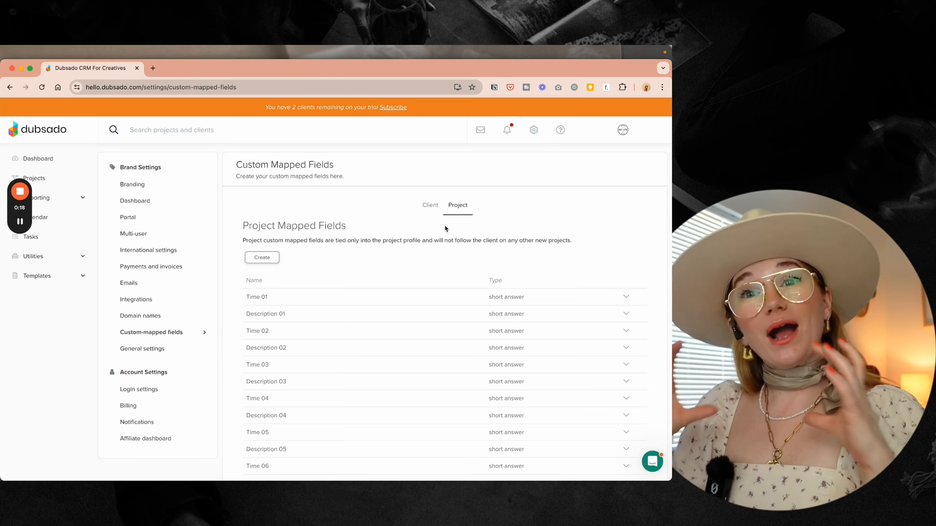
{"action": "scroll", "coordinate": [446, 225], "scroll_direction": "down", "scroll_amount": 15}
{"action": "scroll", "coordinate": [445, 229], "scroll_direction": "up", "scroll_amount": 15}
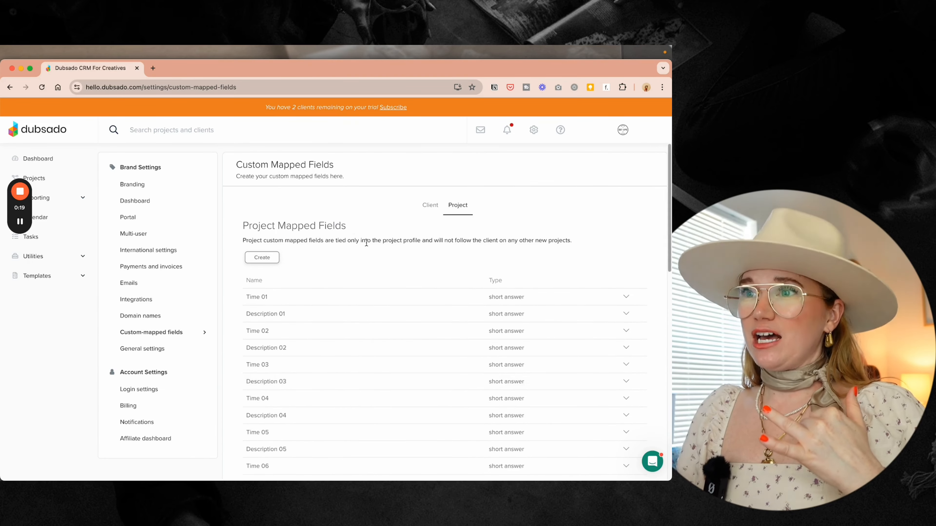
{"action": "scroll", "coordinate": [359, 368], "scroll_direction": "down", "scroll_amount": 3}
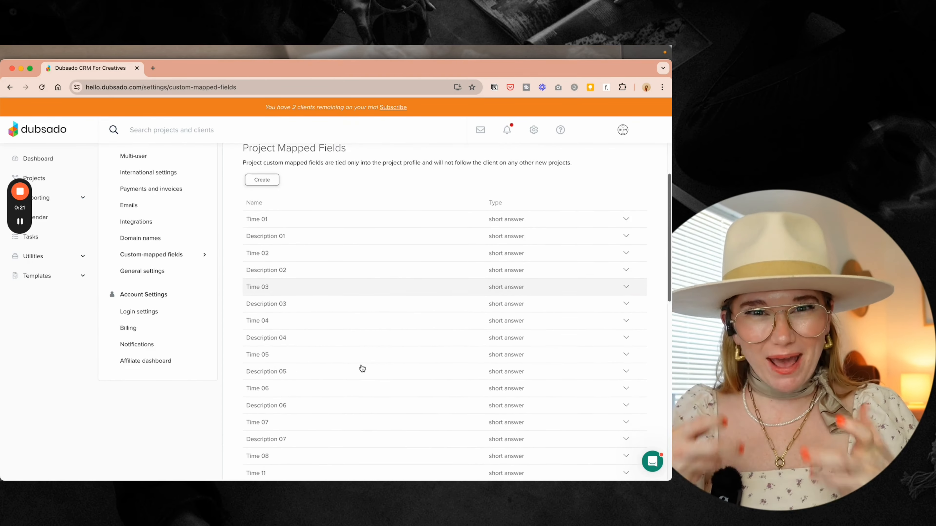
{"action": "scroll", "coordinate": [362, 368], "scroll_direction": "up", "scroll_amount": 3}
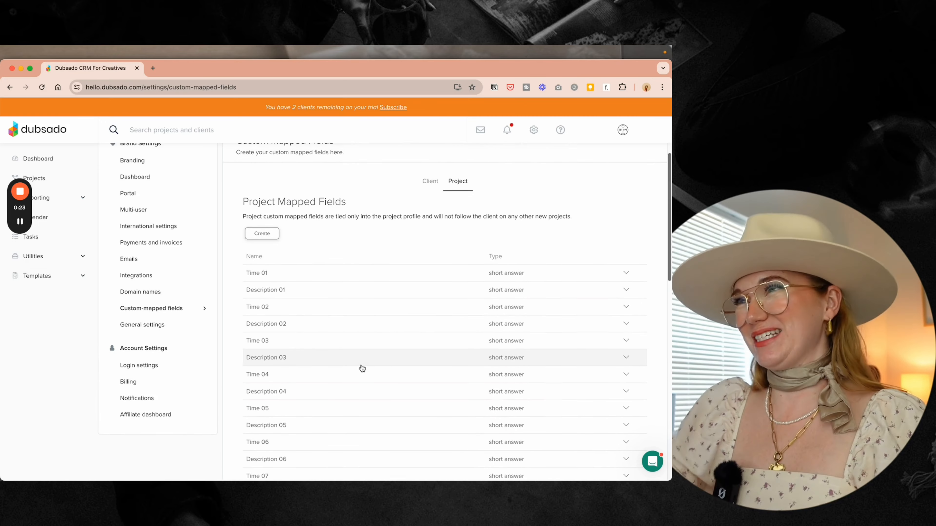
- Create and save a short-answer field named 'Shared Google Folder', then reload the page
{"action": "left_click", "coordinate": [261, 234]}
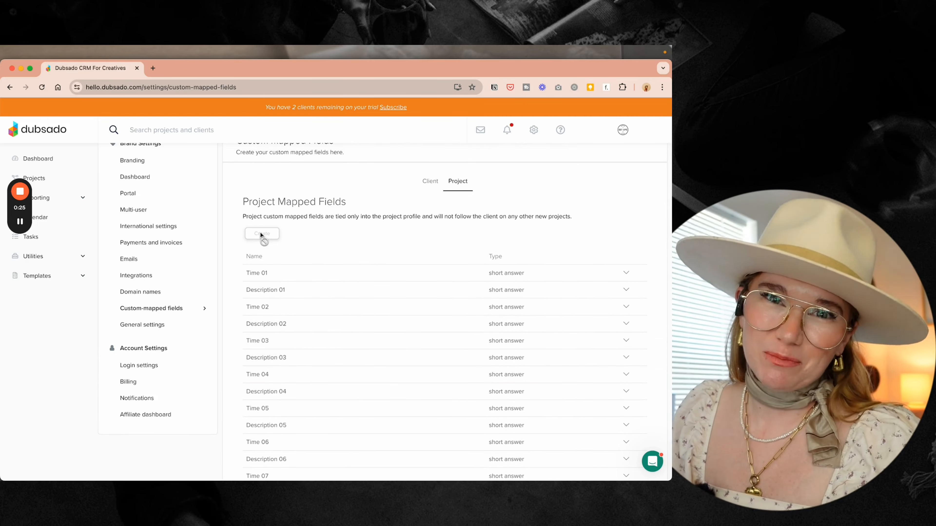
{"action": "scroll", "coordinate": [261, 235], "scroll_direction": "down", "scroll_amount": 15}
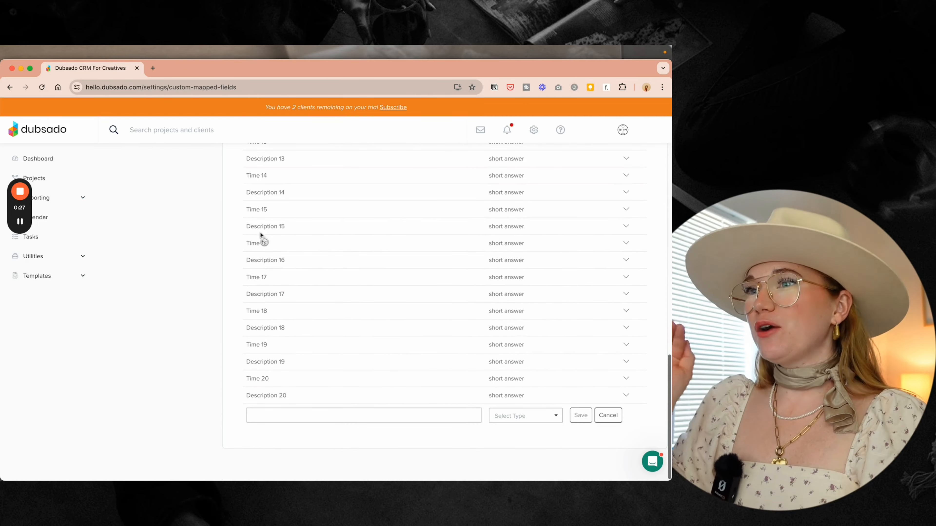
{"action": "left_click", "coordinate": [258, 418]}
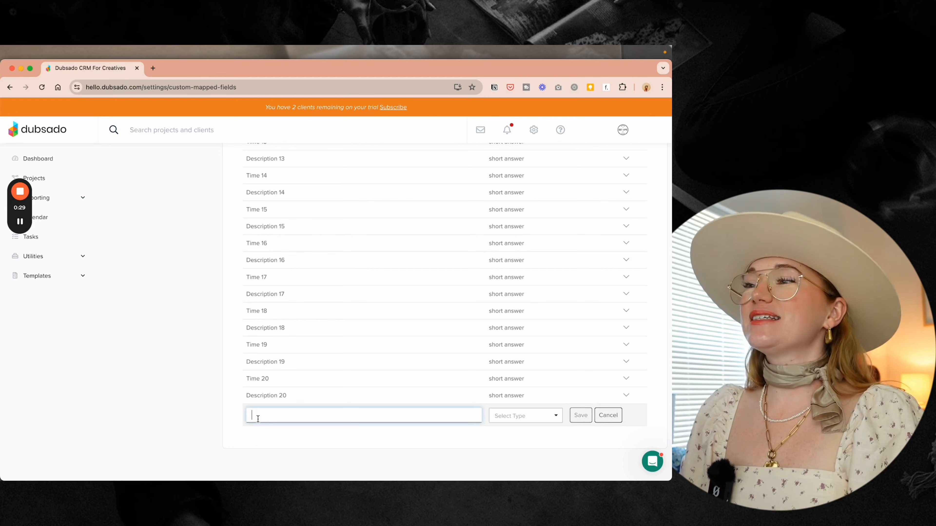
{"action": "type", "text": "Shared Google"}
{"action": "type", "text": "Folder"}
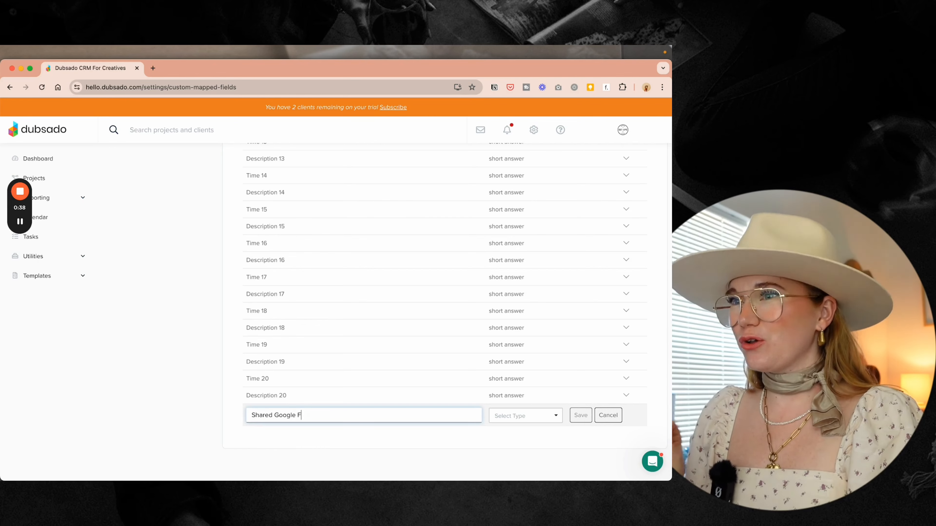
{"action": "left_click", "coordinate": [512, 419]}
{"action": "left_click", "coordinate": [514, 434]}
{"action": "left_click", "coordinate": [577, 415]}
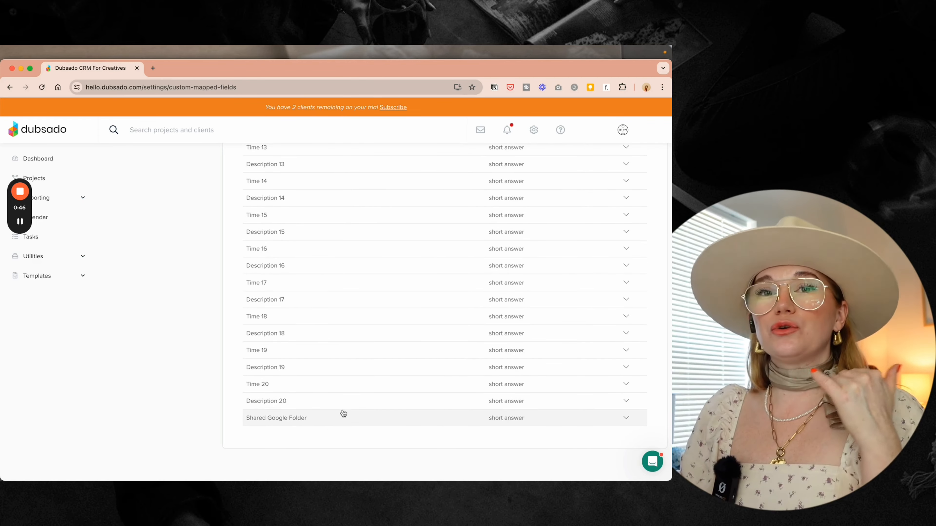
{"action": "key", "text": "super+r"}
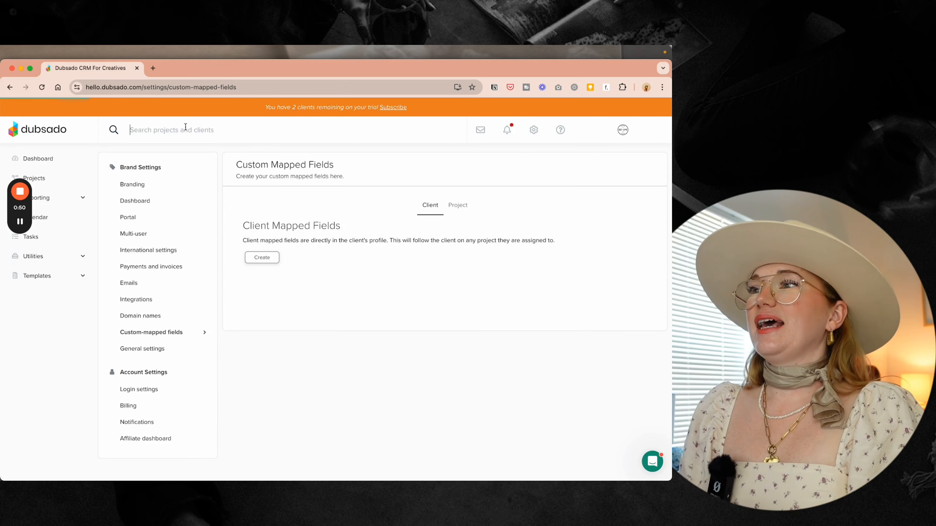
- Search 'tes' and open the Test Recurring Payment Autopay project
{"action": "left_click", "coordinate": [185, 127]}
{"action": "type", "text": "tes"}
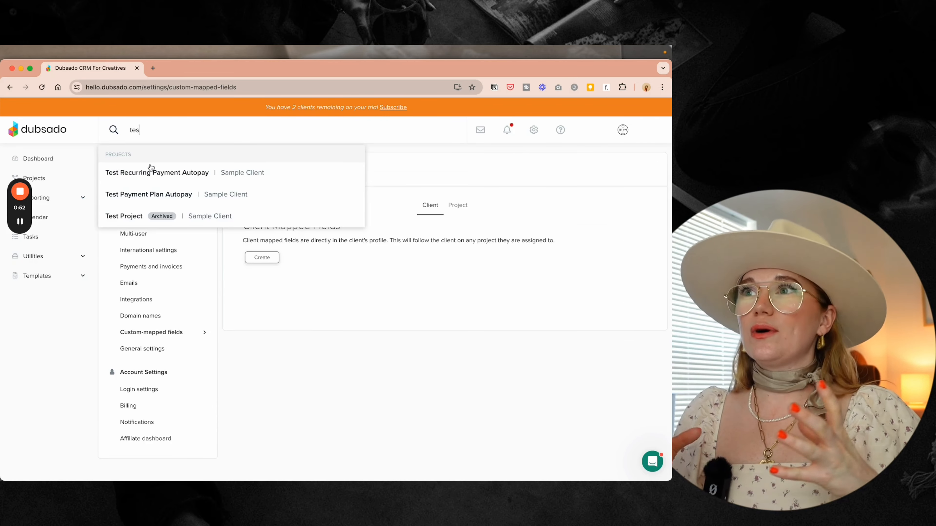
{"action": "left_click", "coordinate": [163, 171]}
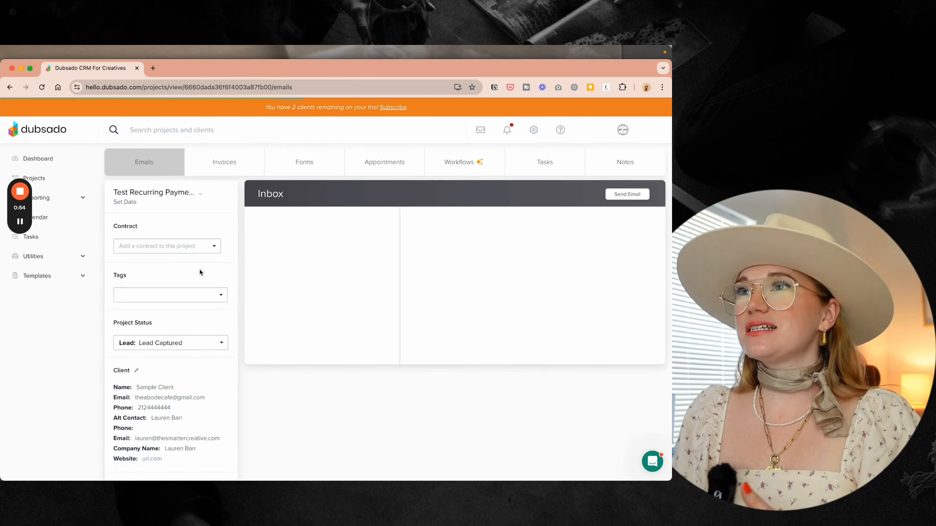
{"action": "scroll", "coordinate": [199, 268], "scroll_direction": "down", "scroll_amount": 5}
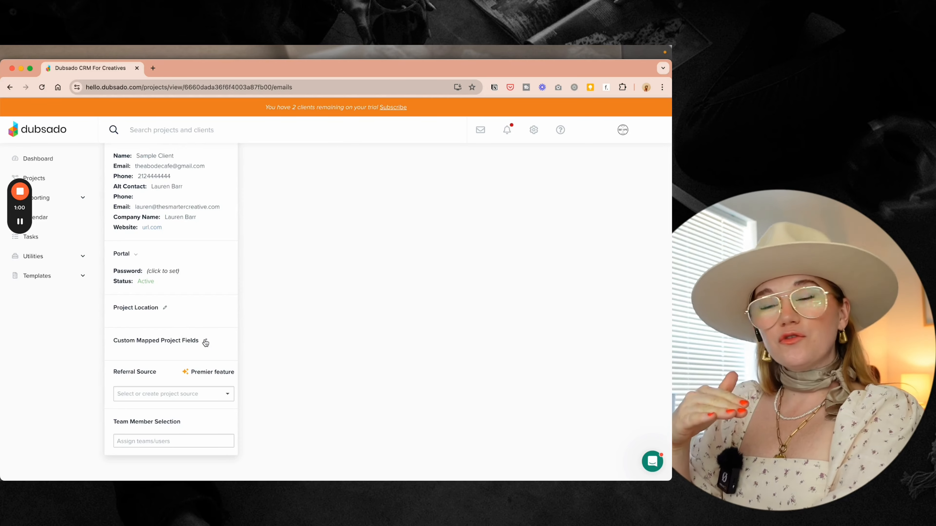
- Paste the Google Drive folder URL into the project's Shared Google Folder field and save
{"action": "left_click", "coordinate": [205, 341]}
{"action": "scroll", "coordinate": [283, 299], "scroll_direction": "down", "scroll_amount": 15}
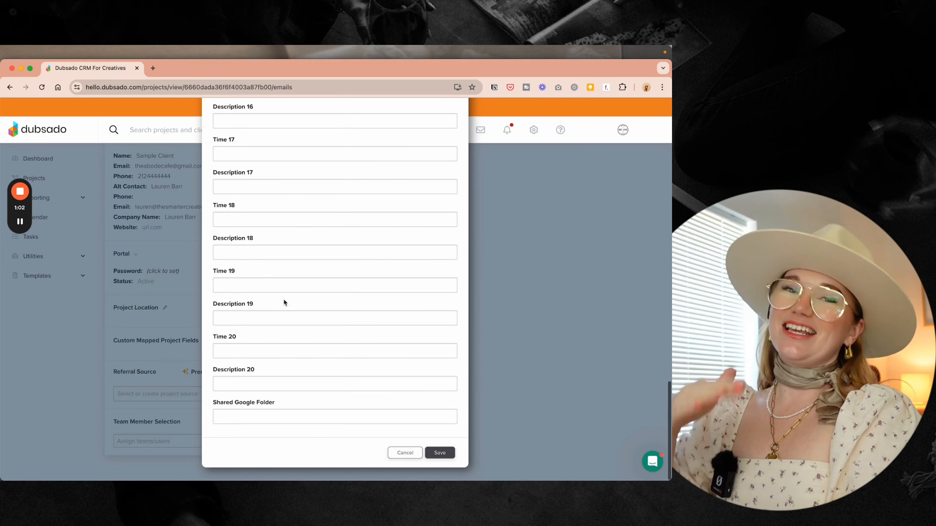
{"action": "left_click", "coordinate": [240, 417]}
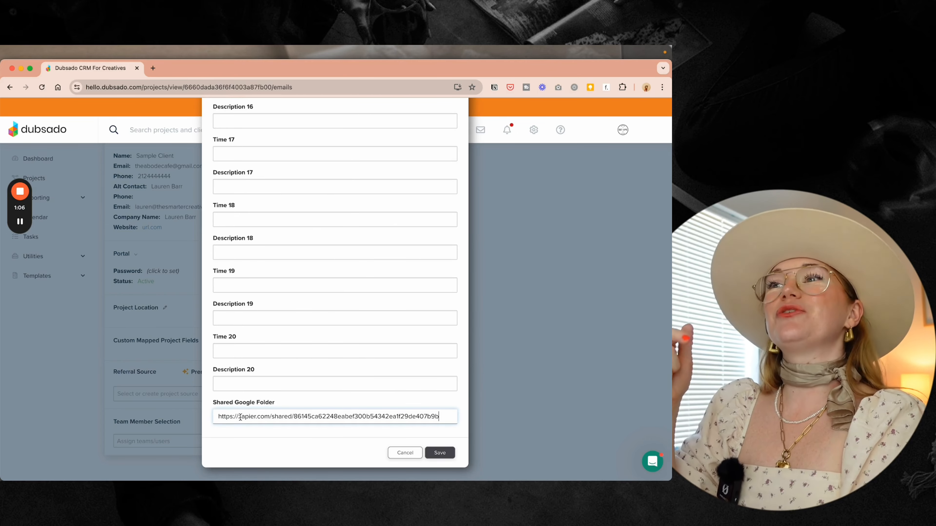
{"action": "key", "text": "super+a"}
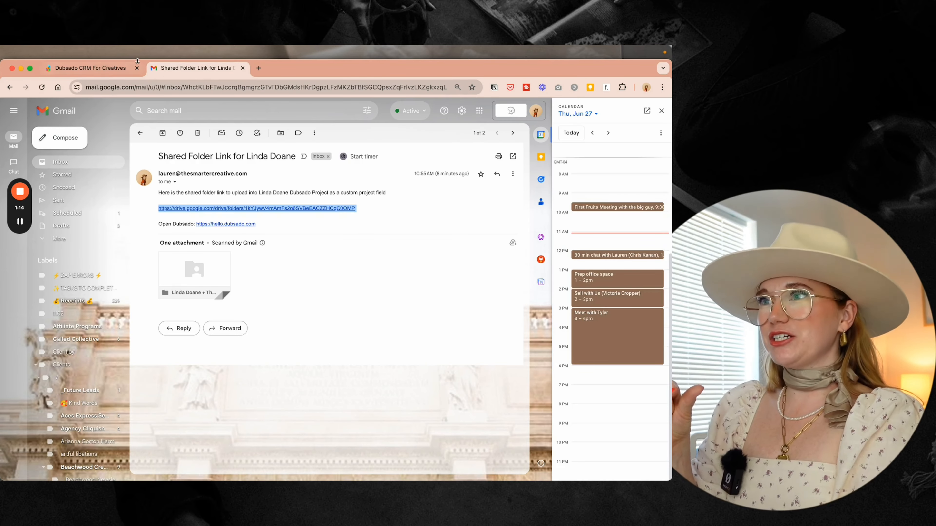
{"action": "left_click", "coordinate": [113, 70]}
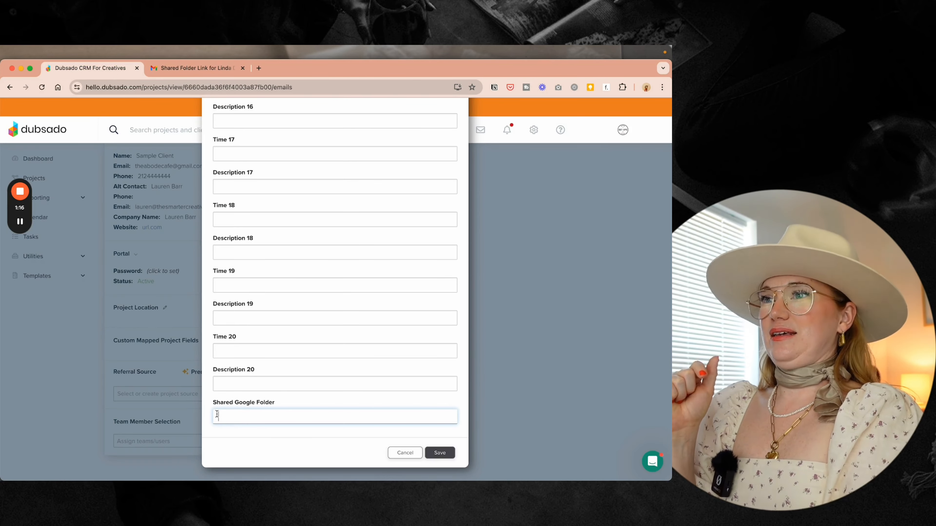
{"action": "key", "text": "super+v"}
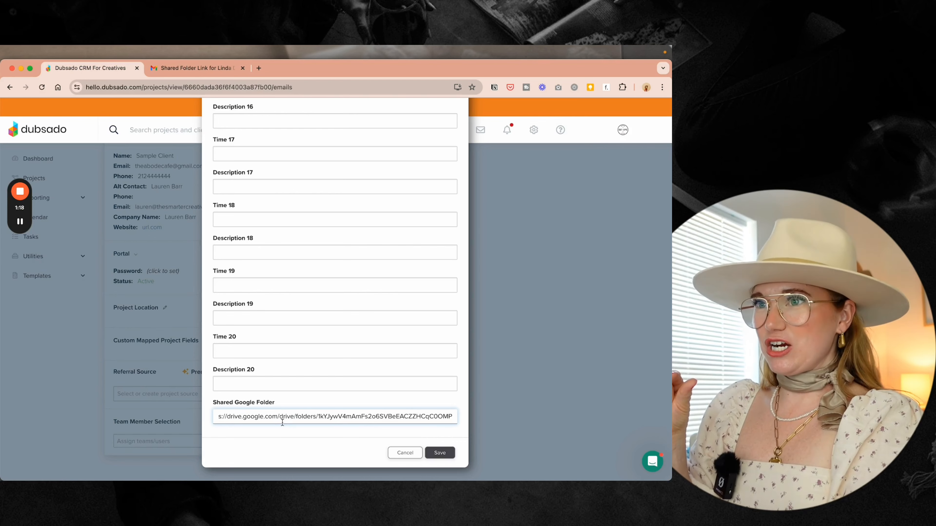
{"action": "key", "text": "super+Left"}
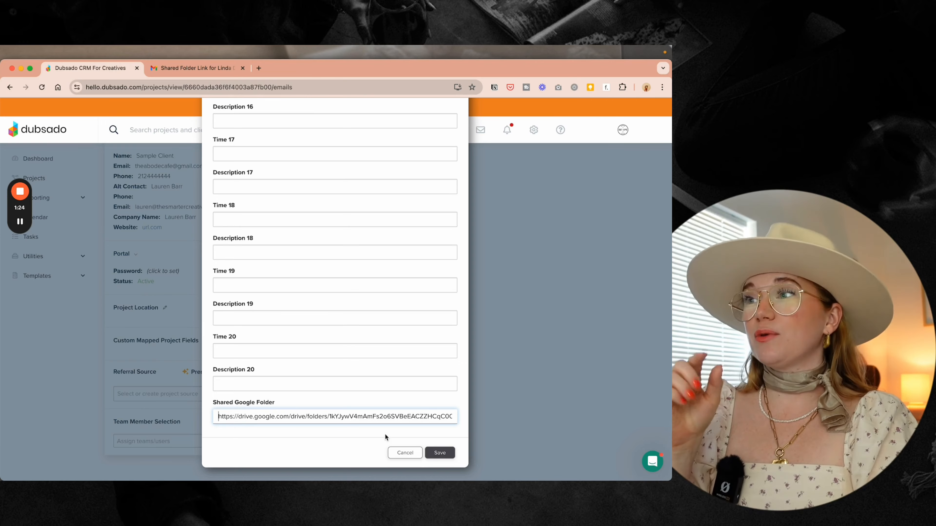
{"action": "left_click", "coordinate": [440, 453]}
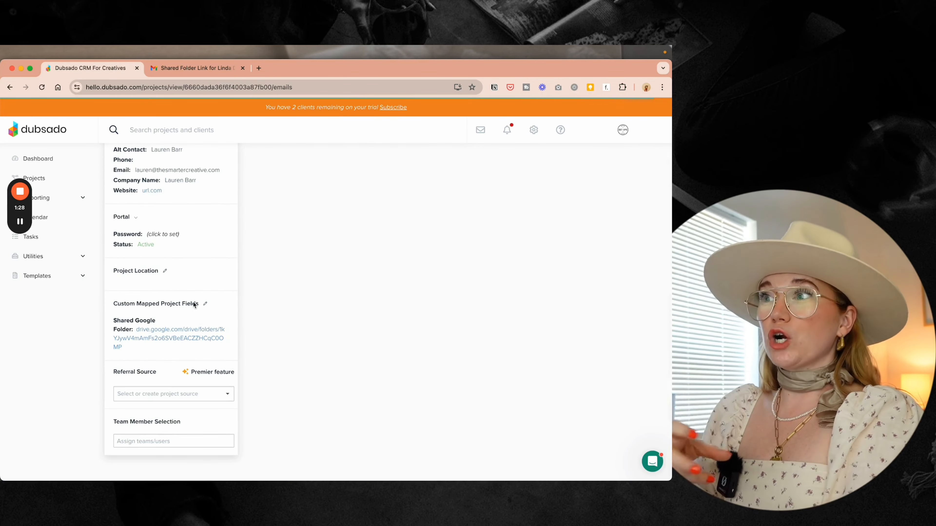
- Open the saved folder link to confirm it reaches the Drive folder, then return
{"action": "left_click", "coordinate": [184, 330]}
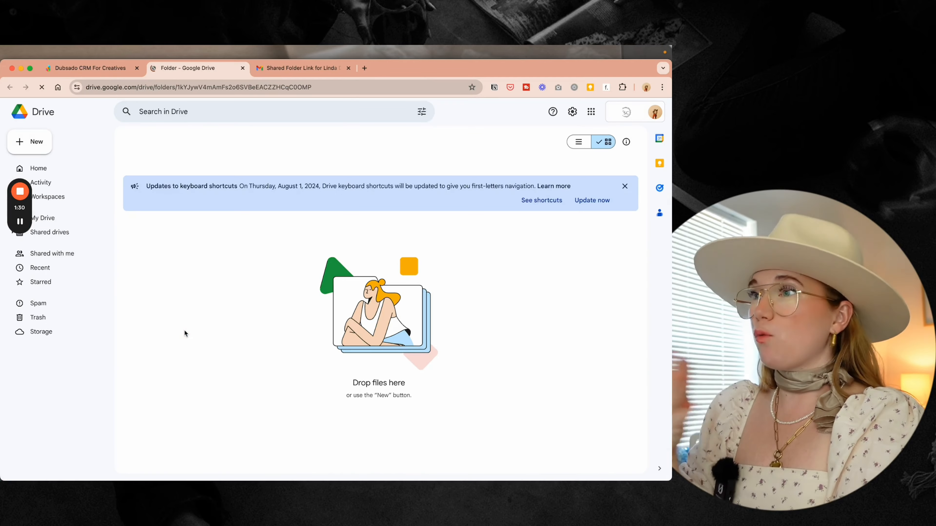
{"action": "left_click", "coordinate": [243, 68]}
{"action": "scroll", "coordinate": [154, 395], "scroll_direction": "up", "scroll_amount": 7}
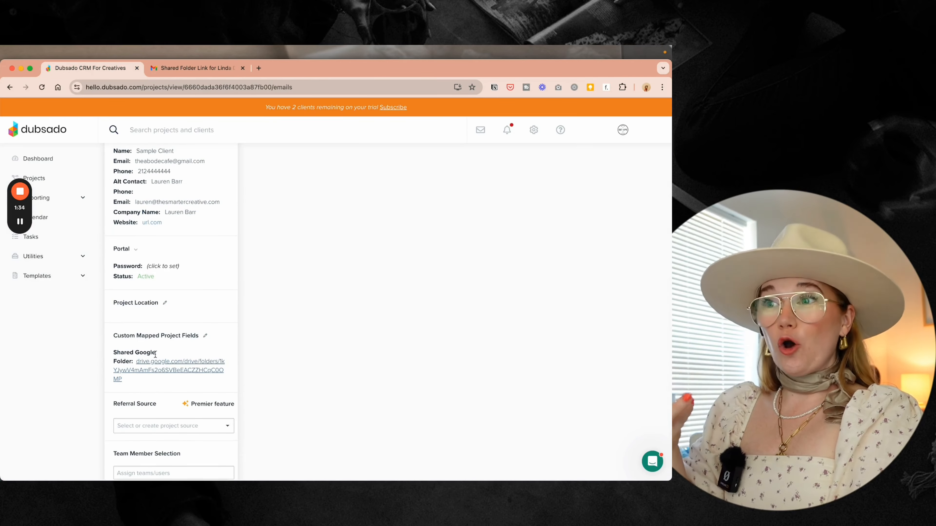
- Compose a client email with the Shared Google Folder smart field and a blank line below
{"action": "left_click", "coordinate": [627, 194]}
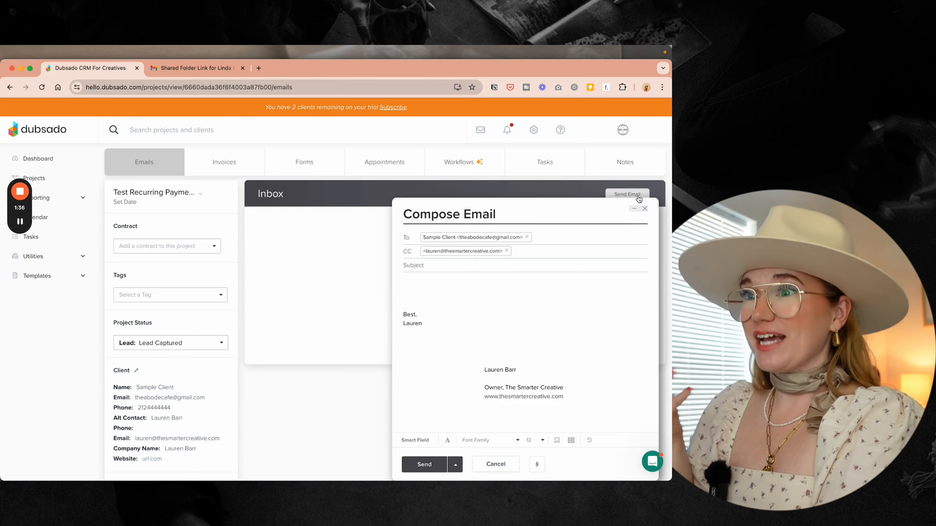
{"action": "left_click", "coordinate": [416, 441]}
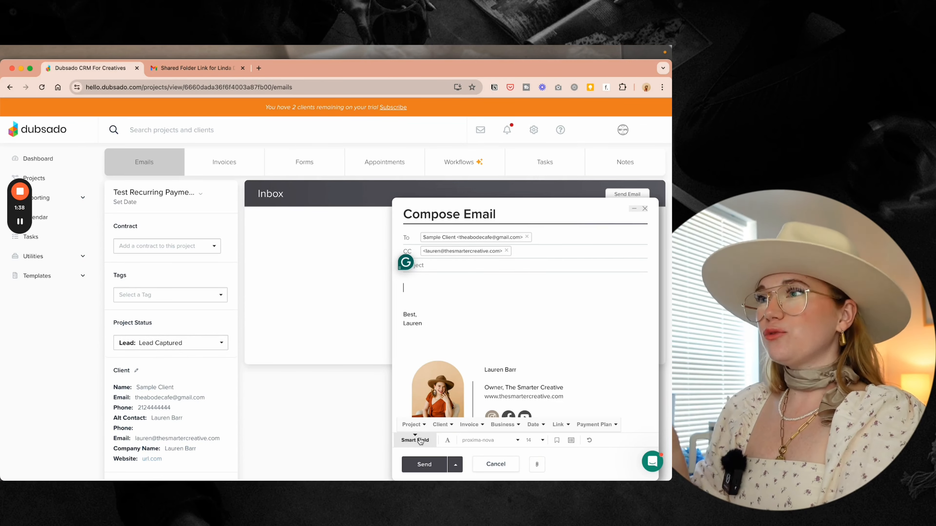
{"action": "left_click", "coordinate": [413, 425]}
{"action": "scroll", "coordinate": [442, 387], "scroll_direction": "down", "scroll_amount": 10}
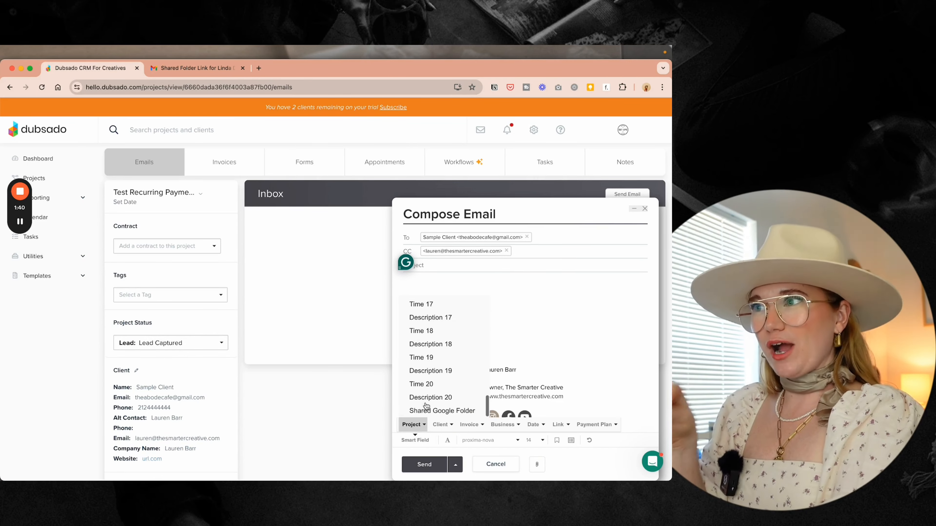
{"action": "left_click", "coordinate": [450, 411]}
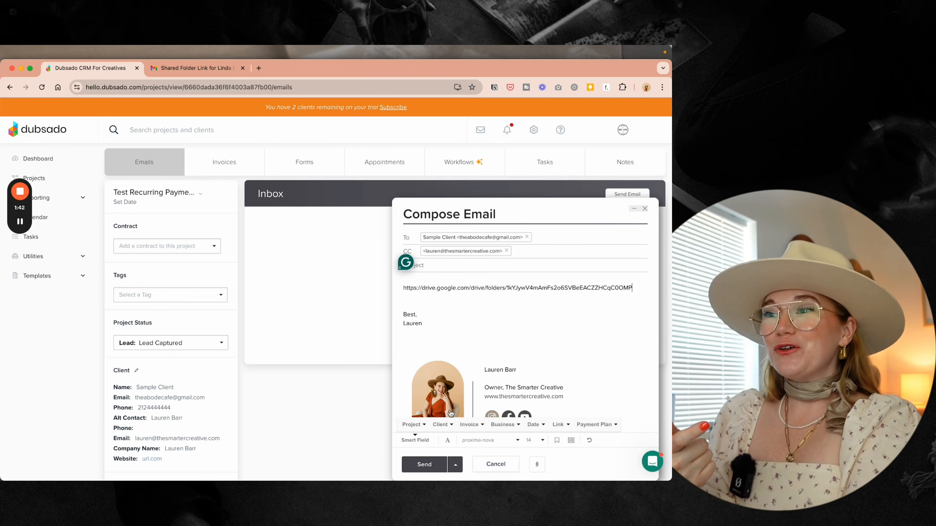
{"action": "triple_click", "coordinate": [438, 288]}
{"action": "left_click", "coordinate": [445, 302]}
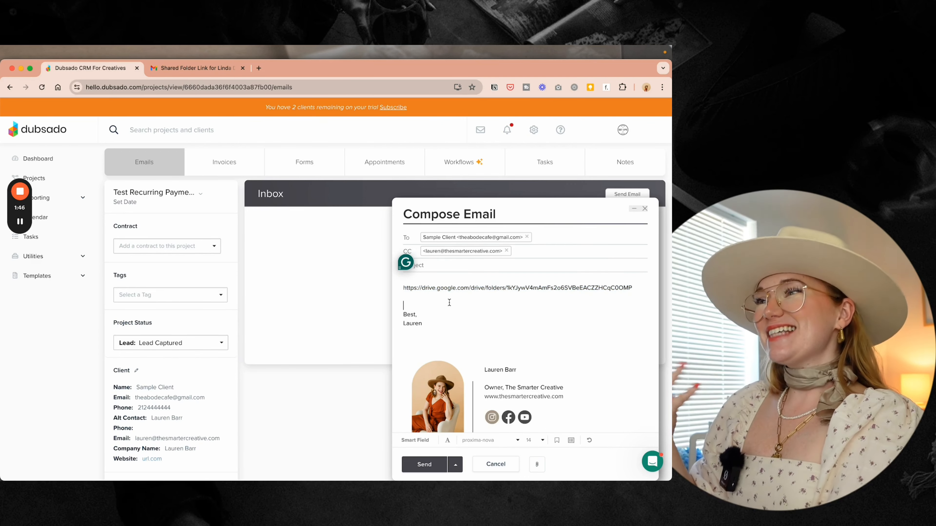
{"action": "key", "text": "Return"}
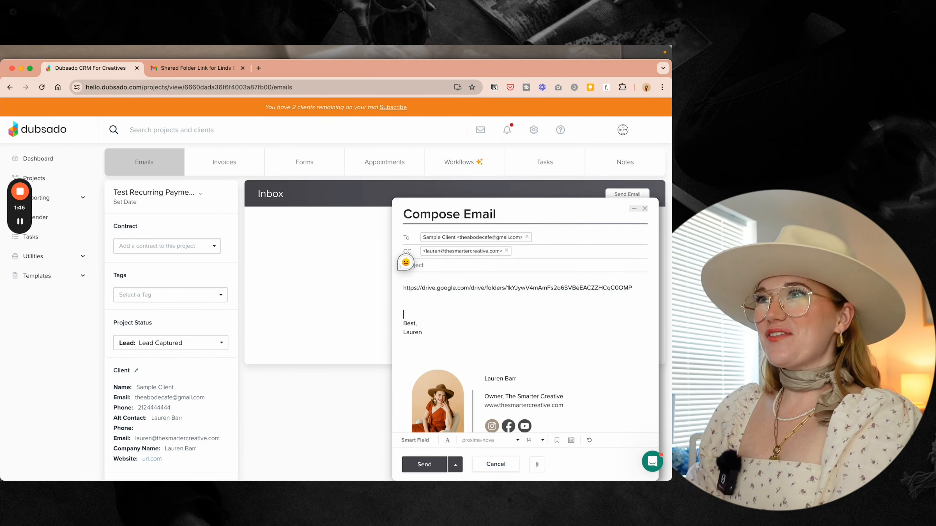
- Make the folder link a 'Drive Link' button, then open the Forms tab and discard the draft
{"action": "triple_click", "coordinate": [431, 289]}
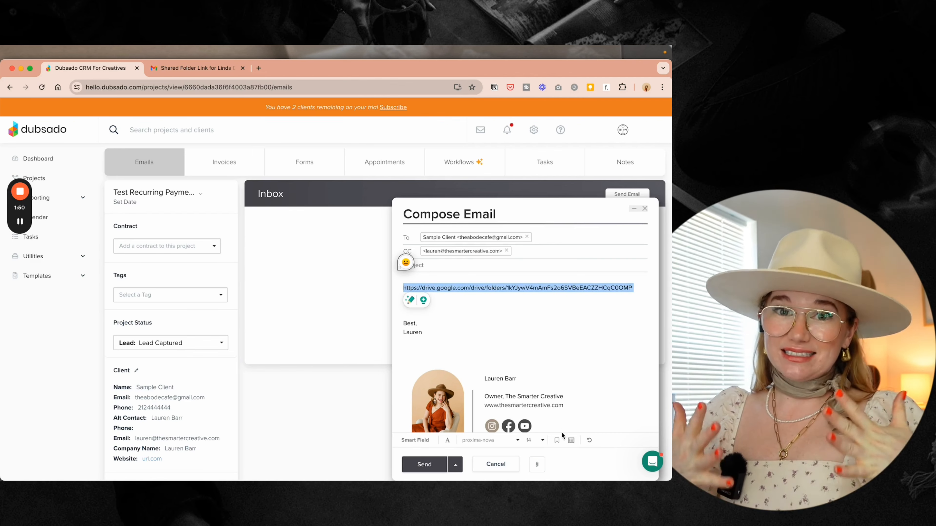
{"action": "left_click", "coordinate": [447, 440]}
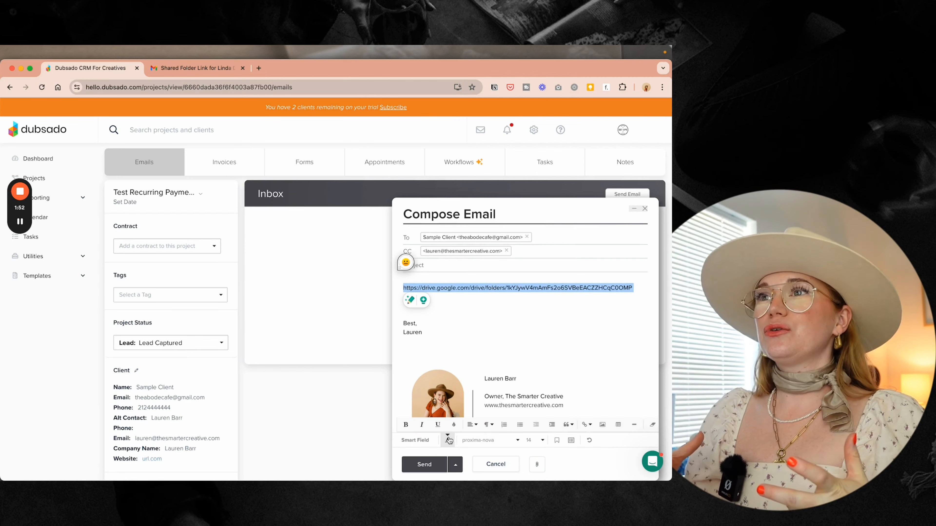
{"action": "left_click", "coordinate": [586, 425]}
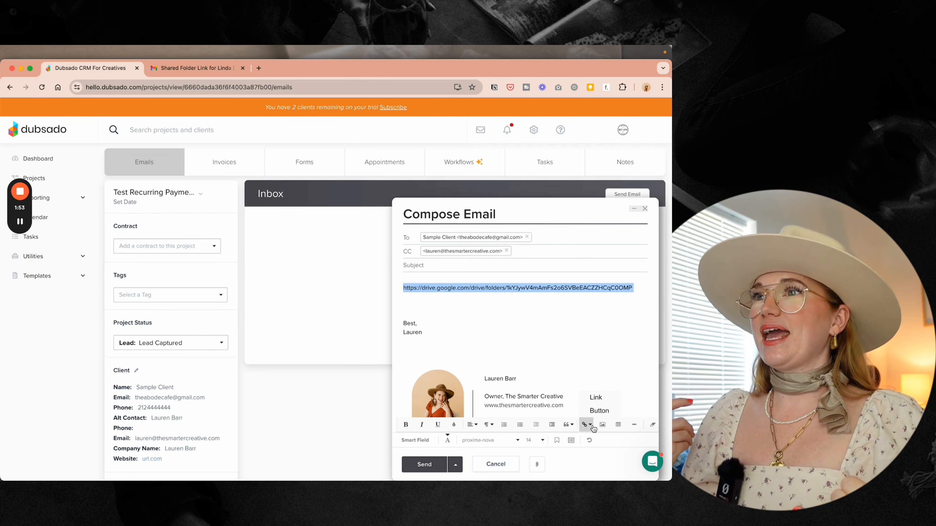
{"action": "left_click", "coordinate": [604, 412]}
{"action": "triple_click", "coordinate": [535, 328]}
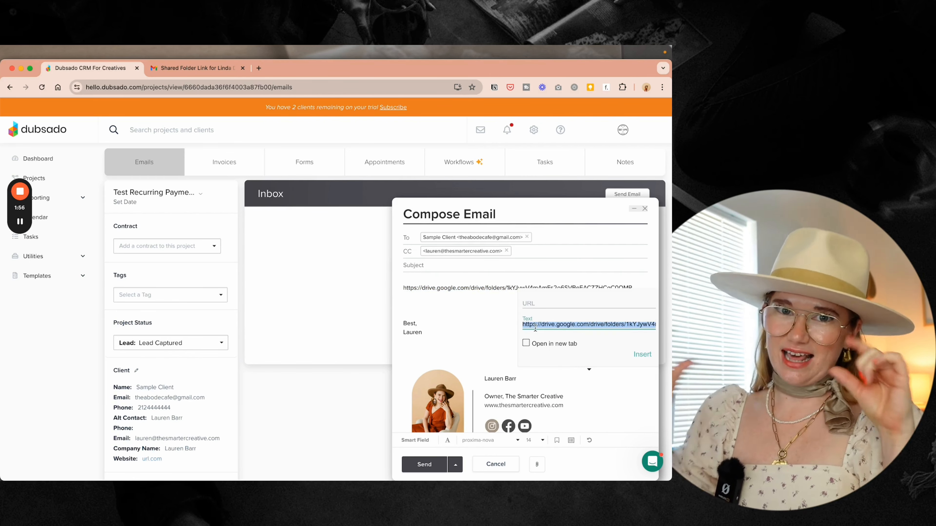
{"action": "key", "text": "BackSpace"}
{"action": "left_click", "coordinate": [529, 305]}
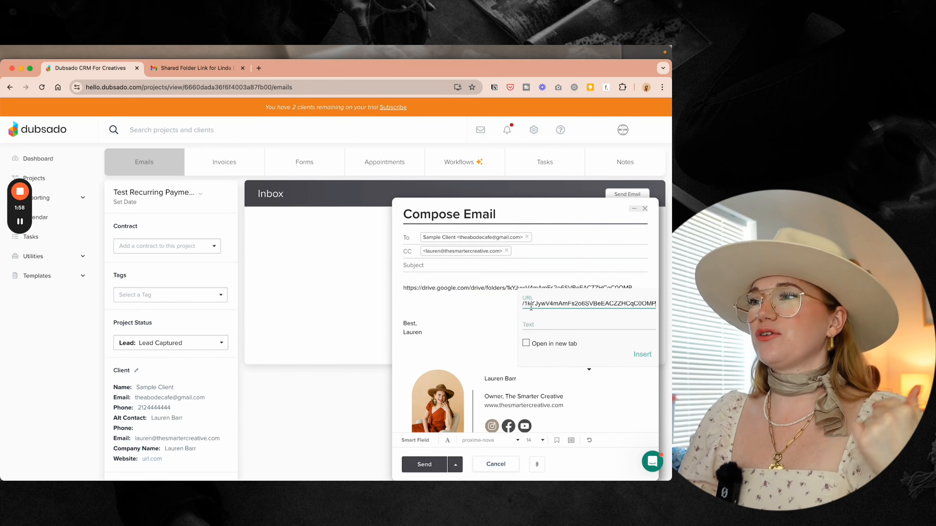
{"action": "left_click", "coordinate": [535, 324]}
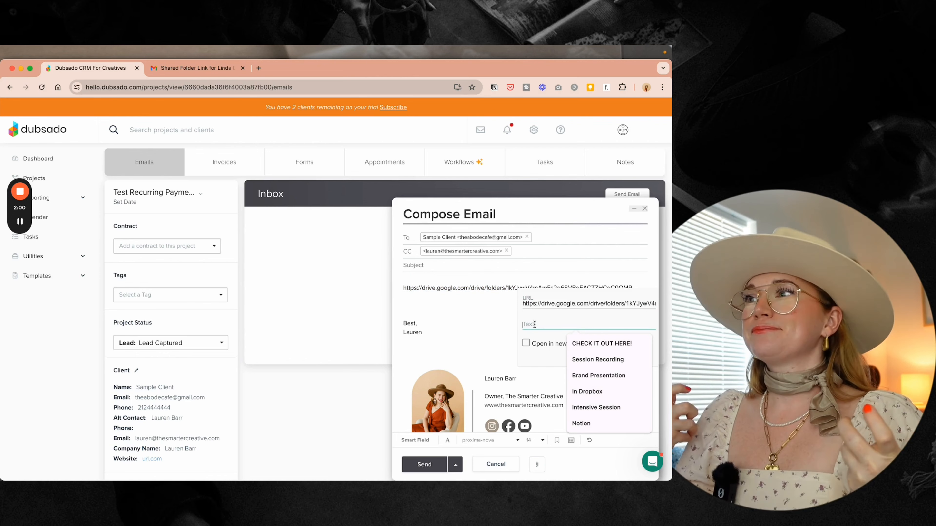
{"action": "type", "text": "Drive Link"}
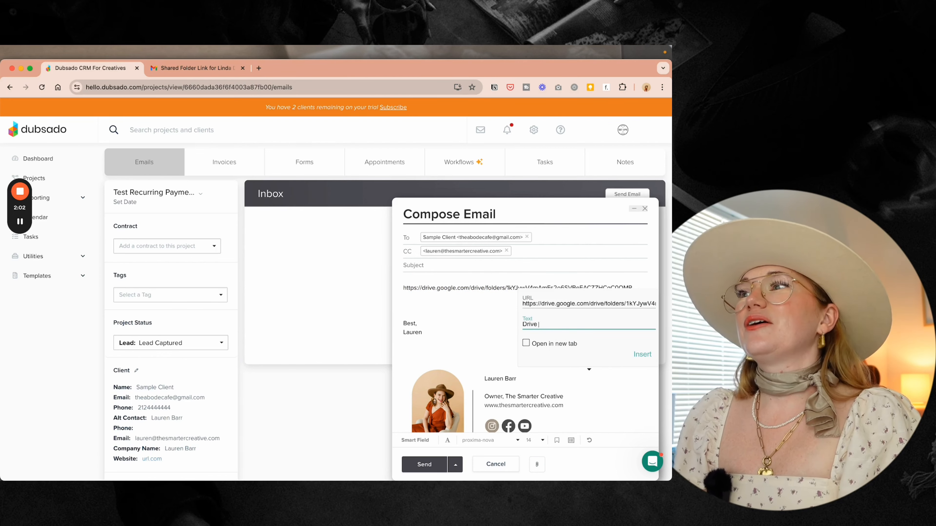
{"action": "left_click", "coordinate": [642, 355]}
{"action": "left_click", "coordinate": [576, 322]}
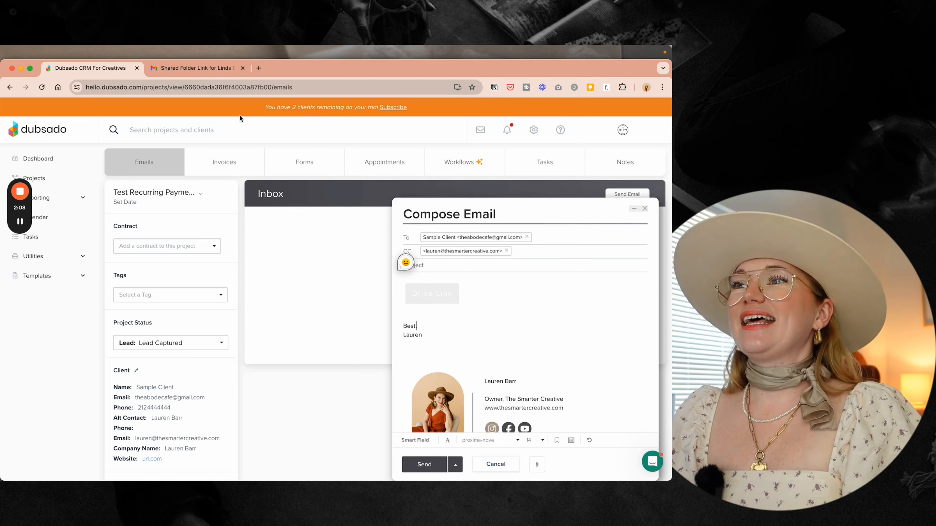
{"action": "left_click", "coordinate": [315, 164]}
{"action": "left_click", "coordinate": [495, 464]}
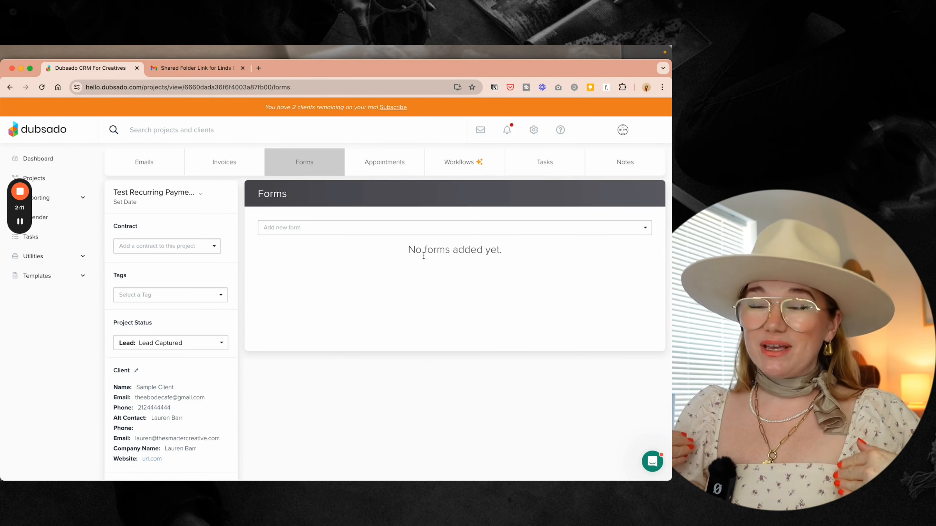
- Find and preview the Welcome Guide form in the Add new form list
{"action": "left_click", "coordinate": [356, 228]}
{"action": "scroll", "coordinate": [350, 295], "scroll_direction": "down", "scroll_amount": 5}
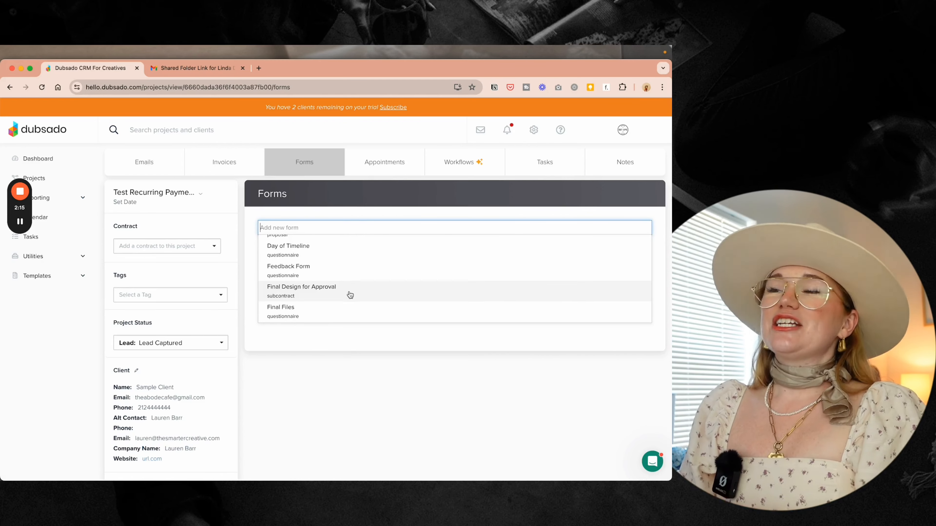
{"action": "scroll", "coordinate": [350, 294], "scroll_direction": "down", "scroll_amount": 5}
{"action": "scroll", "coordinate": [367, 282], "scroll_direction": "down", "scroll_amount": 5}
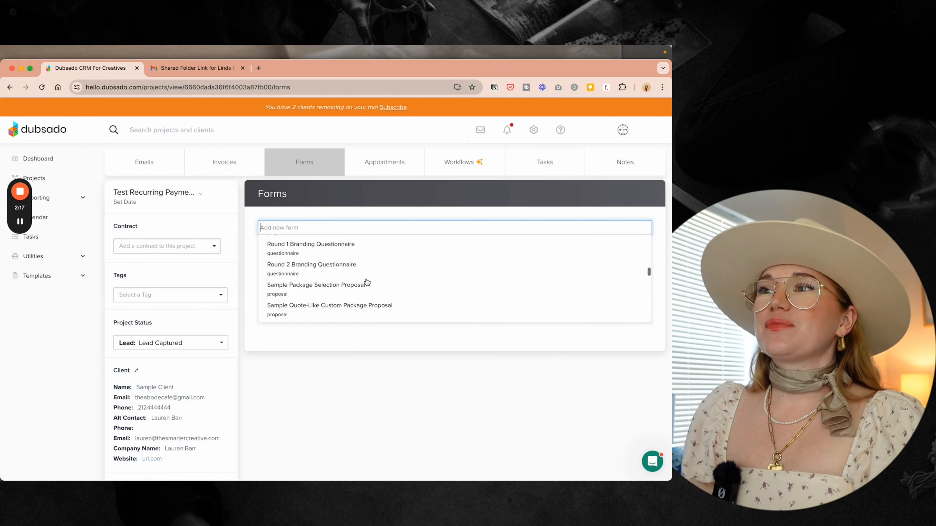
{"action": "scroll", "coordinate": [367, 282], "scroll_direction": "down", "scroll_amount": 5}
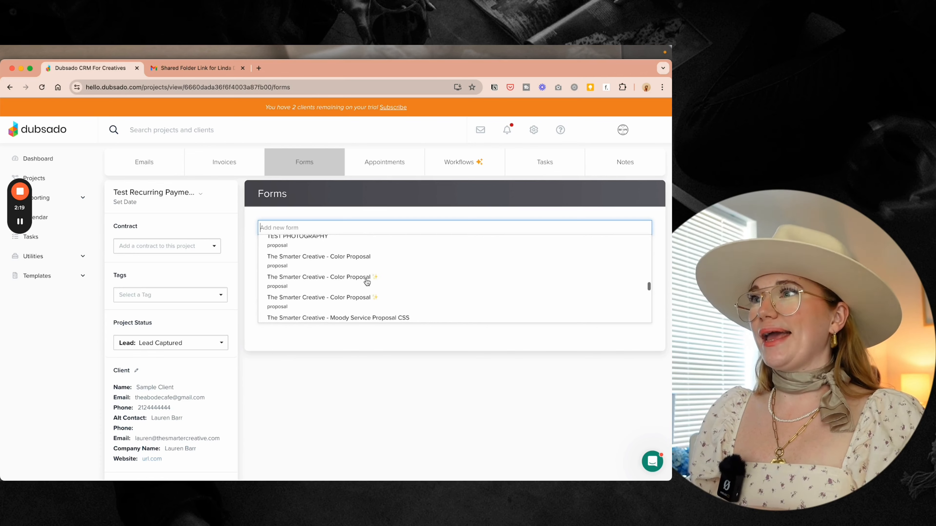
{"action": "scroll", "coordinate": [367, 282], "scroll_direction": "down", "scroll_amount": 3}
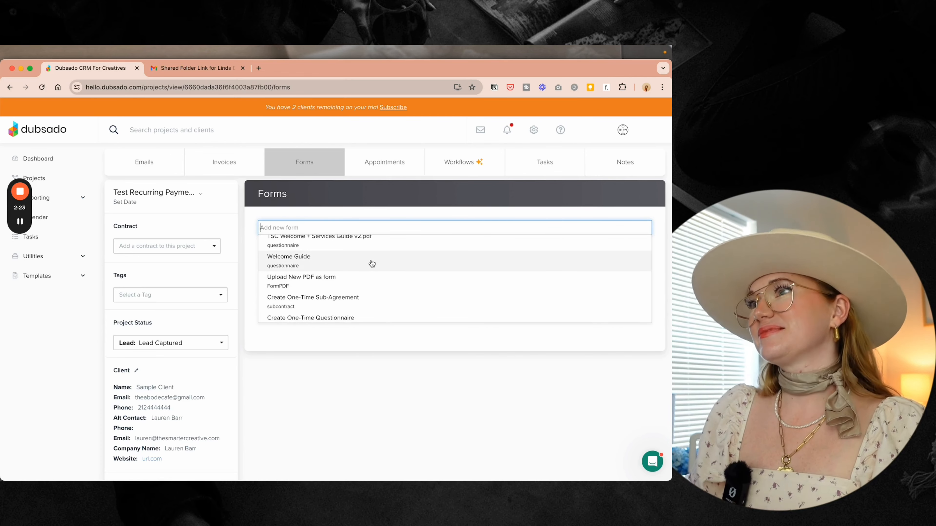
{"action": "left_click", "coordinate": [371, 260]}
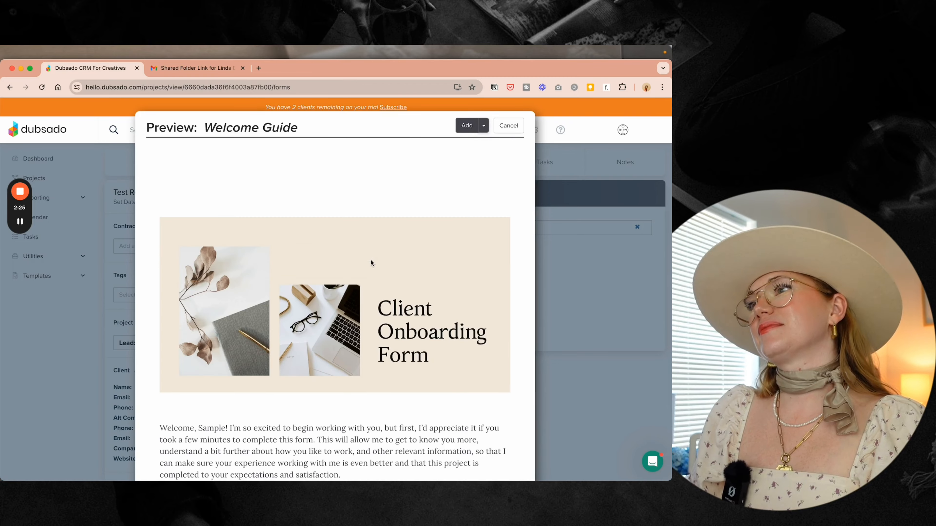
{"action": "scroll", "coordinate": [370, 260], "scroll_direction": "down", "scroll_amount": 15}
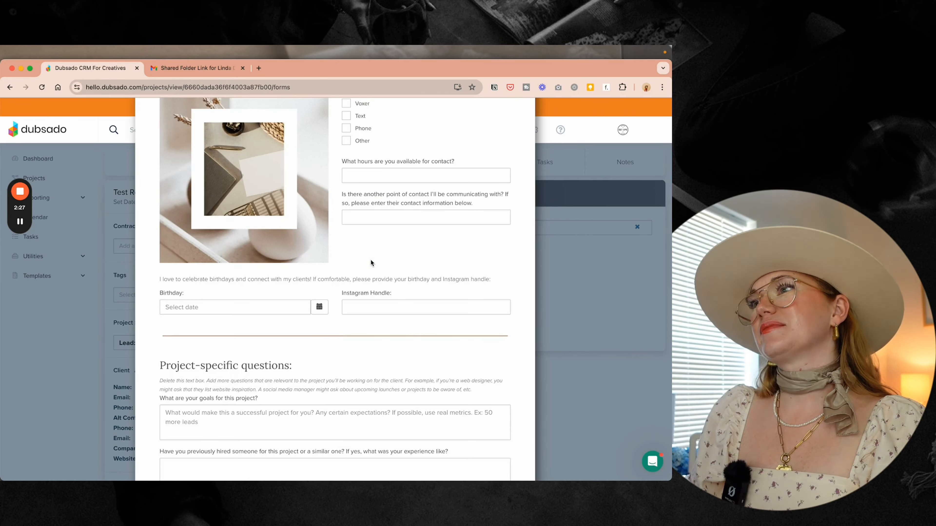
{"action": "scroll", "coordinate": [370, 262], "scroll_direction": "down", "scroll_amount": 5}
{"action": "scroll", "coordinate": [371, 264], "scroll_direction": "up", "scroll_amount": 20}
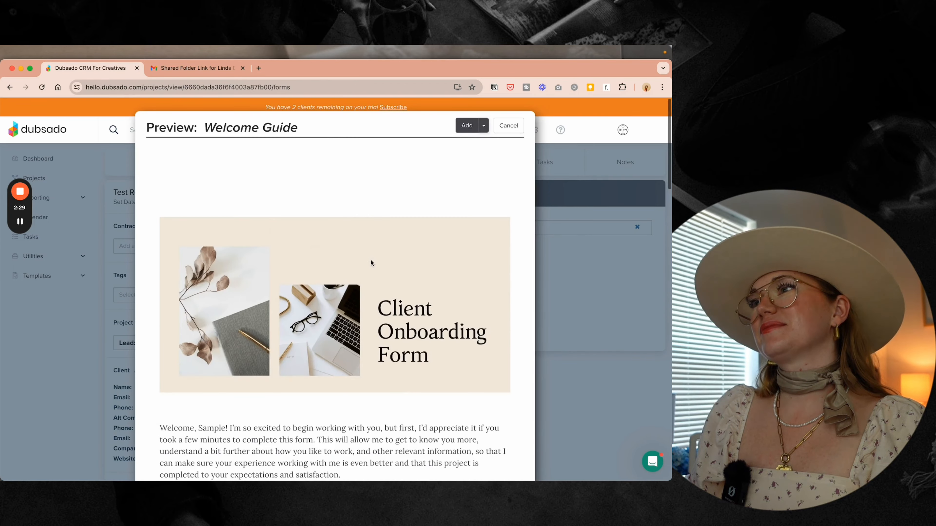
- Add the Welcome Guide to the project, open it for editing, and switch to the Forms templates tab
{"action": "left_click", "coordinate": [468, 125]}
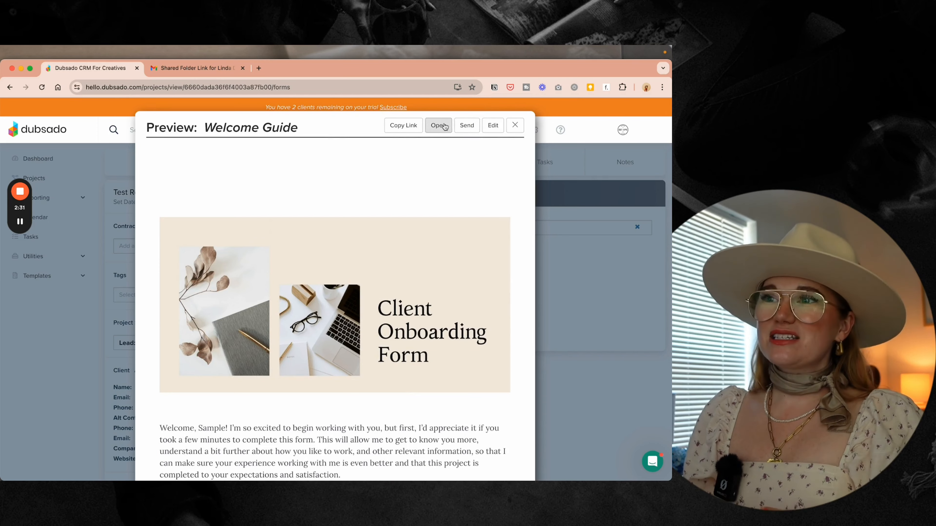
{"action": "left_click", "coordinate": [492, 126]}
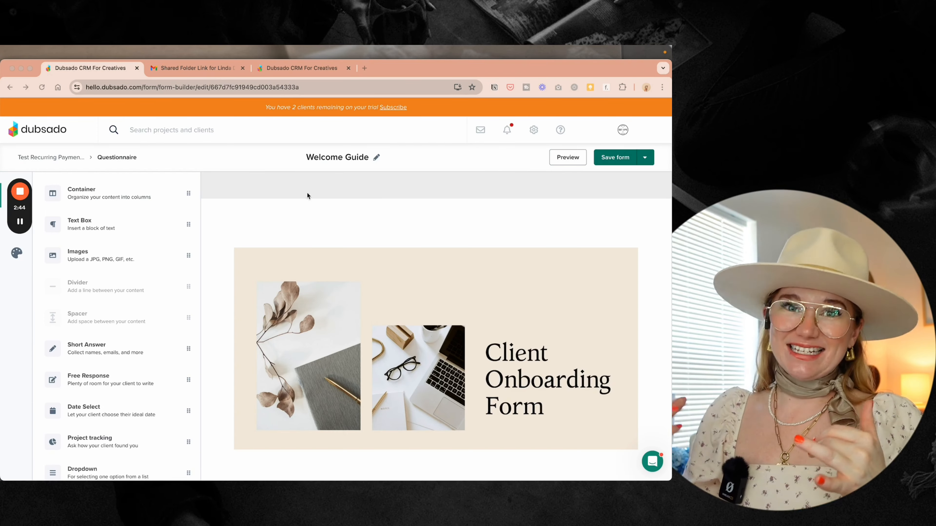
{"action": "left_click", "coordinate": [307, 67]}
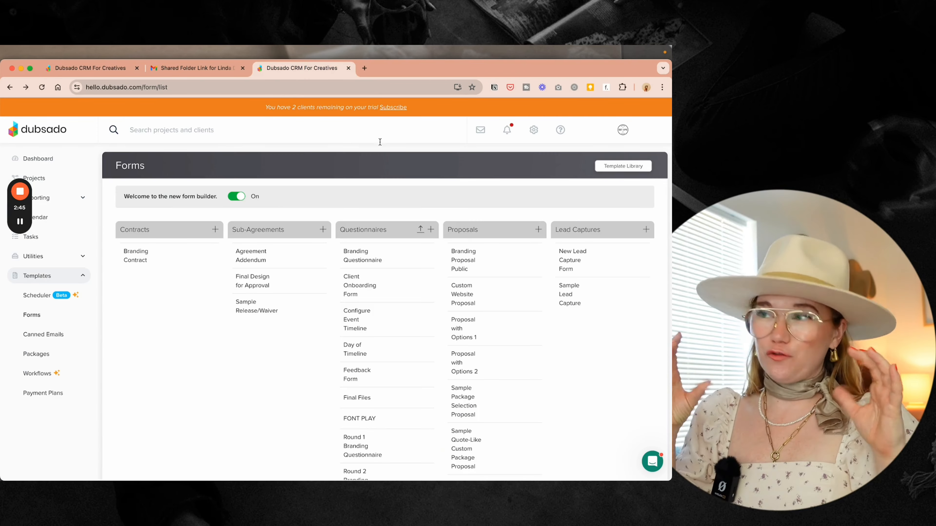
- Preview the Client Onboarding Form template, then return to the Welcome Guide builder
{"action": "left_click", "coordinate": [622, 166]}
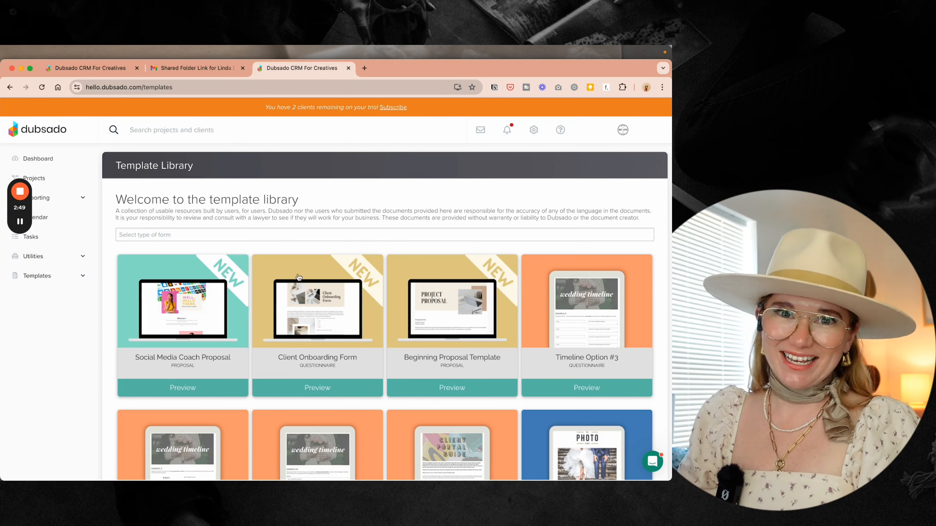
{"action": "left_click", "coordinate": [345, 306]}
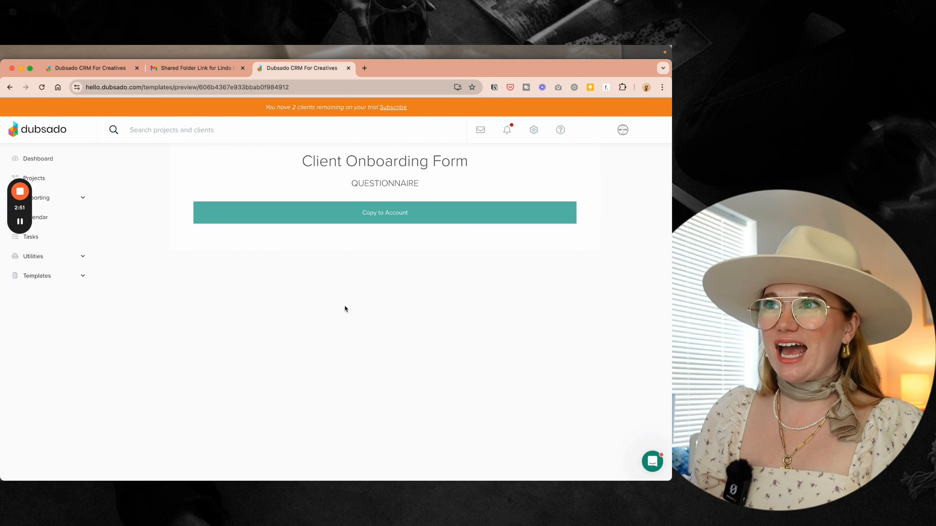
{"action": "left_click", "coordinate": [104, 70]}
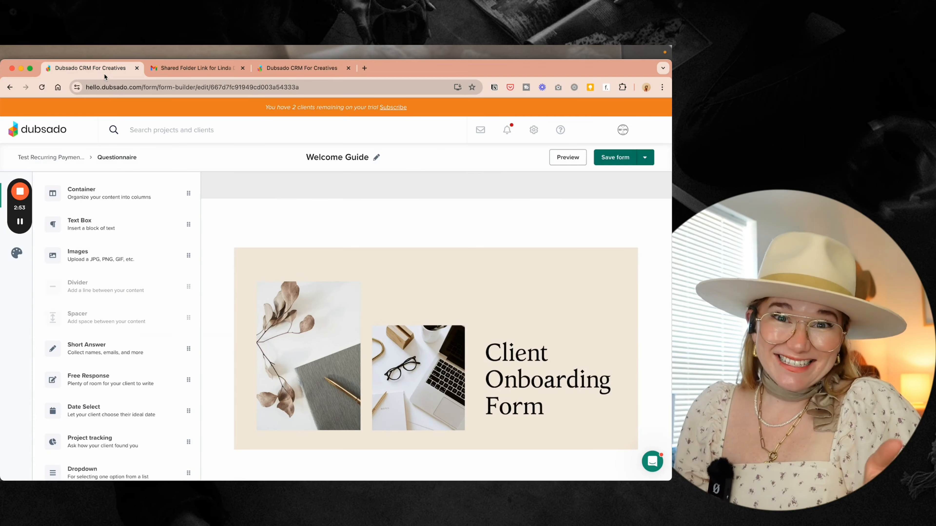
{"action": "scroll", "coordinate": [348, 320], "scroll_direction": "down", "scroll_amount": 8}
{"action": "scroll", "coordinate": [348, 319], "scroll_direction": "down", "scroll_amount": 8}
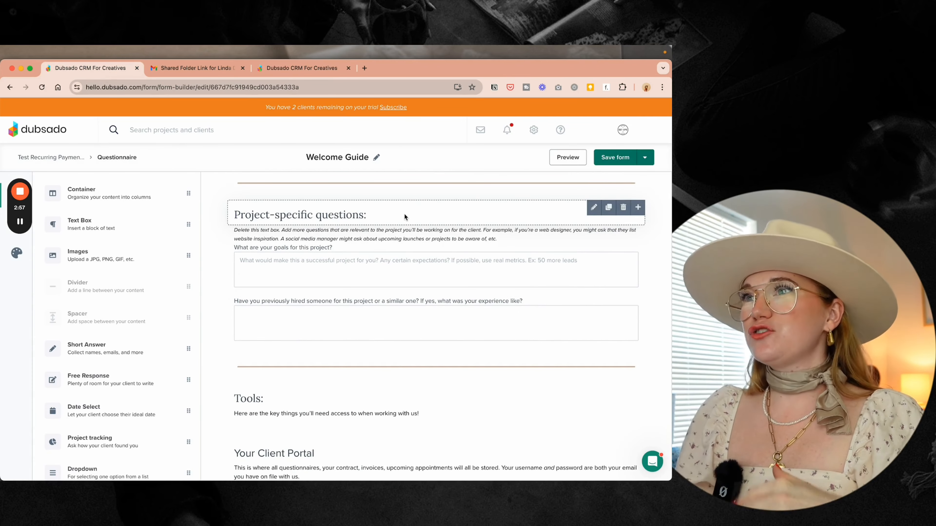
{"action": "scroll", "coordinate": [404, 217], "scroll_direction": "down", "scroll_amount": 5}
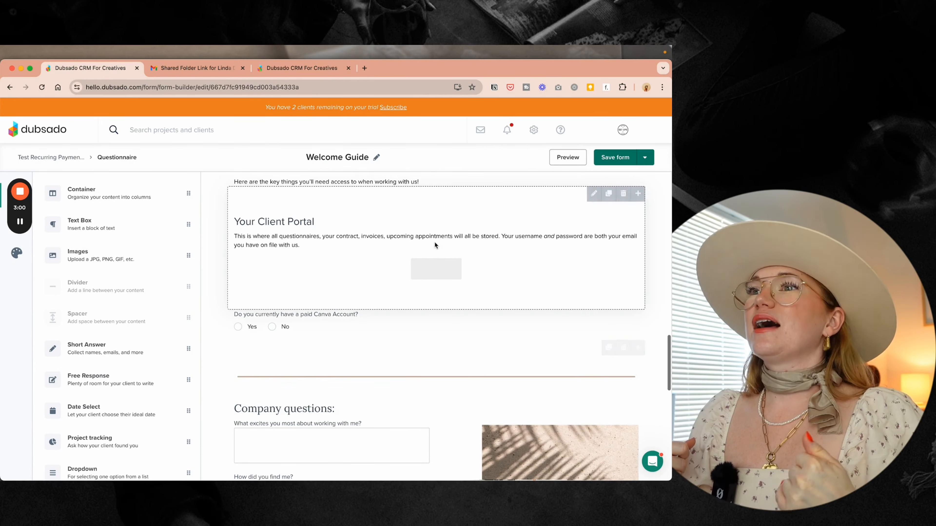
- Add a 'Your Shared Google Drive Folder' heading with 'info here' and 'Folder Link' lines below
{"action": "left_click", "coordinate": [435, 245]}
{"action": "left_click", "coordinate": [263, 264]}
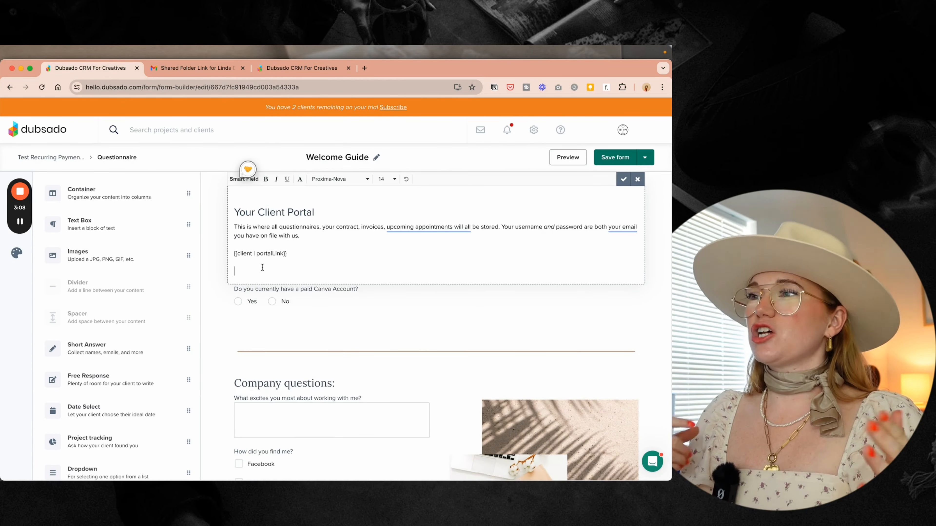
{"action": "type", "text": "Your Client Portal"}
{"action": "double_click", "coordinate": [265, 281]}
{"action": "left_click_drag", "start_coordinate": [264, 281], "coordinate": [292, 281]}
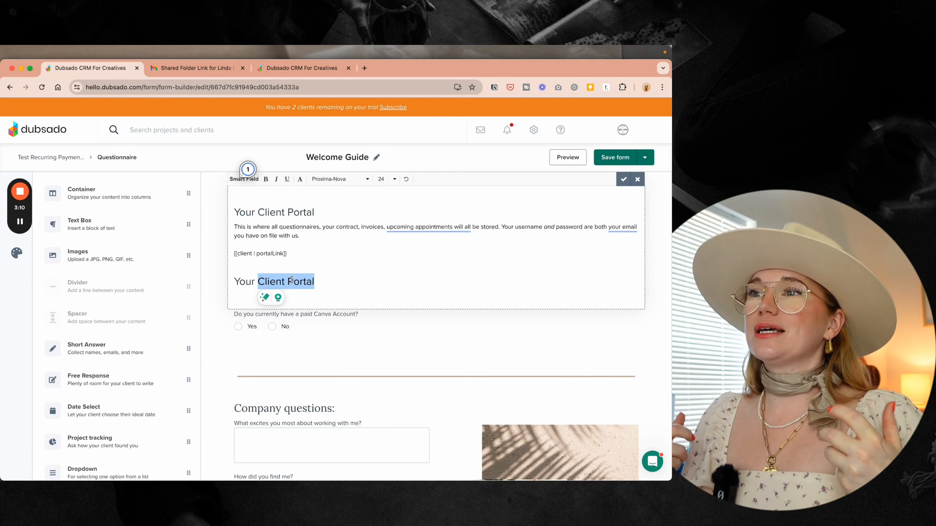
{"action": "type", "text": "s"}
{"action": "key", "text": "BackSpace"}
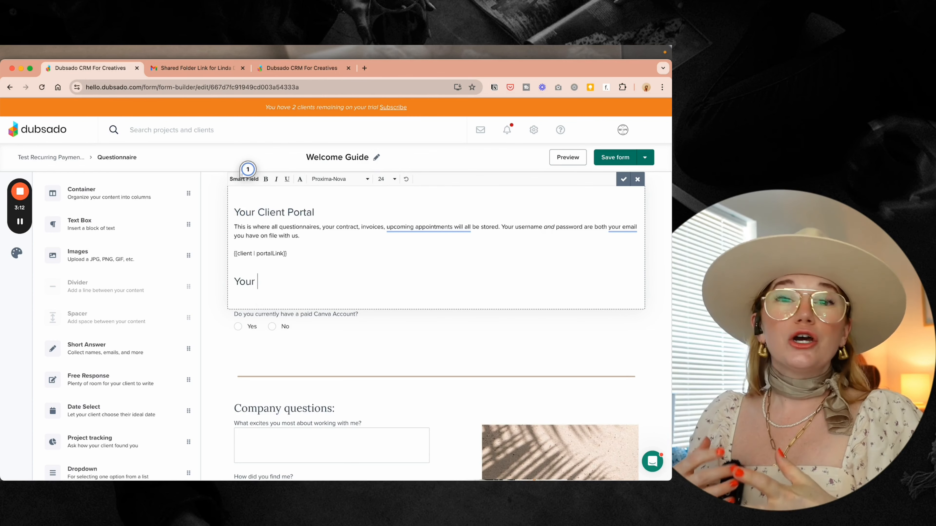
{"action": "type", "text": "Shared Google Drive Folder"}
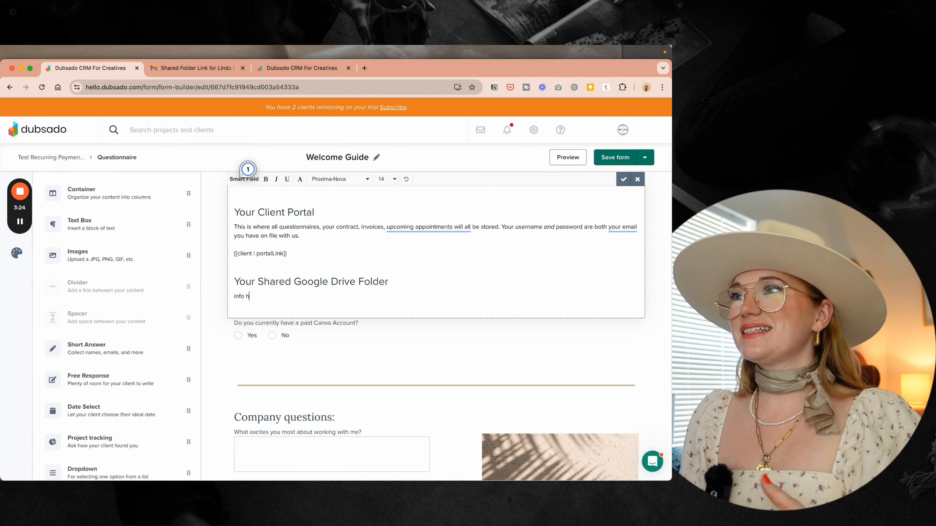
{"action": "key", "text": "Return"}
{"action": "key", "text": "Return"}
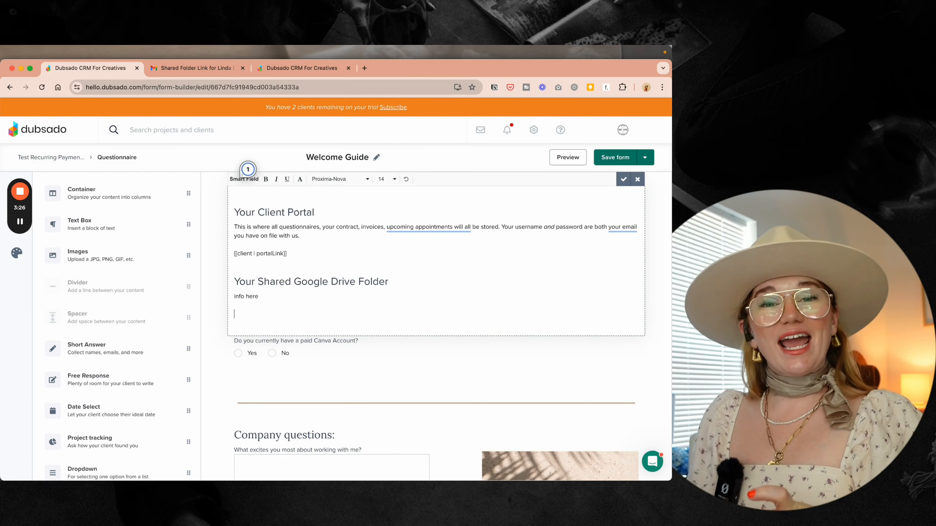
{"action": "type", "text": "Folder Link"}
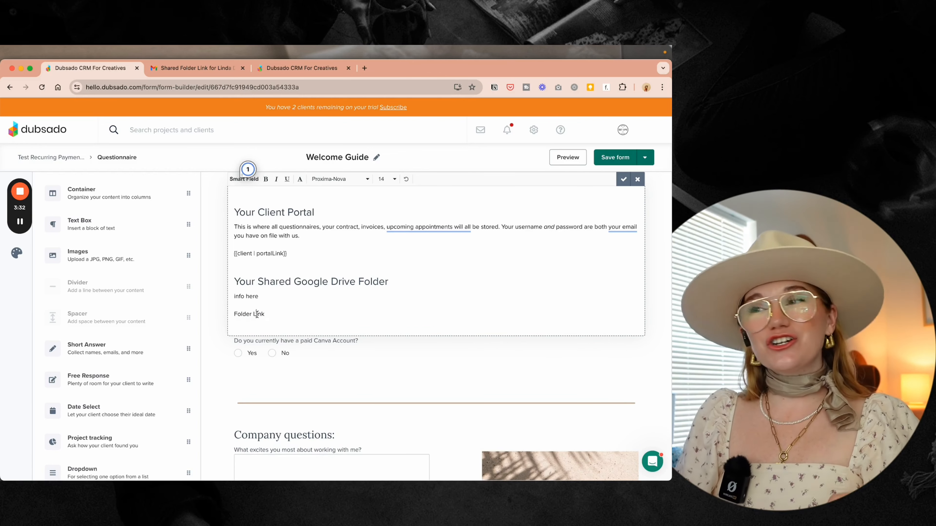
- Centre the Folder Link line in the text block
{"action": "triple_click", "coordinate": [257, 314]}
{"action": "left_click", "coordinate": [300, 179]}
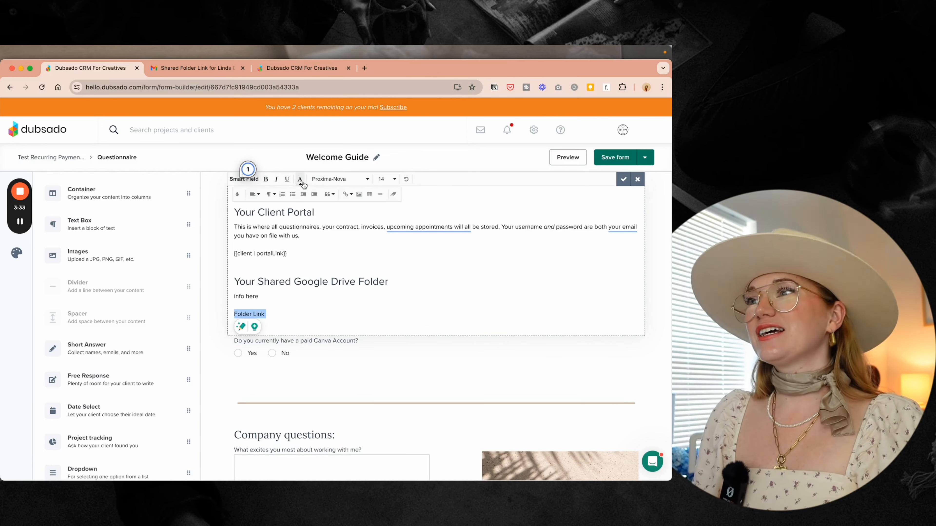
{"action": "left_click", "coordinate": [258, 195]}
{"action": "left_click", "coordinate": [253, 216]}
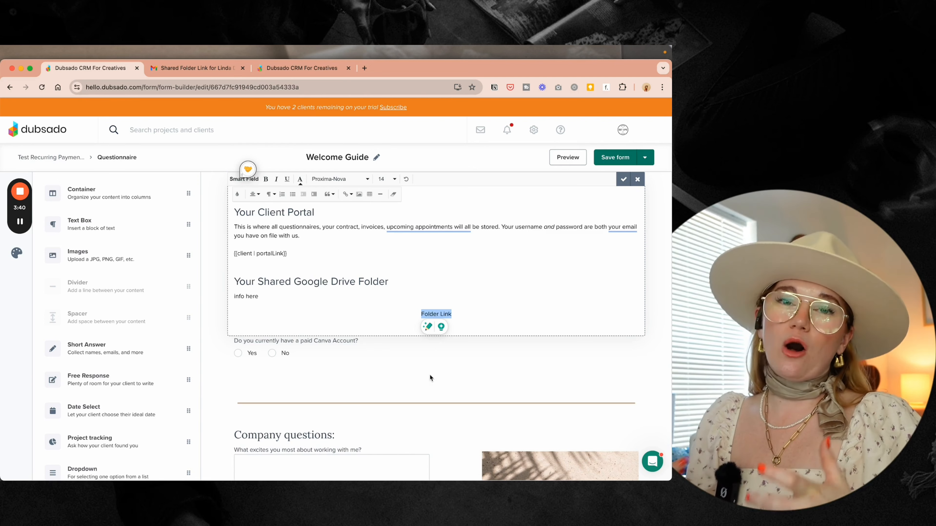
- Turn Folder Link into a button and add an empty line beneath it
{"action": "left_click", "coordinate": [349, 194]}
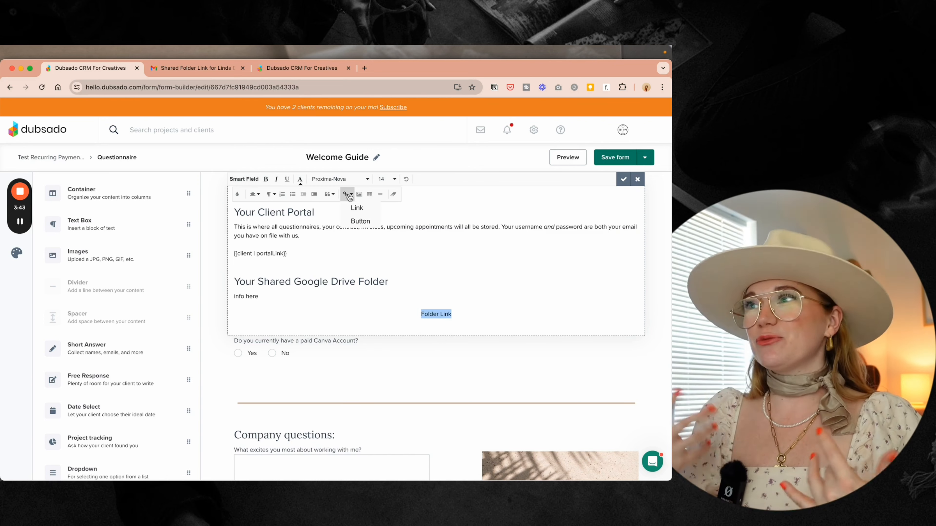
{"action": "left_click", "coordinate": [360, 218]}
{"action": "left_click", "coordinate": [425, 293]}
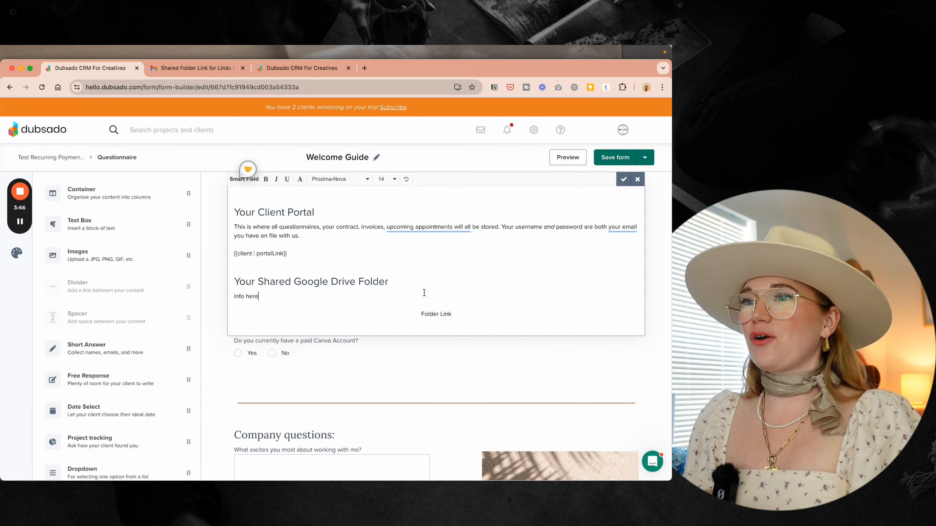
{"action": "left_click", "coordinate": [434, 310]}
{"action": "key", "text": "Return"}
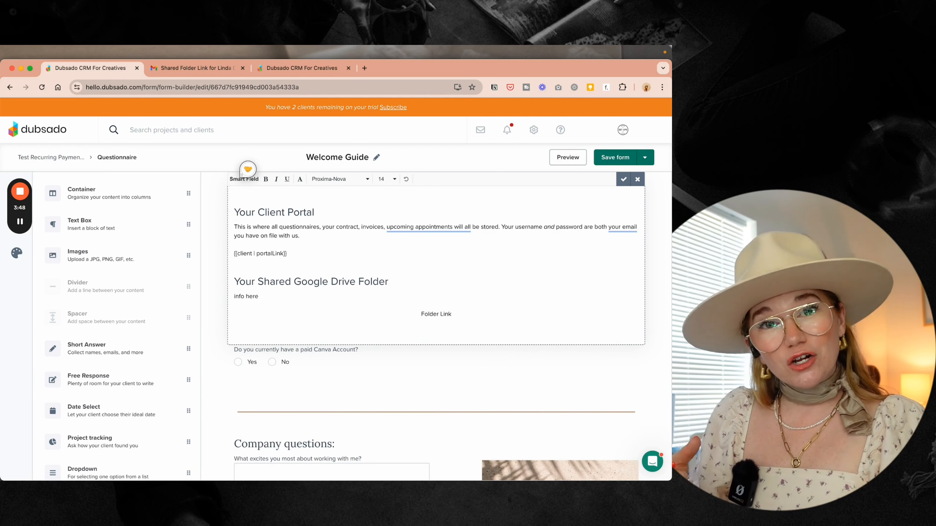
- Insert the project's Shared Google Folder smart field, then cut it to reuse as a link address
{"action": "left_click", "coordinate": [244, 179]}
{"action": "left_click", "coordinate": [249, 194]}
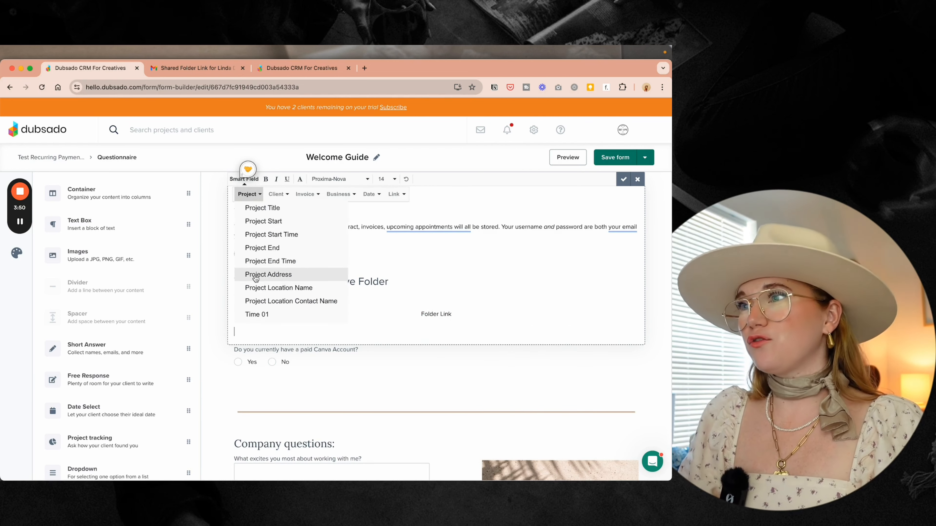
{"action": "scroll", "coordinate": [257, 279], "scroll_direction": "down", "scroll_amount": 10}
{"action": "left_click", "coordinate": [274, 318]}
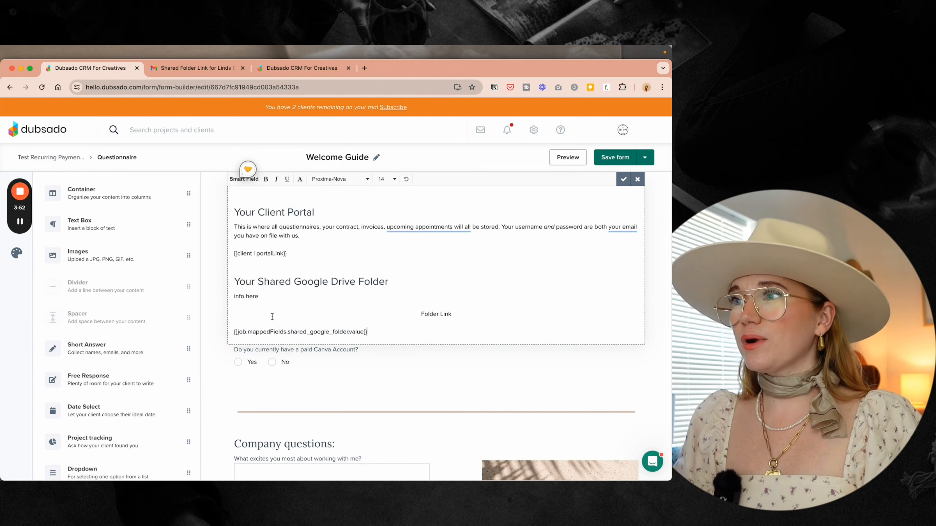
{"action": "triple_click", "coordinate": [272, 332]}
{"action": "key", "text": "super+c"}
{"action": "mouse_move", "coordinate": [272, 332]}
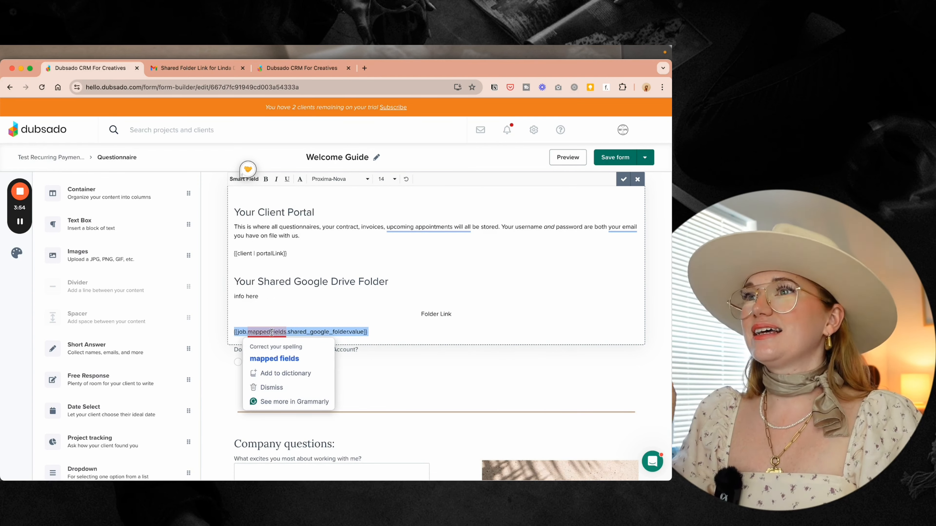
{"action": "key", "text": "BackSpace"}
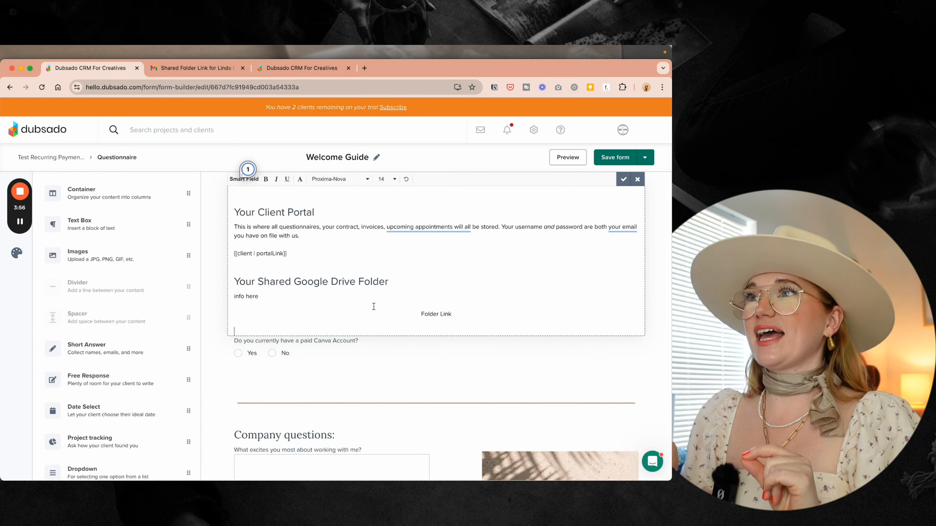
- Make 'Folder Link' a button linking to the pasted smart field, opening in a new tab, and save
{"action": "triple_click", "coordinate": [454, 318]}
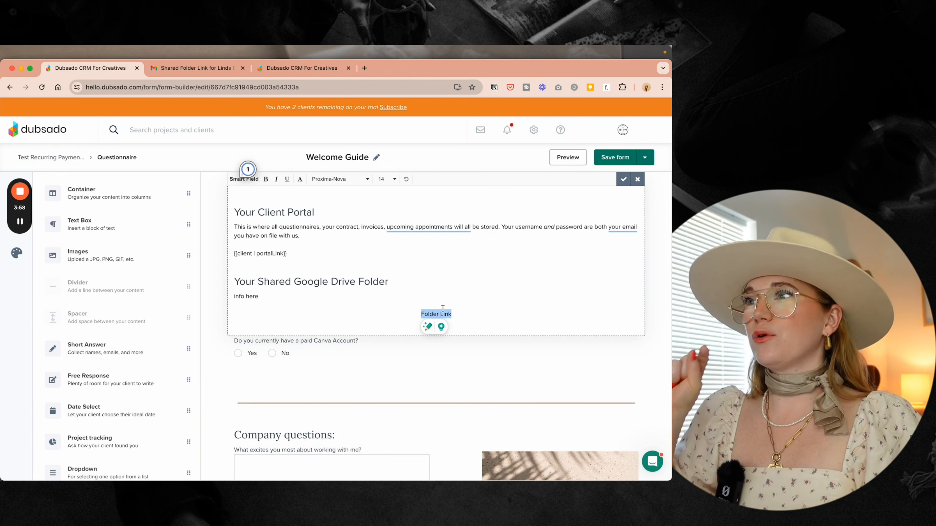
{"action": "left_click", "coordinate": [300, 180]}
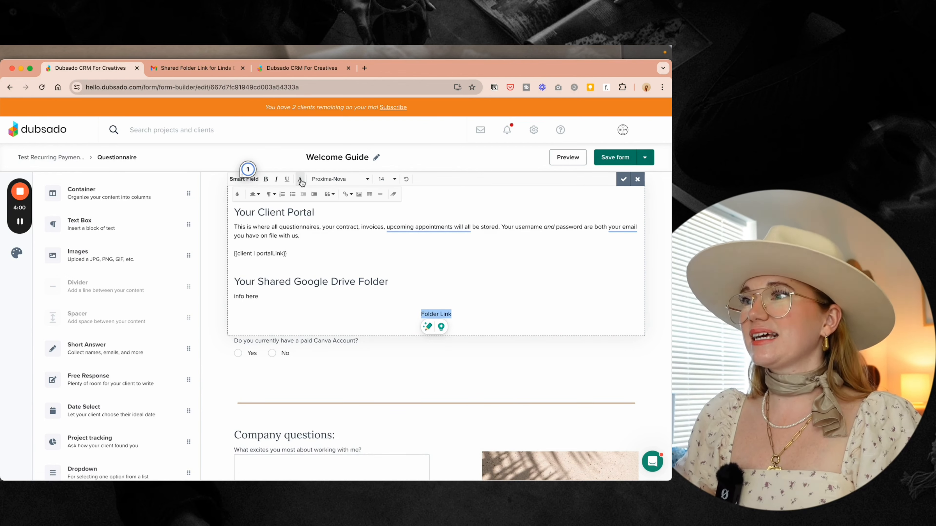
{"action": "left_click", "coordinate": [347, 195]}
{"action": "left_click", "coordinate": [360, 219]}
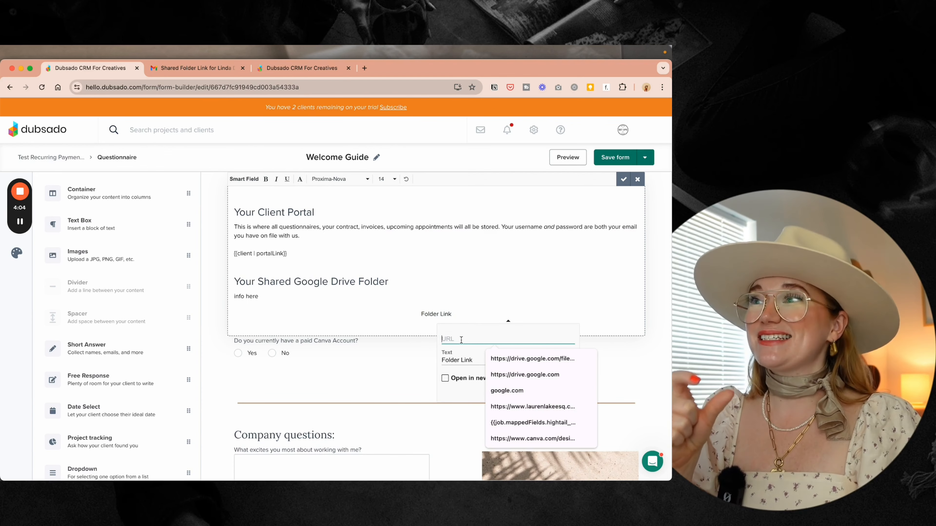
{"action": "key", "text": "super+v"}
{"action": "key", "text": "Up"}
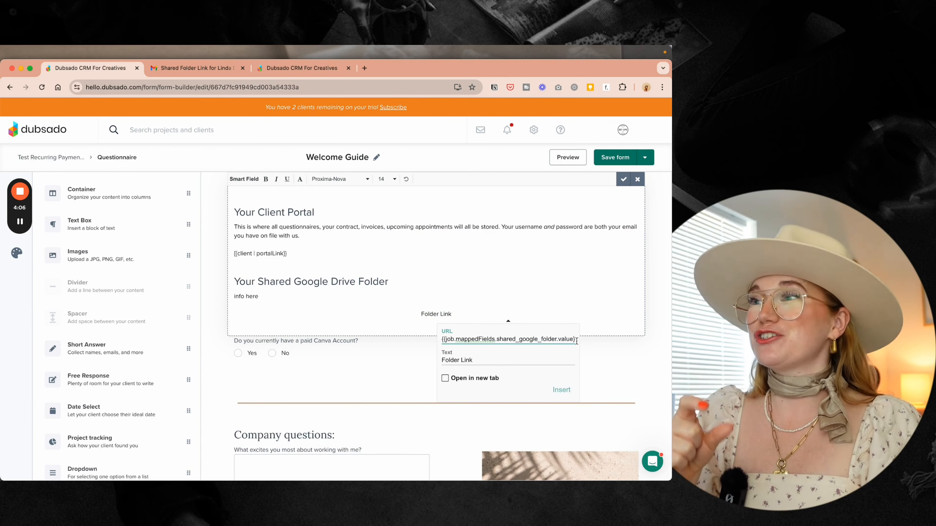
{"action": "left_click", "coordinate": [473, 380]}
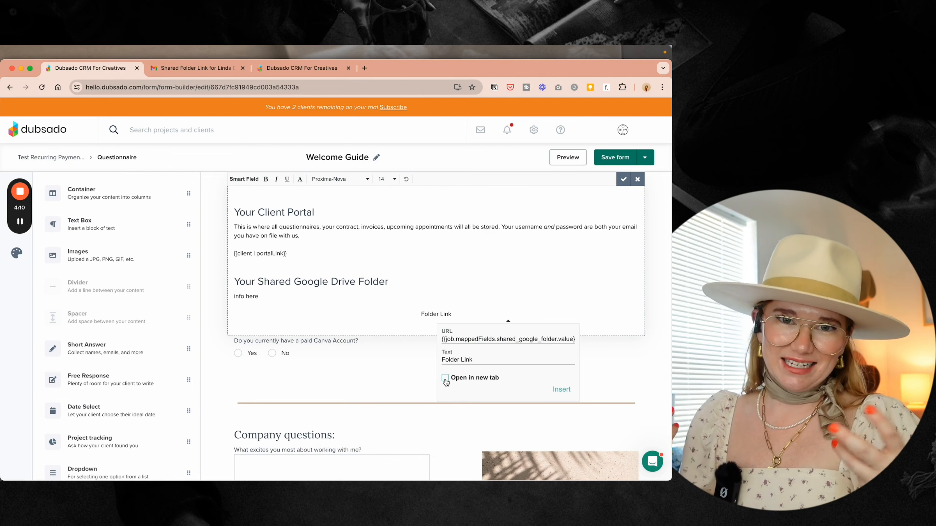
{"action": "left_click", "coordinate": [561, 389]}
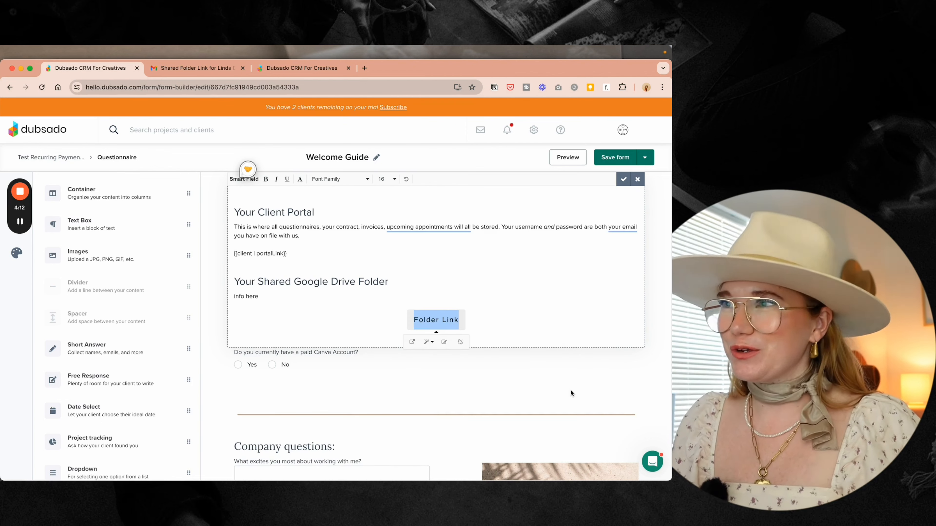
{"action": "left_click", "coordinate": [447, 341]}
{"action": "left_click", "coordinate": [399, 390]}
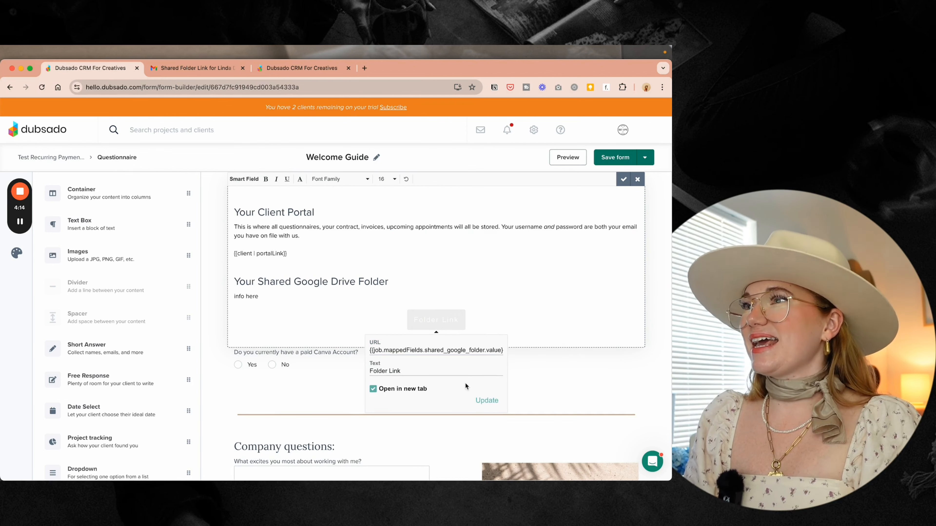
{"action": "left_click", "coordinate": [494, 401]}
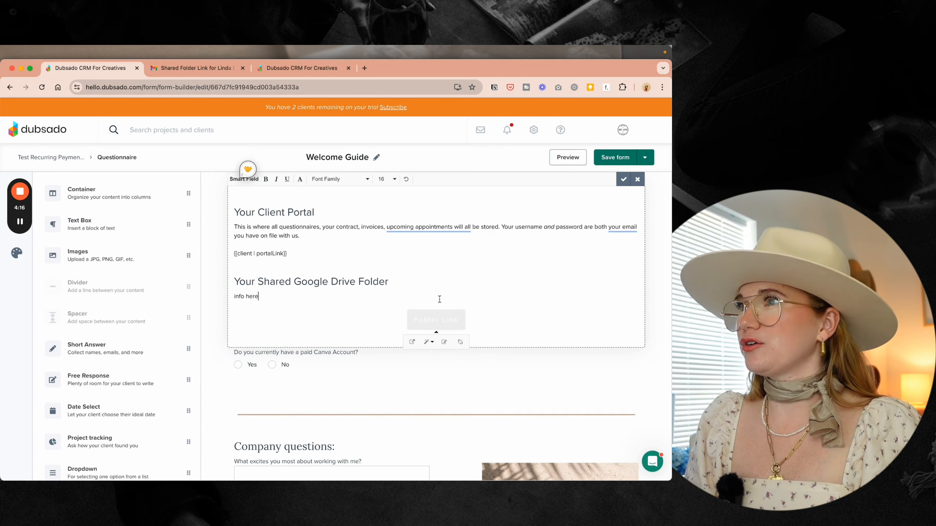
{"action": "left_click", "coordinate": [578, 157]}
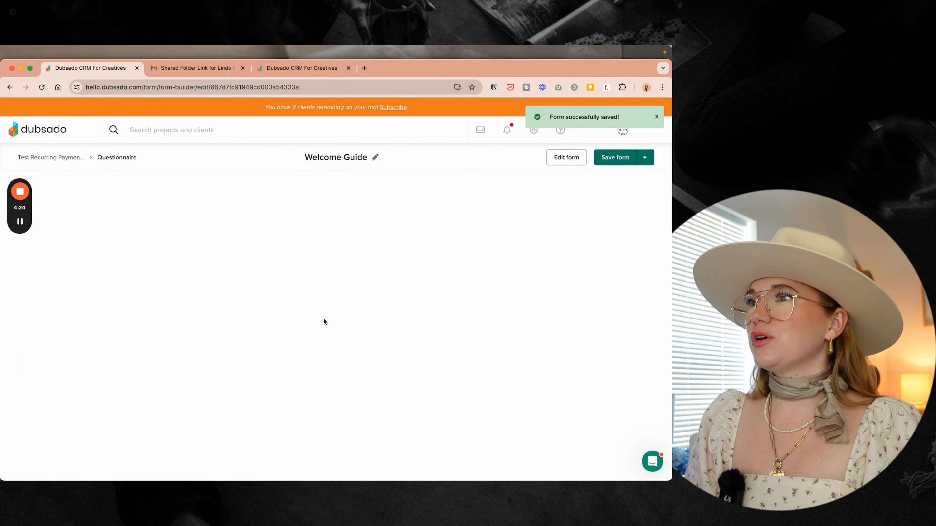
- Test the preview's Folder Link button opens the shared Google Drive folder, then close that Drive tab
{"action": "scroll", "coordinate": [324, 321], "scroll_direction": "down", "scroll_amount": 10}
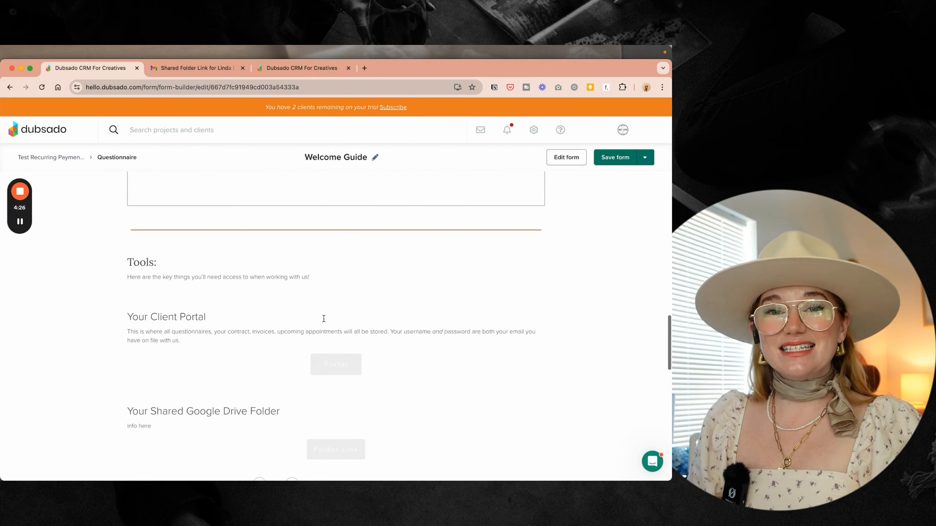
{"action": "scroll", "coordinate": [334, 389], "scroll_direction": "down", "scroll_amount": 4}
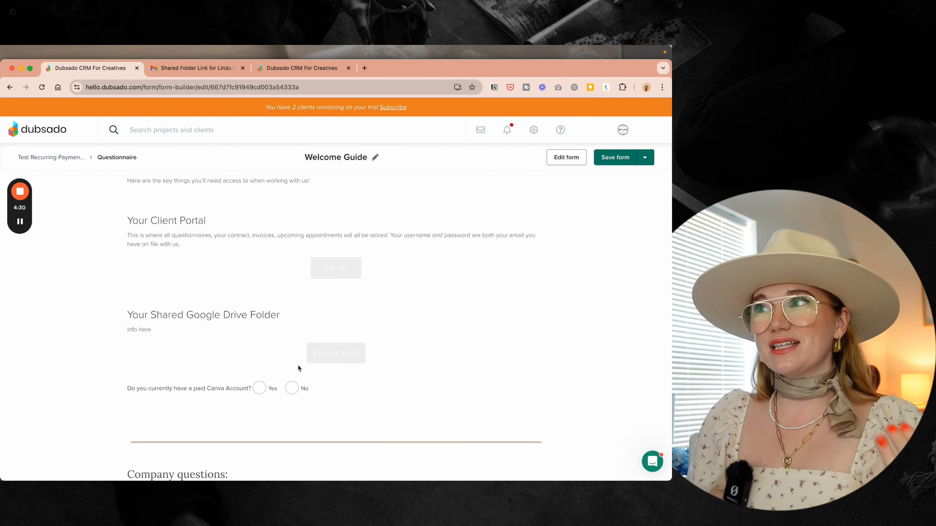
{"action": "left_click", "coordinate": [339, 354]}
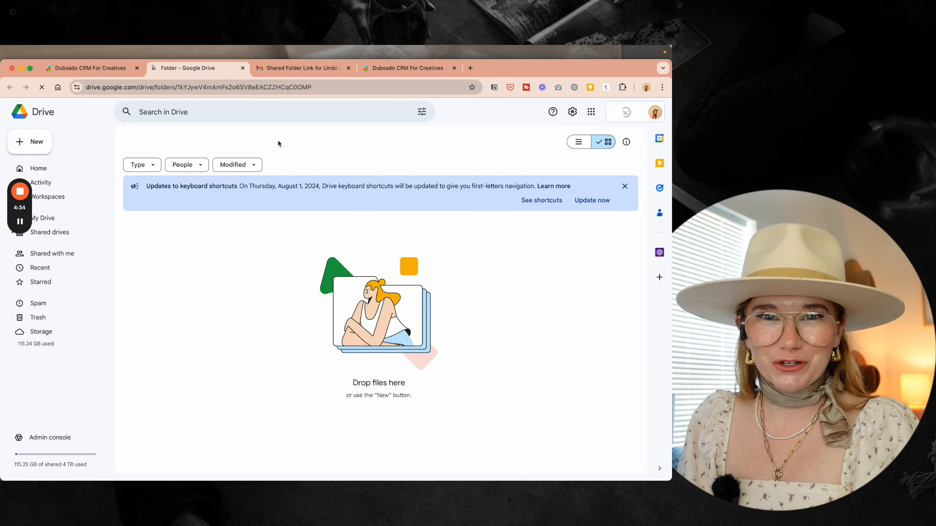
{"action": "left_click", "coordinate": [242, 68]}
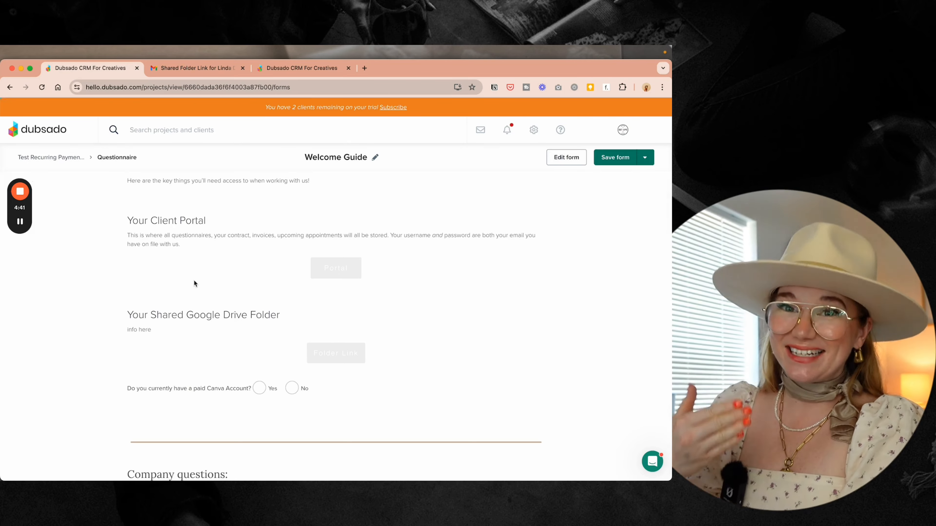
- Preview the Welcome Guide form from the sample project and scroll through its content
{"action": "scroll", "coordinate": [194, 282], "scroll_direction": "down", "scroll_amount": 7}
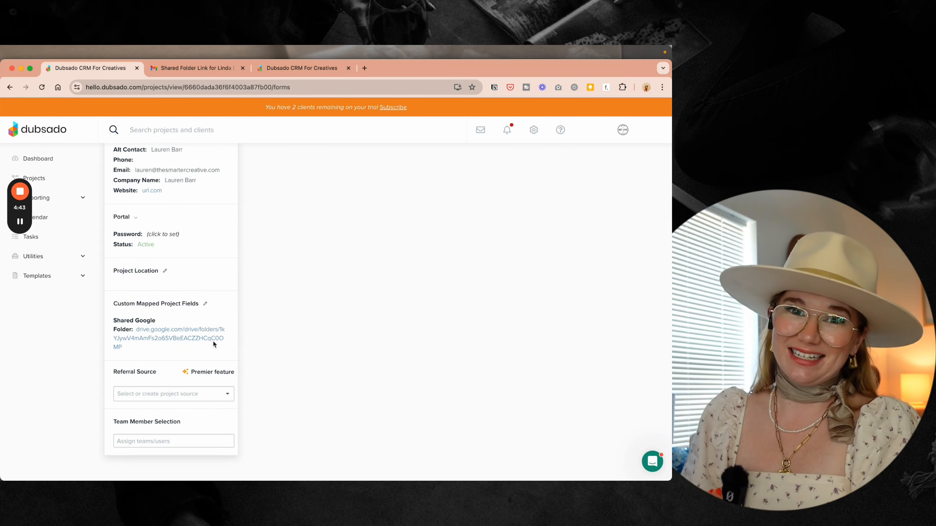
{"action": "scroll", "coordinate": [282, 328], "scroll_direction": "up", "scroll_amount": 3}
{"action": "scroll", "coordinate": [282, 326], "scroll_direction": "up", "scroll_amount": 4}
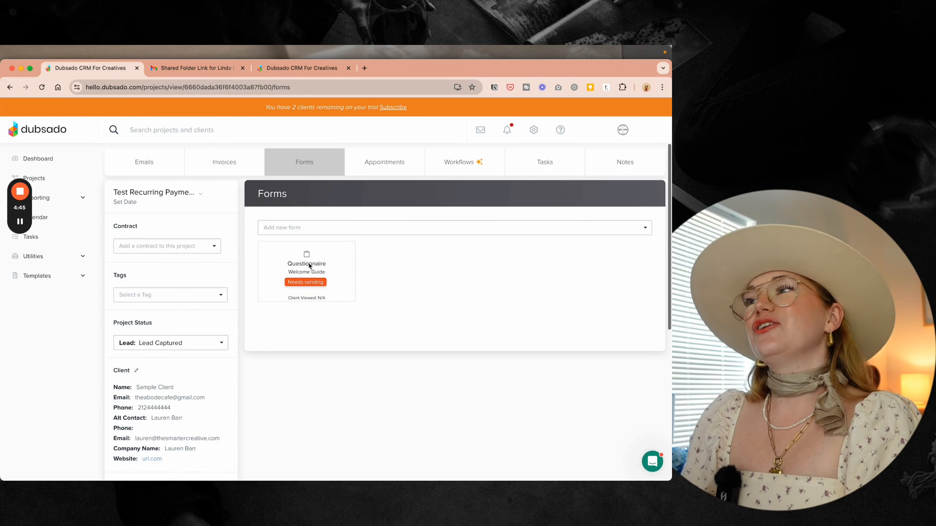
{"action": "left_click", "coordinate": [284, 293]}
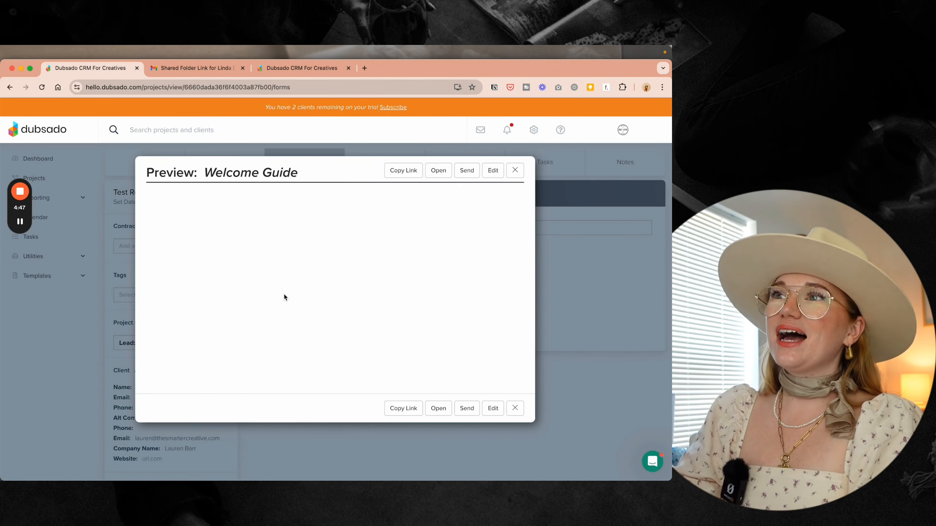
{"action": "scroll", "coordinate": [283, 293], "scroll_direction": "down", "scroll_amount": 10}
{"action": "scroll", "coordinate": [283, 294], "scroll_direction": "up", "scroll_amount": 2}
{"action": "scroll", "coordinate": [284, 293], "scroll_direction": "up", "scroll_amount": 1}
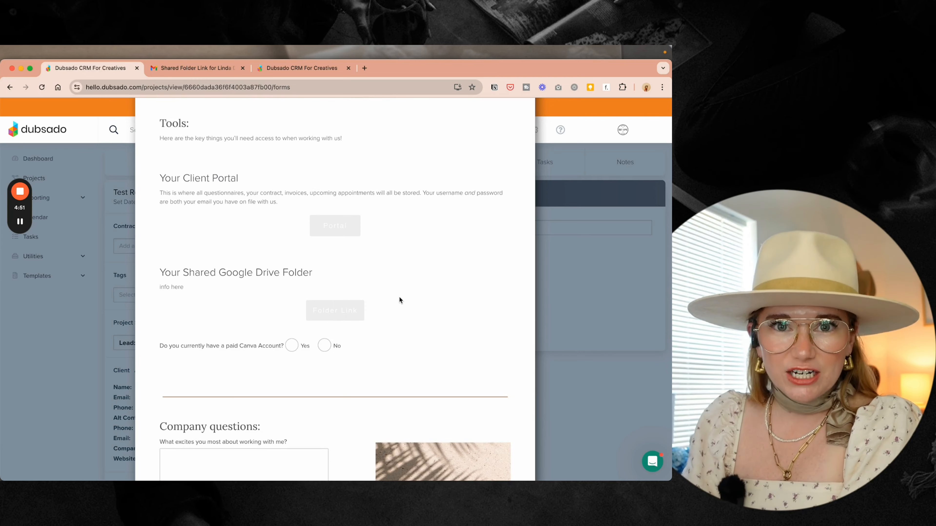
{"action": "scroll", "coordinate": [399, 297], "scroll_direction": "down", "scroll_amount": 1}
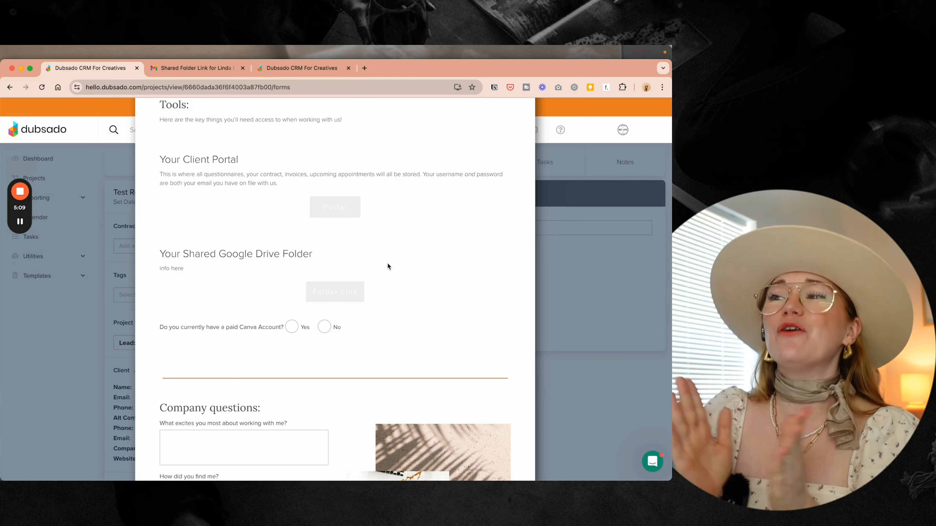
- Scroll the project down to Custom Mapped Project Fields showing the Shared Google Folder URL
{"action": "scroll", "coordinate": [387, 262], "scroll_direction": "up", "scroll_amount": 15}
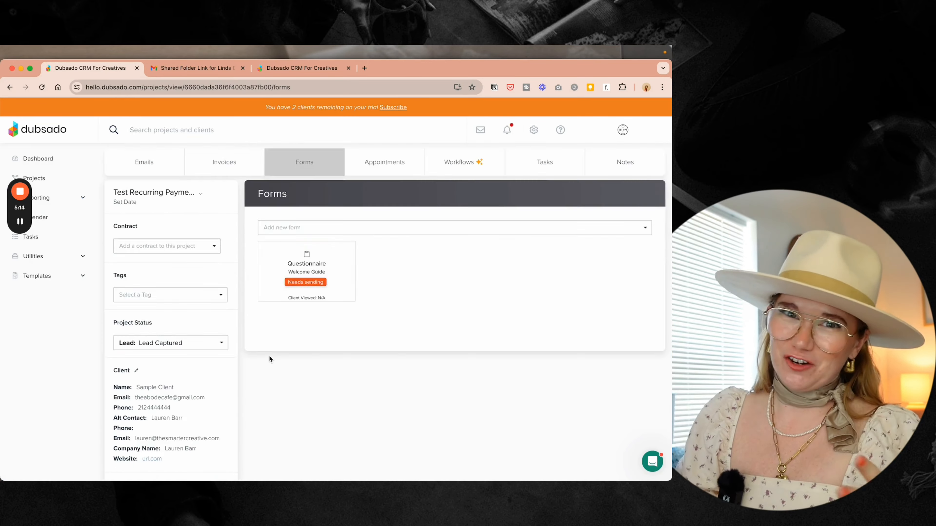
{"action": "scroll", "coordinate": [269, 359], "scroll_direction": "down", "scroll_amount": 5}
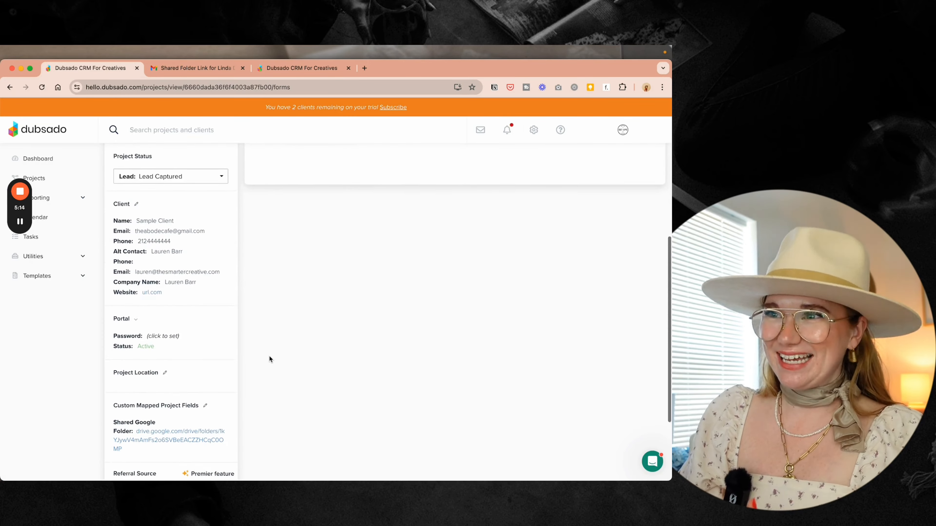
{"action": "scroll", "coordinate": [270, 358], "scroll_direction": "down", "scroll_amount": 3}
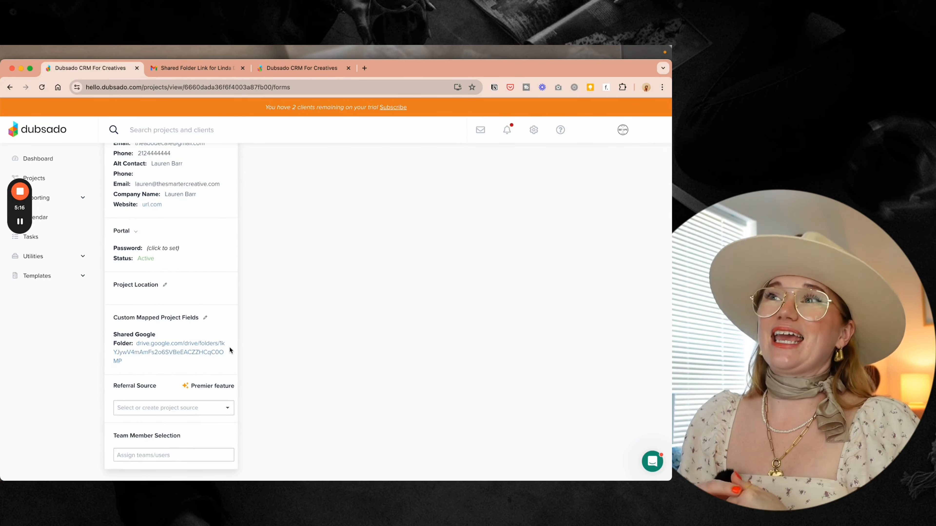